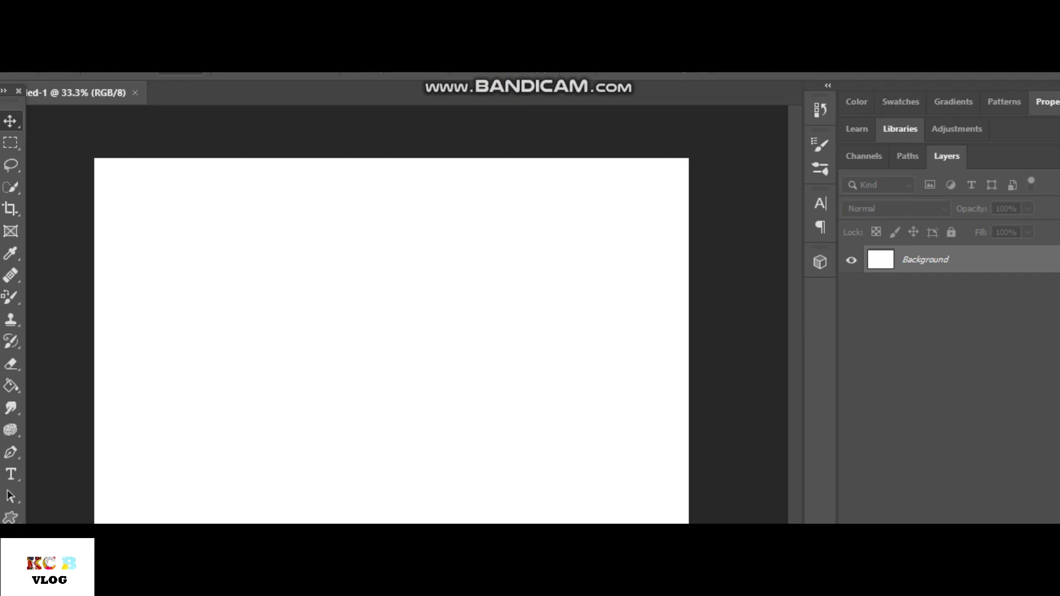
# - Embed the watercolor galaxy picture and scale it into the top-left quarter
pyautogui.click(28, 72)
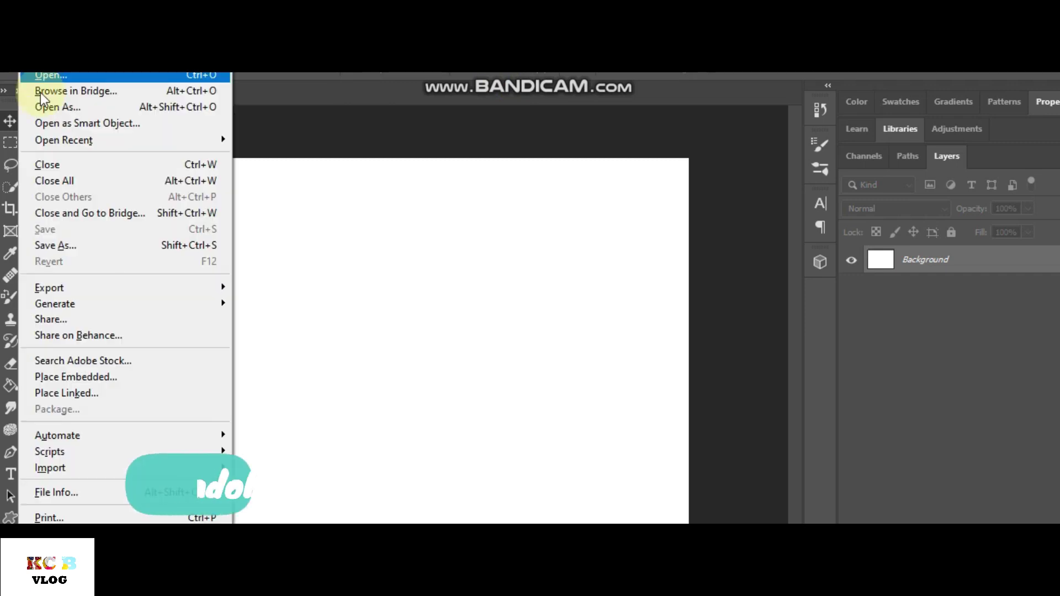
pyautogui.click(78, 374)
pyautogui.doubleClick(556, 339)
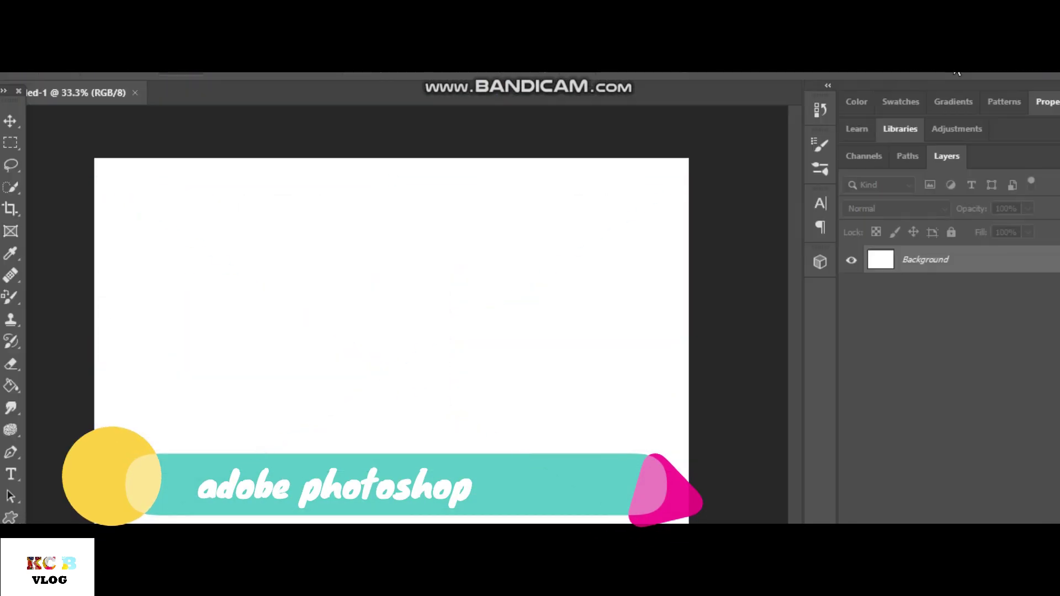
pyautogui.click(643, 379)
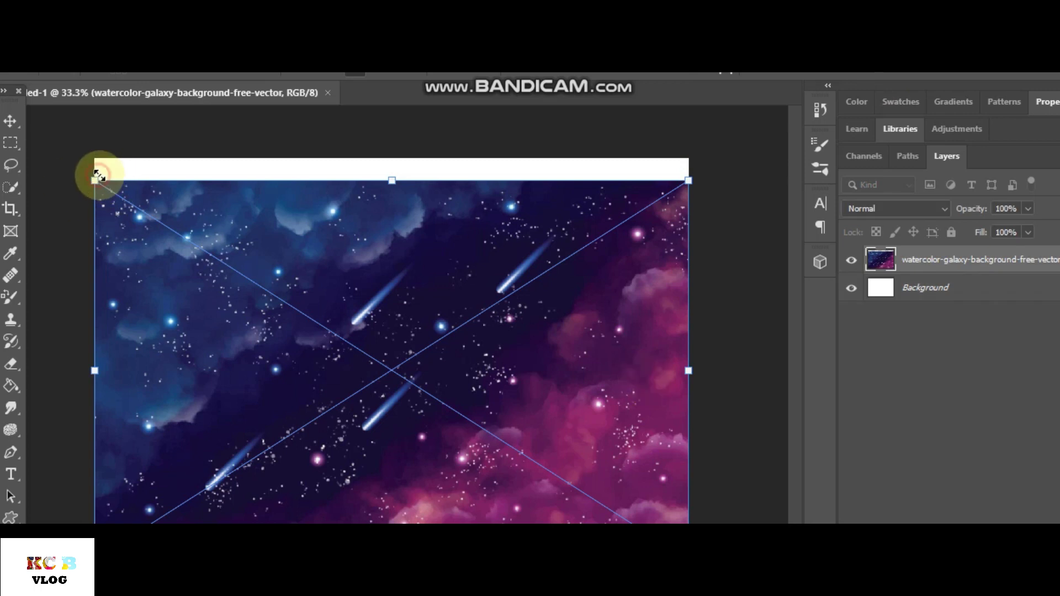
pyautogui.moveTo(99, 176); pyautogui.dragTo(362, 350)
pyautogui.moveTo(444, 378)
pyautogui.mouseDown()
pyautogui.moveTo(167, 176)
pyautogui.moveTo(173, 184)
pyautogui.mouseUp()
pyautogui.press('Return')
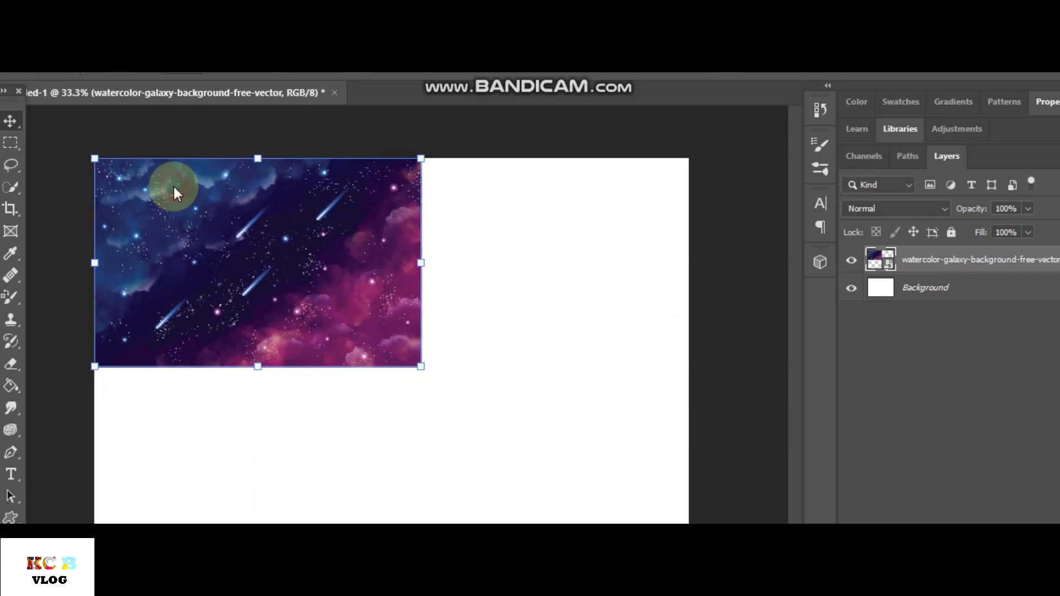
# - Embed the Earth photo, fit it into the top-right quarter, and rasterize its layer
pyautogui.click(12, 74)
pyautogui.click(38, 377)
pyautogui.moveTo(303, 264)
pyautogui.mouseDown()
pyautogui.moveTo(414, 338)
pyautogui.moveTo(464, 302)
pyautogui.mouseUp()
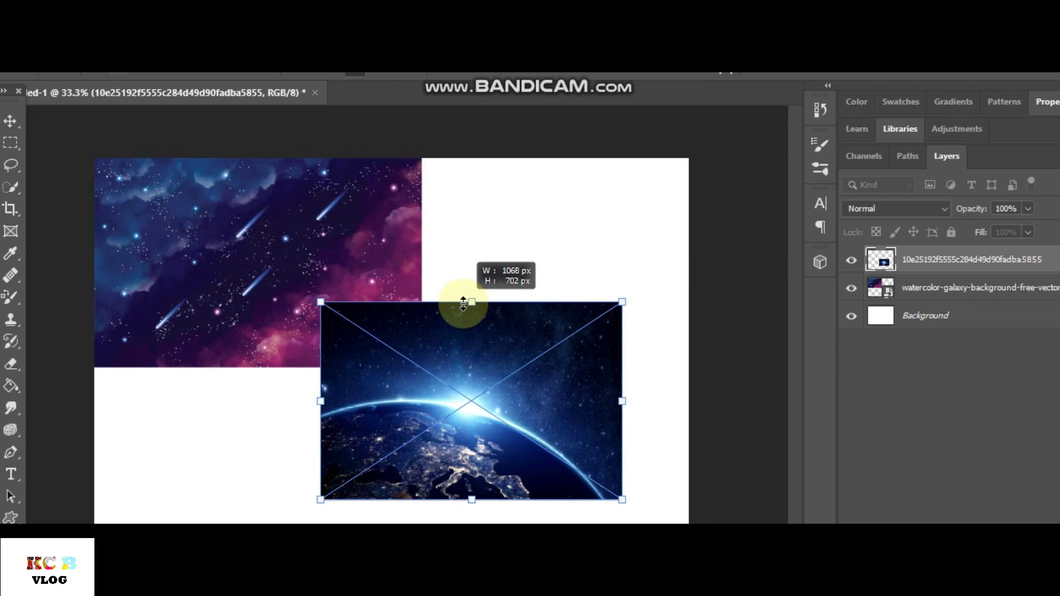
pyautogui.moveTo(458, 353); pyautogui.dragTo(546, 218)
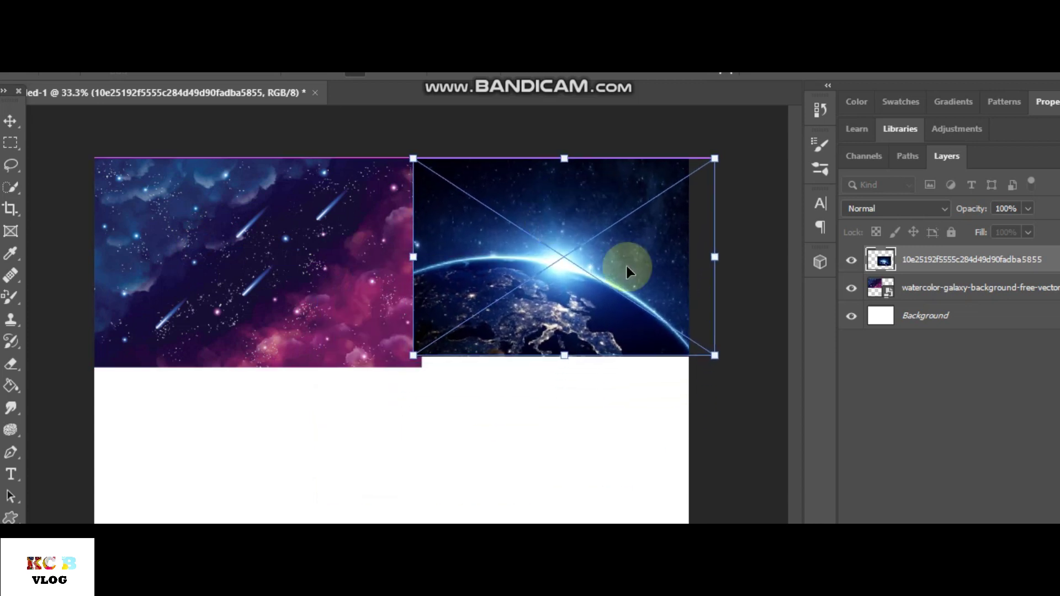
pyautogui.moveTo(714, 257); pyautogui.dragTo(688, 248)
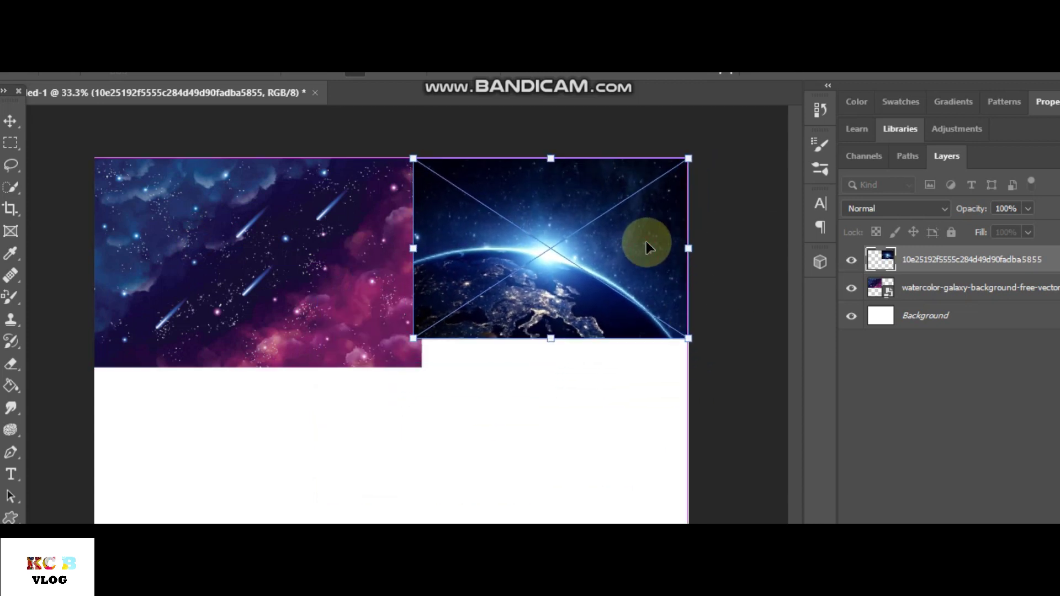
pyautogui.rightClick(929, 289)
pyautogui.click(844, 346)
# - Embed the jack-oldham-mountain-galaxy-background-1 picture and fit it into the bottom-left quarter
pyautogui.click(24, 69)
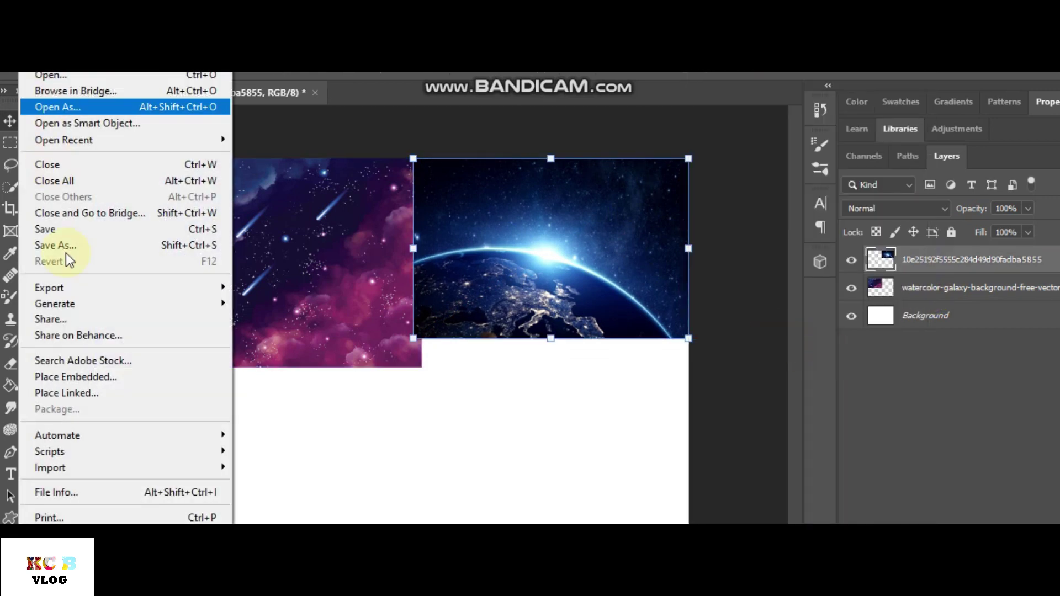
pyautogui.click(70, 376)
pyautogui.click(372, 366)
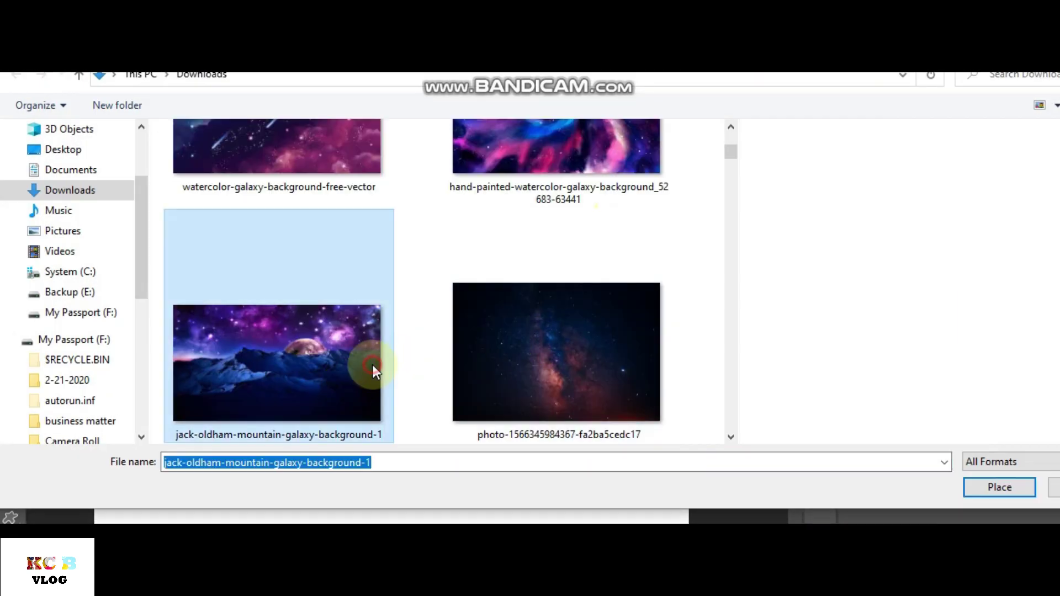
pyautogui.doubleClick(372, 365)
pyautogui.moveTo(438, 231); pyautogui.dragTo(438, 318)
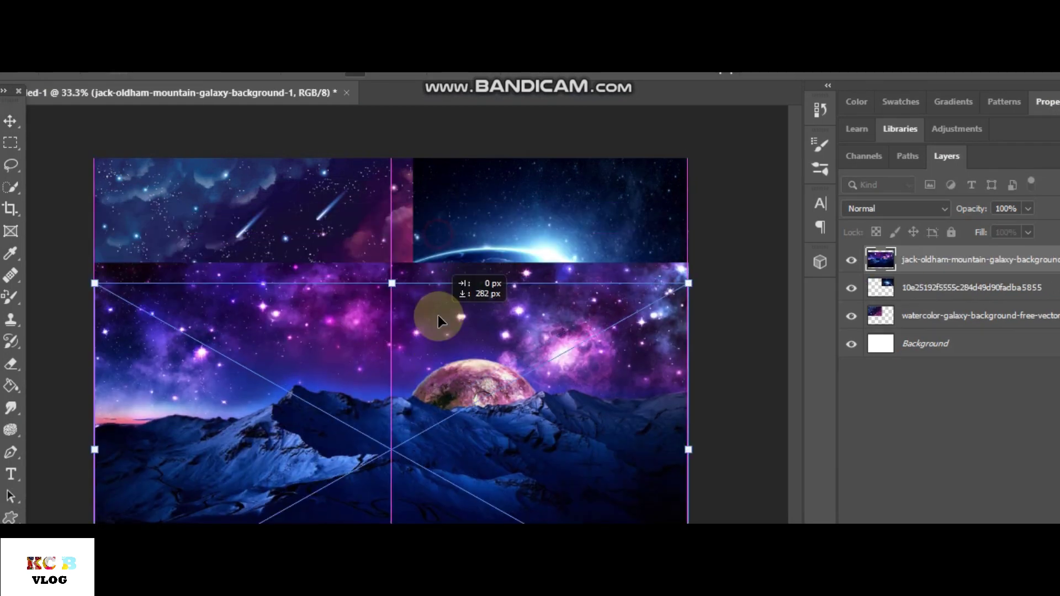
pyautogui.moveTo(688, 452)
pyautogui.mouseDown()
pyautogui.moveTo(445, 449)
pyautogui.moveTo(411, 478)
pyautogui.mouseUp()
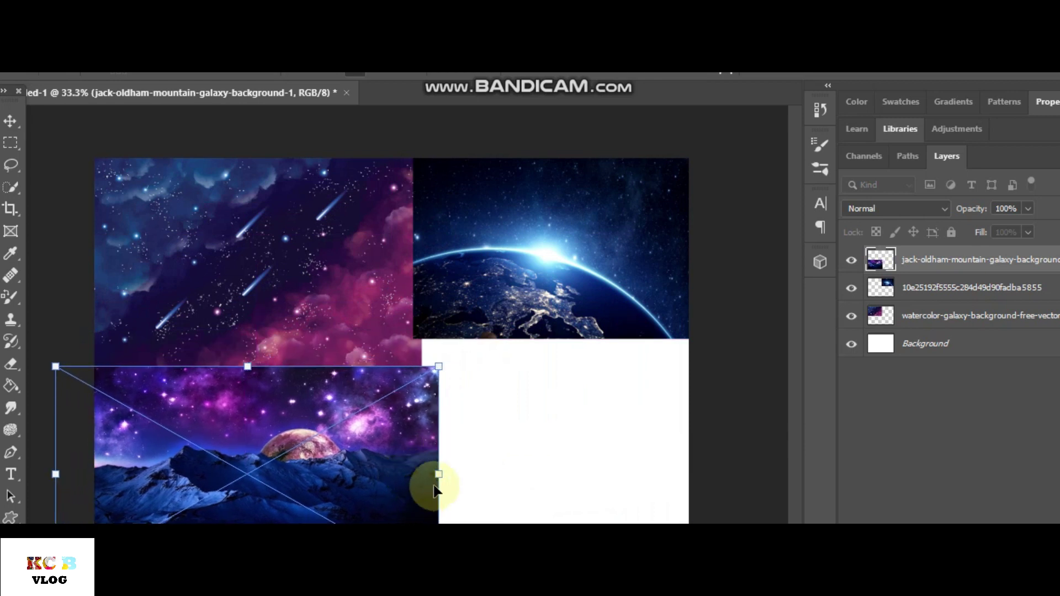
pyautogui.moveTo(441, 476); pyautogui.dragTo(403, 466)
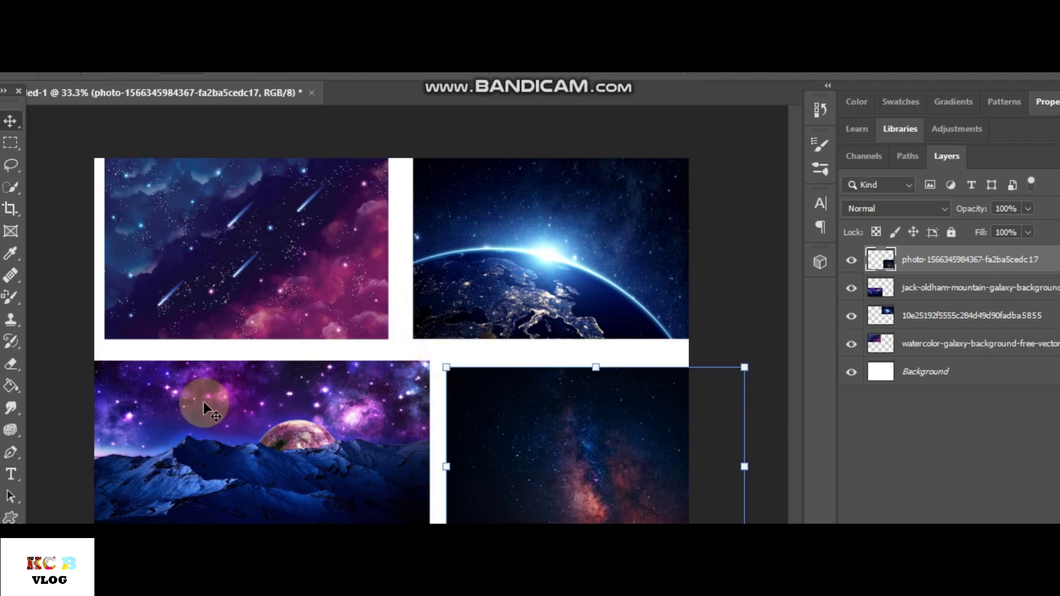
pyautogui.moveTo(515, 426); pyautogui.dragTo(523, 429)
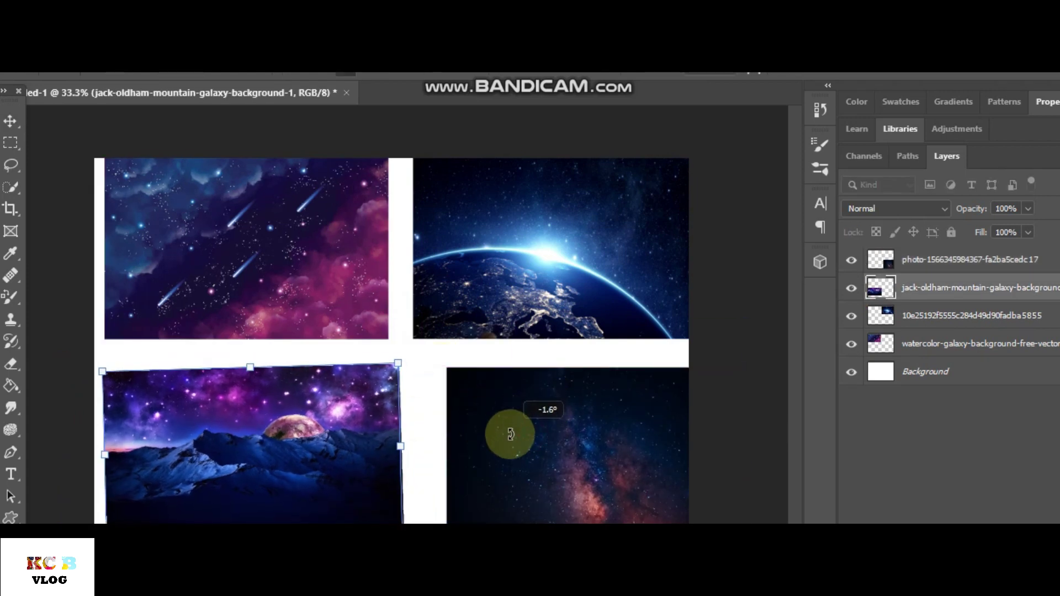
pyautogui.click(601, 307)
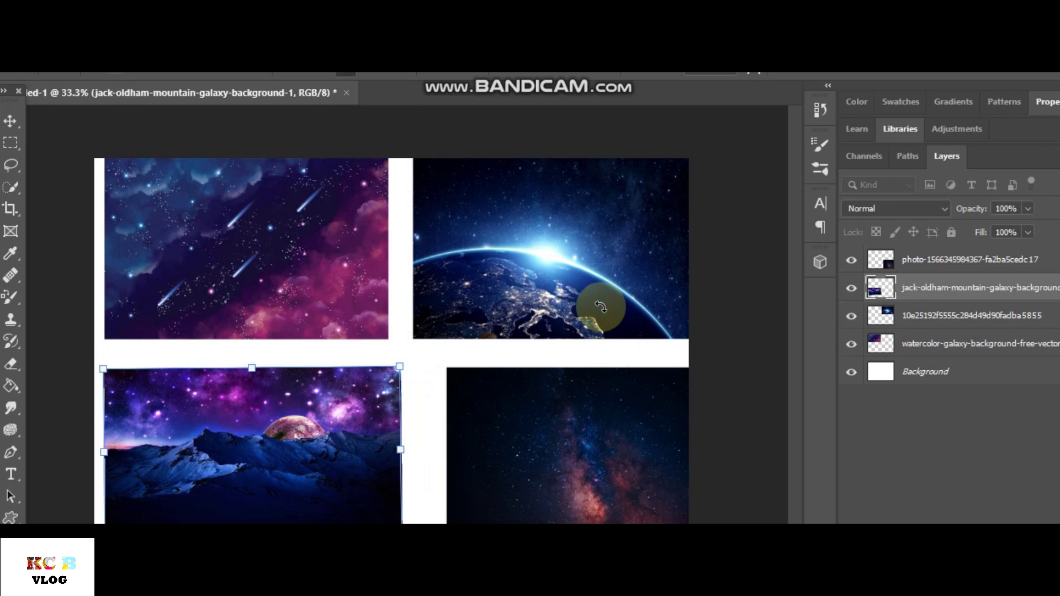
pyautogui.press('Return')
# - Shrink the milky-way photo and position it in the bottom-right quarter
pyautogui.moveTo(618, 422); pyautogui.dragTo(574, 411)
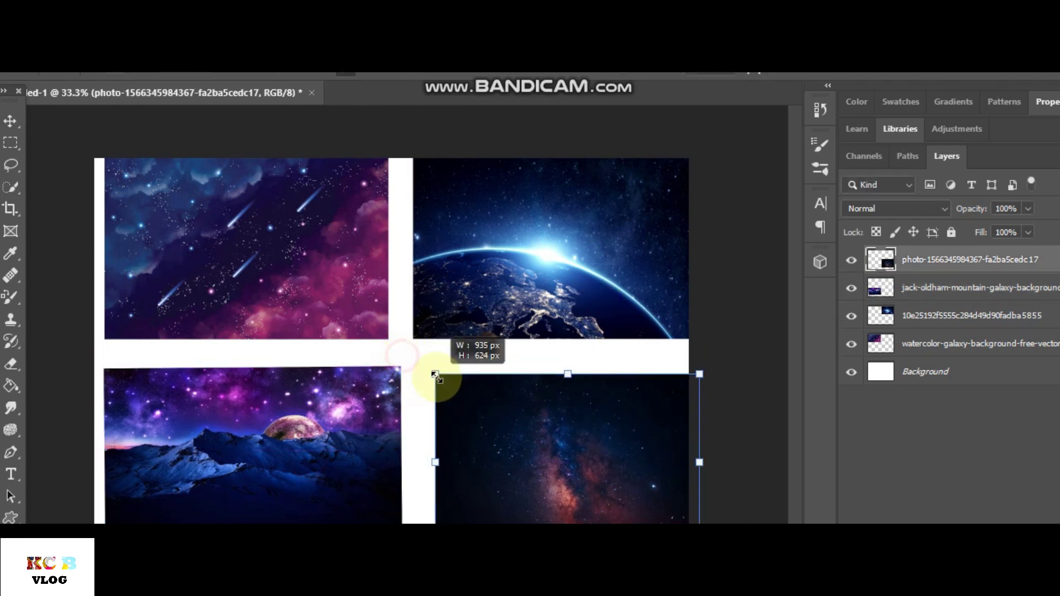
pyautogui.moveTo(401, 354); pyautogui.dragTo(450, 379)
pyautogui.moveTo(574, 440)
pyautogui.mouseDown()
pyautogui.moveTo(542, 412)
pyautogui.moveTo(525, 423)
pyautogui.mouseUp()
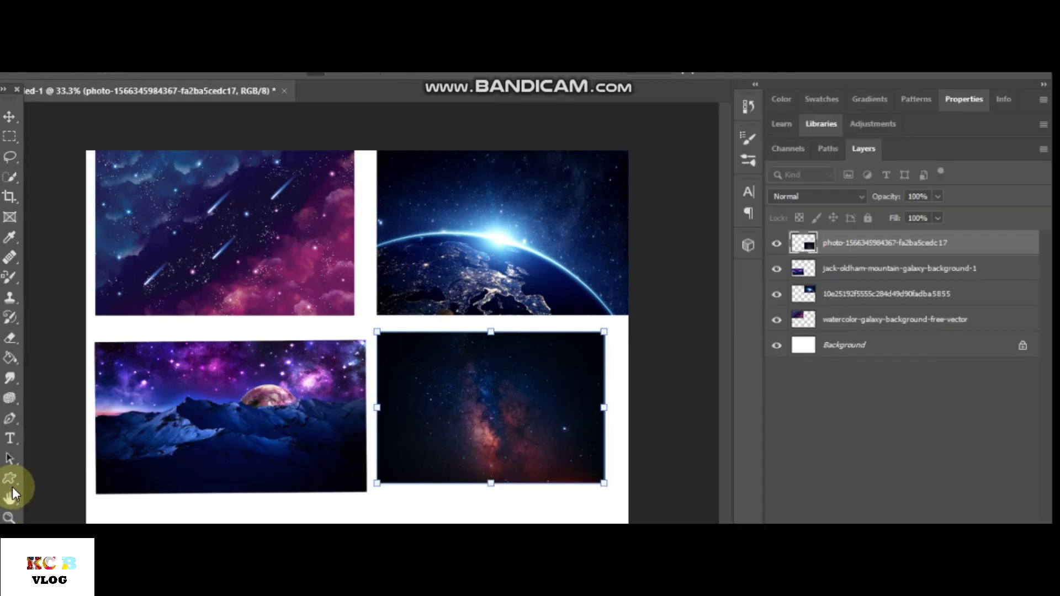
# - Draw a rectangle over the top-left quarter beneath the galaxy picture, and shrink the picture inside it
pyautogui.click(15, 480)
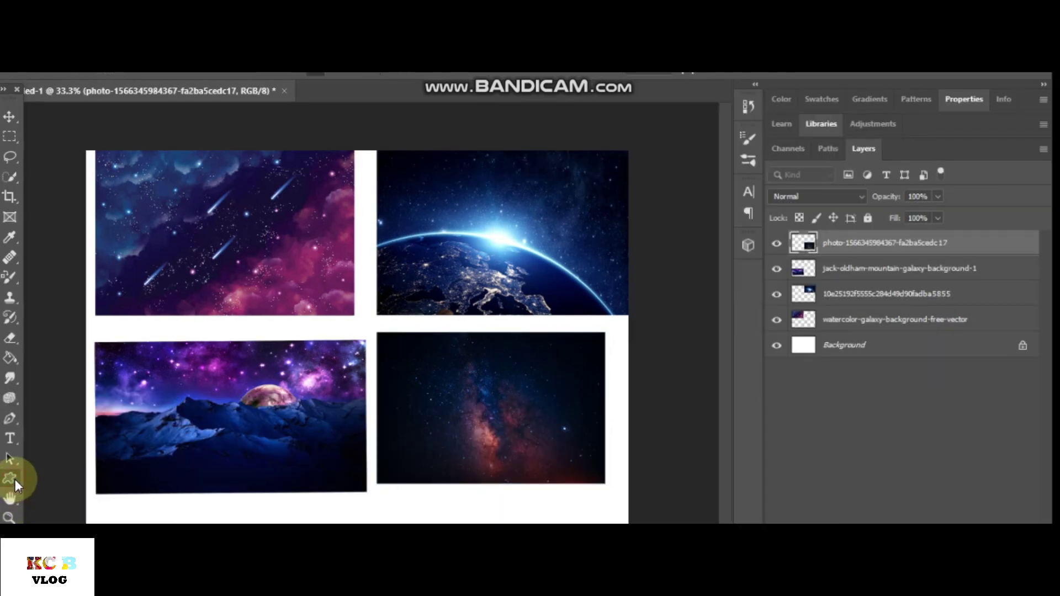
pyautogui.rightClick(17, 479)
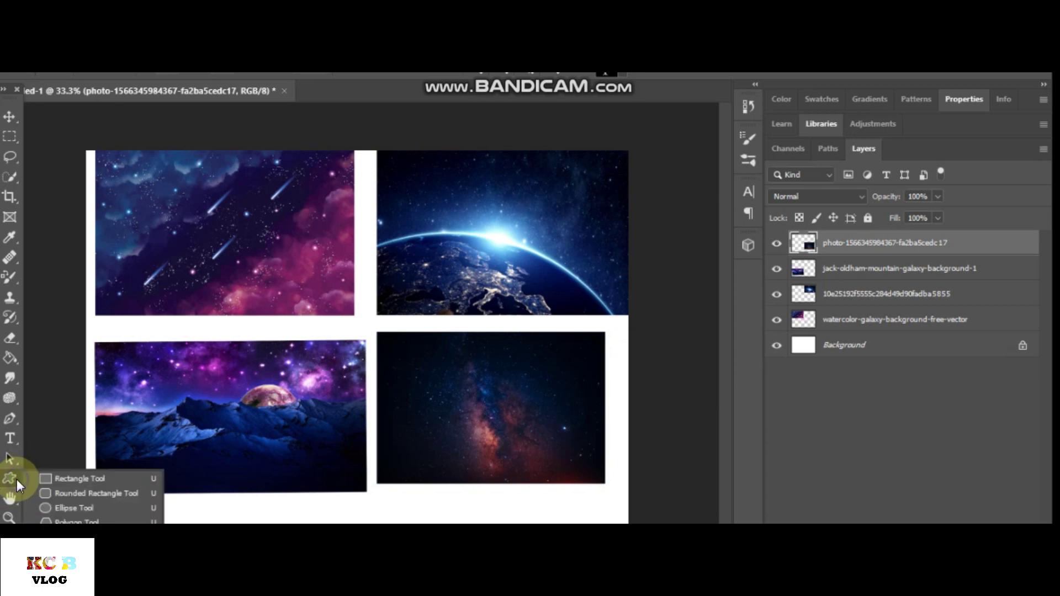
pyautogui.click(38, 479)
pyautogui.moveTo(96, 151)
pyautogui.mouseDown()
pyautogui.moveTo(345, 198)
pyautogui.moveTo(361, 321)
pyautogui.moveTo(369, 323)
pyautogui.mouseUp()
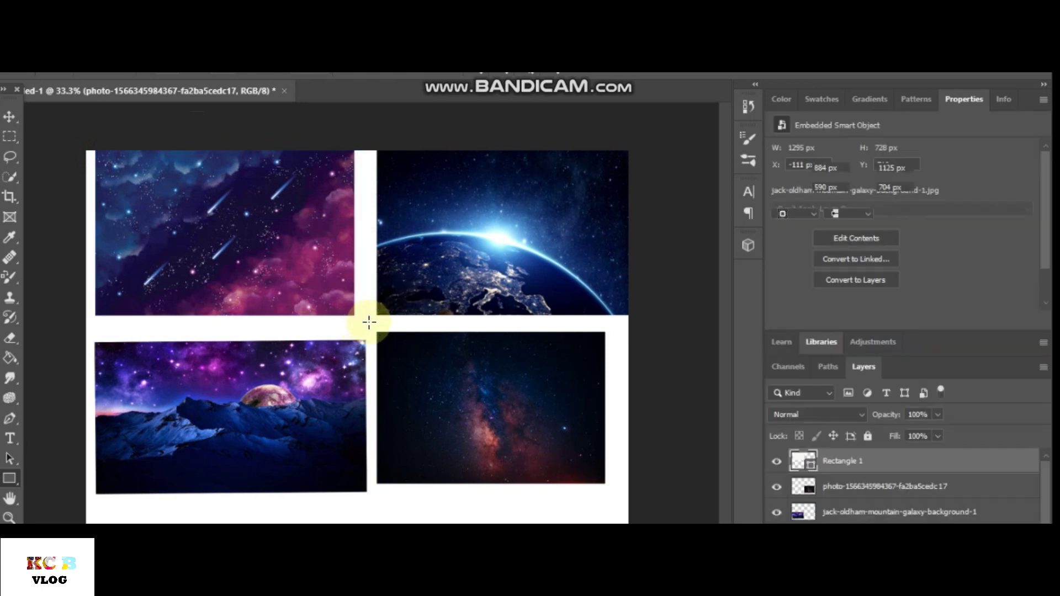
pyautogui.click(9, 117)
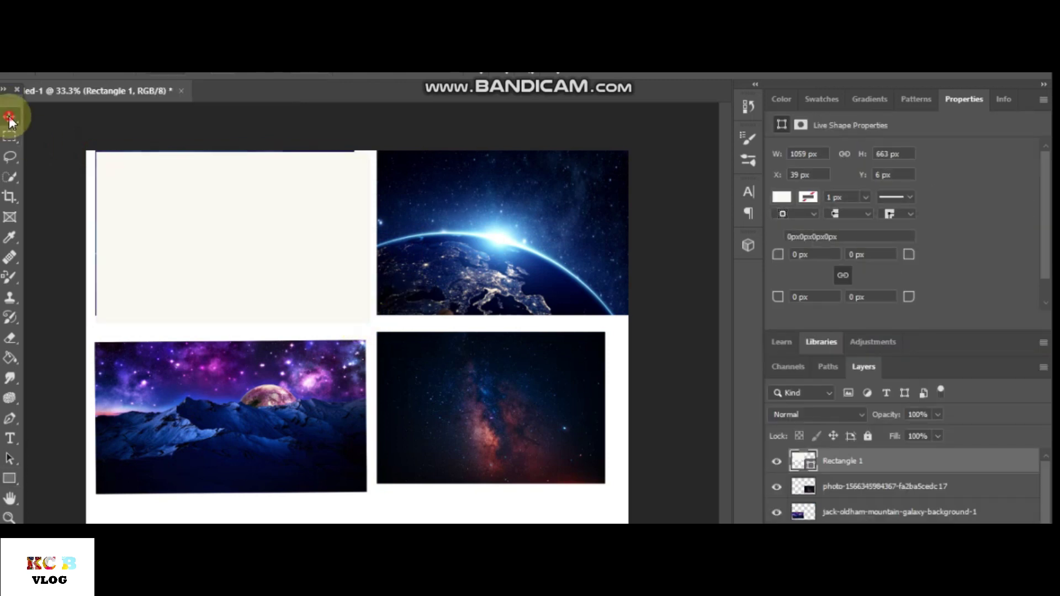
pyautogui.moveTo(864, 468)
pyautogui.mouseDown()
pyautogui.moveTo(864, 487)
pyautogui.moveTo(840, 473)
pyautogui.mouseUp()
pyautogui.click(841, 462)
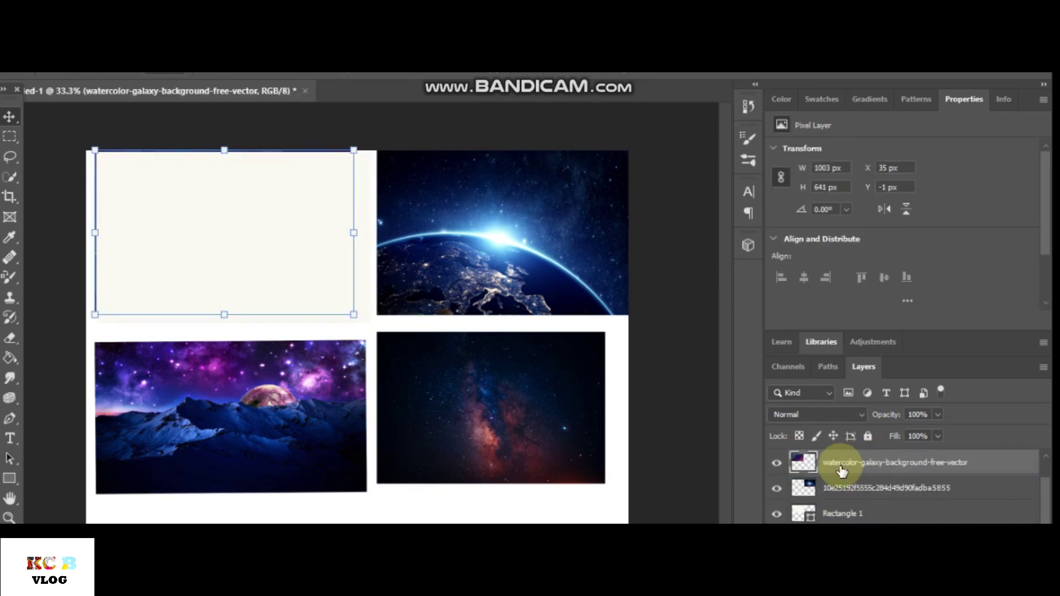
pyautogui.moveTo(94, 145); pyautogui.dragTo(180, 201)
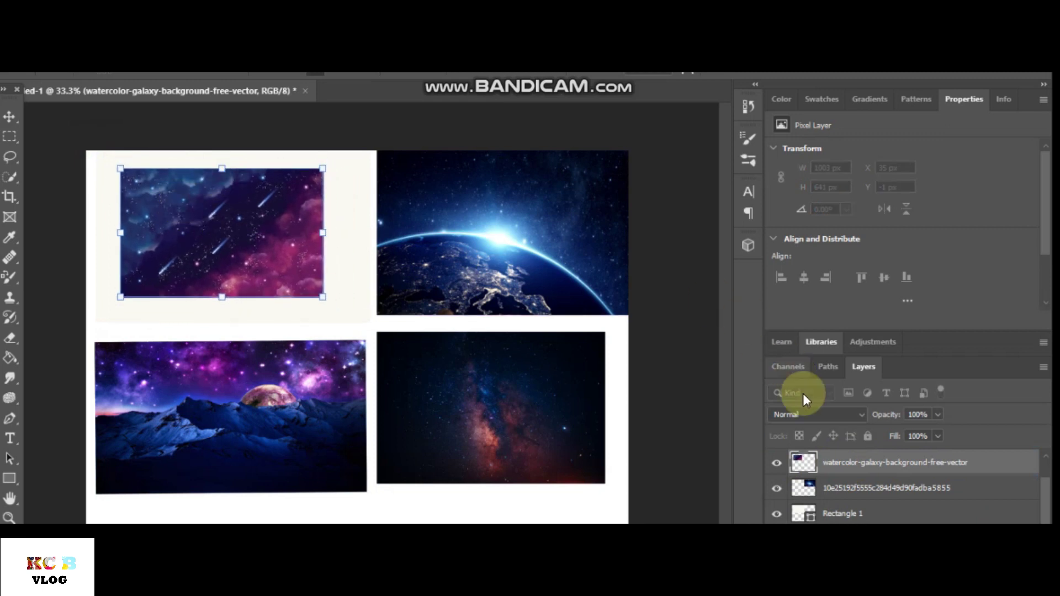
# - Fill the frame rectangle with PANTONE 114 C yellow and nudge the galaxy picture lower
pyautogui.click(840, 513)
pyautogui.scroll(-1, 840, 514)
pyautogui.click(840, 488)
pyautogui.click(839, 511)
pyautogui.doubleClick(803, 514)
pyautogui.moveTo(816, 234); pyautogui.dragTo(815, 210)
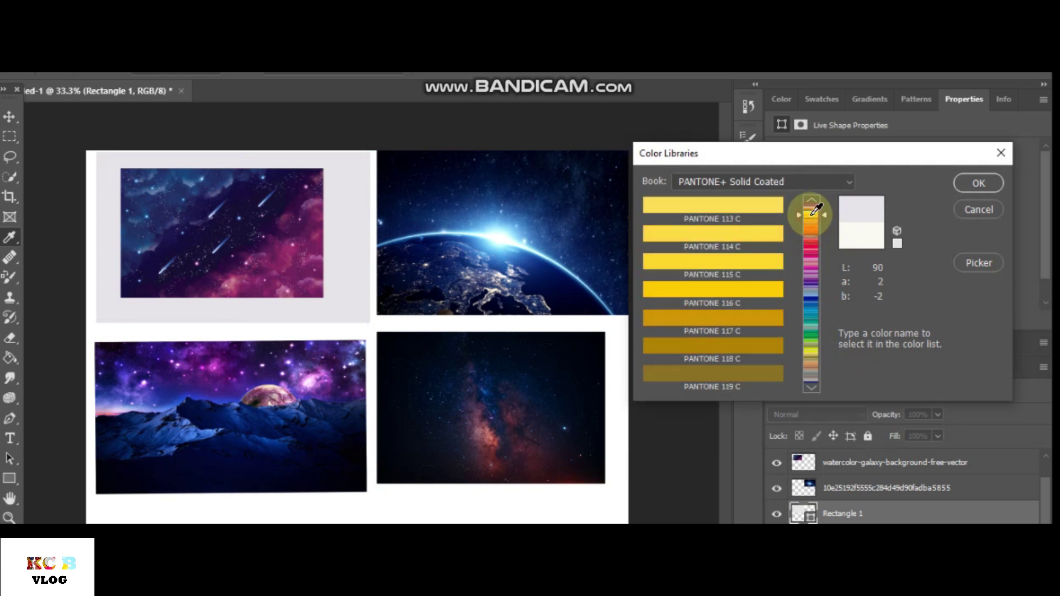
pyautogui.click(757, 229)
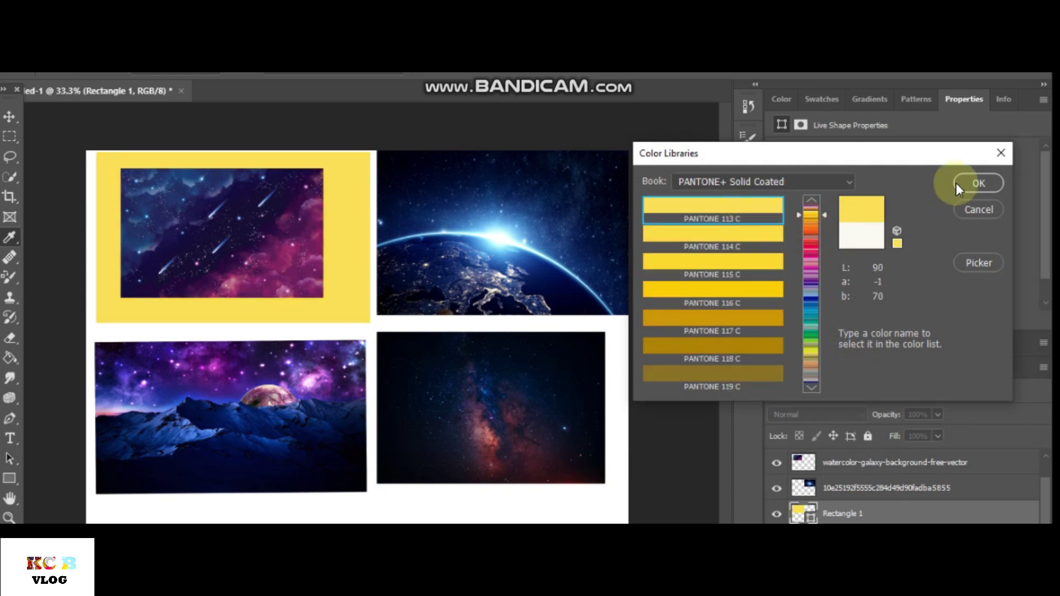
pyautogui.click(956, 183)
pyautogui.moveTo(250, 180); pyautogui.dragTo(229, 219)
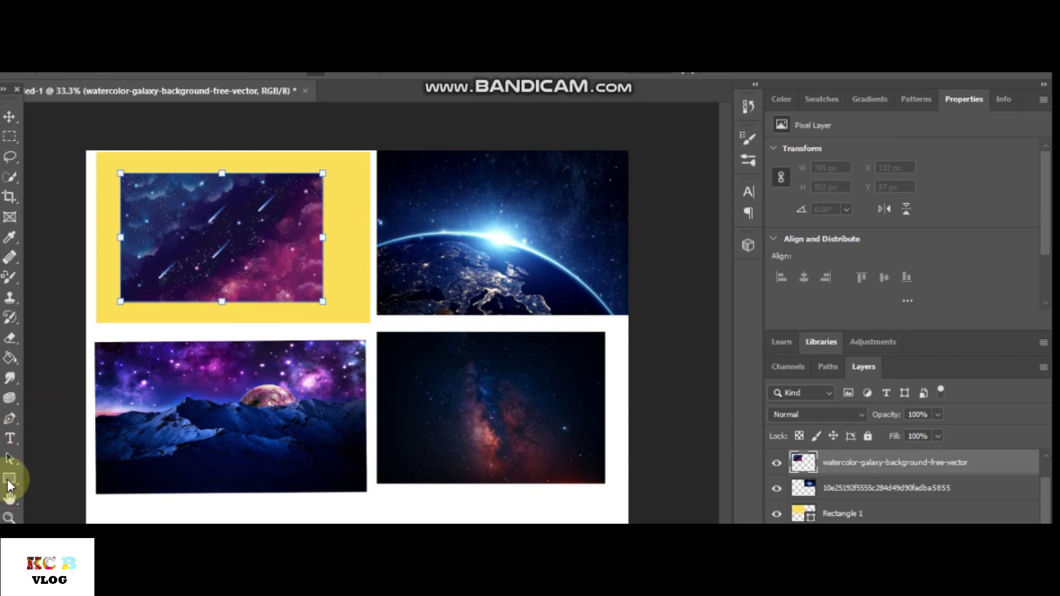
# - Draw a blue-filled rectangle over the bottom-left picture
pyautogui.moveTo(10, 490); pyautogui.dragTo(55, 477)
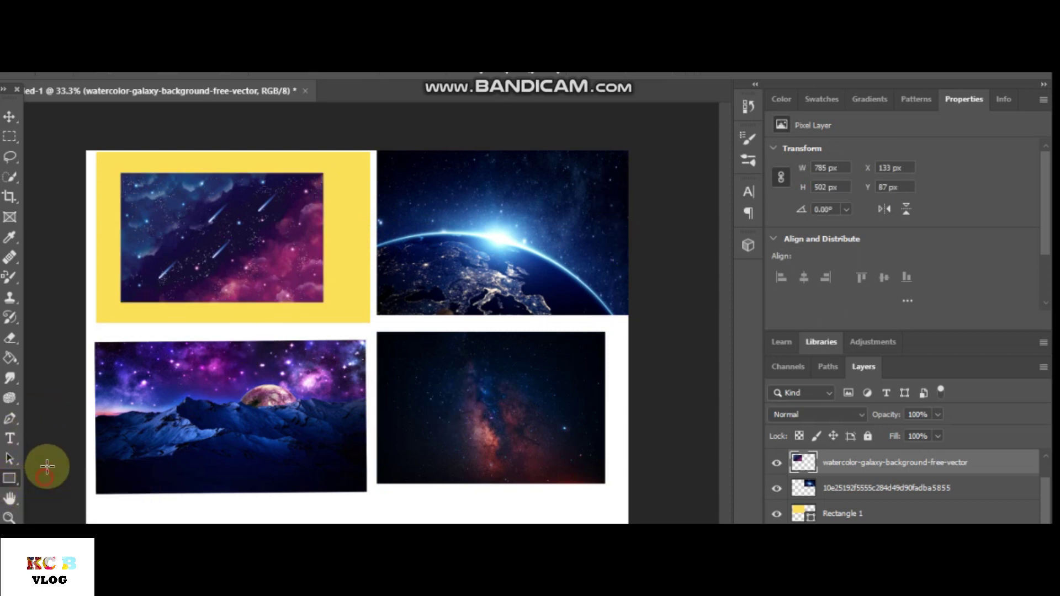
pyautogui.moveTo(90, 348); pyautogui.dragTo(376, 502)
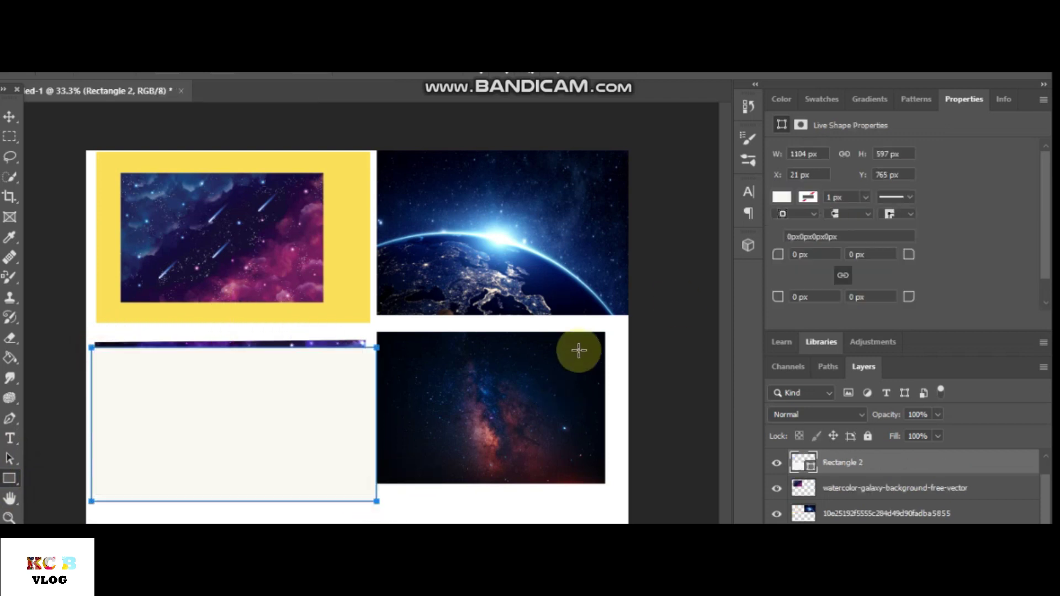
pyautogui.click(784, 198)
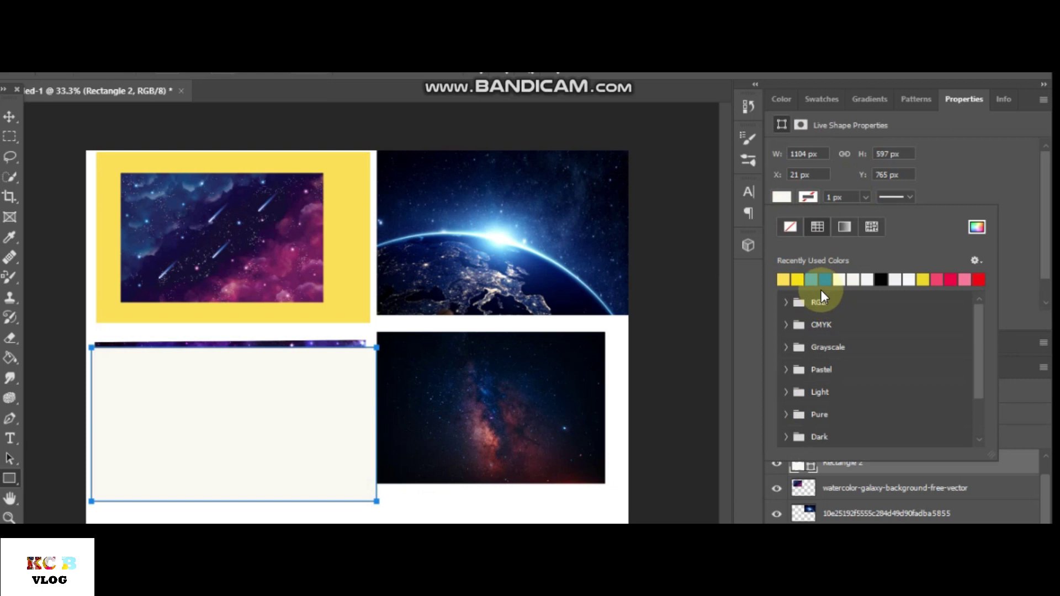
pyautogui.click(826, 279)
# - Move the mountain picture's layer above the blue rectangle and adjust its size
pyautogui.click(10, 116)
pyautogui.click(811, 487)
pyautogui.scroll(1, 812, 486)
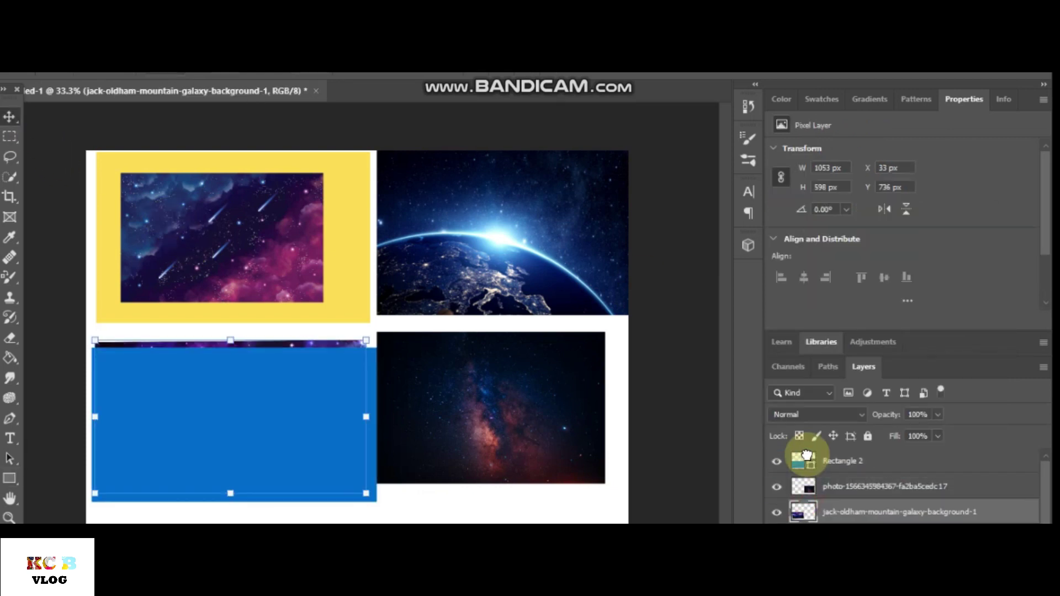
pyautogui.moveTo(807, 500); pyautogui.dragTo(804, 450)
pyautogui.moveTo(273, 395); pyautogui.dragTo(273, 387)
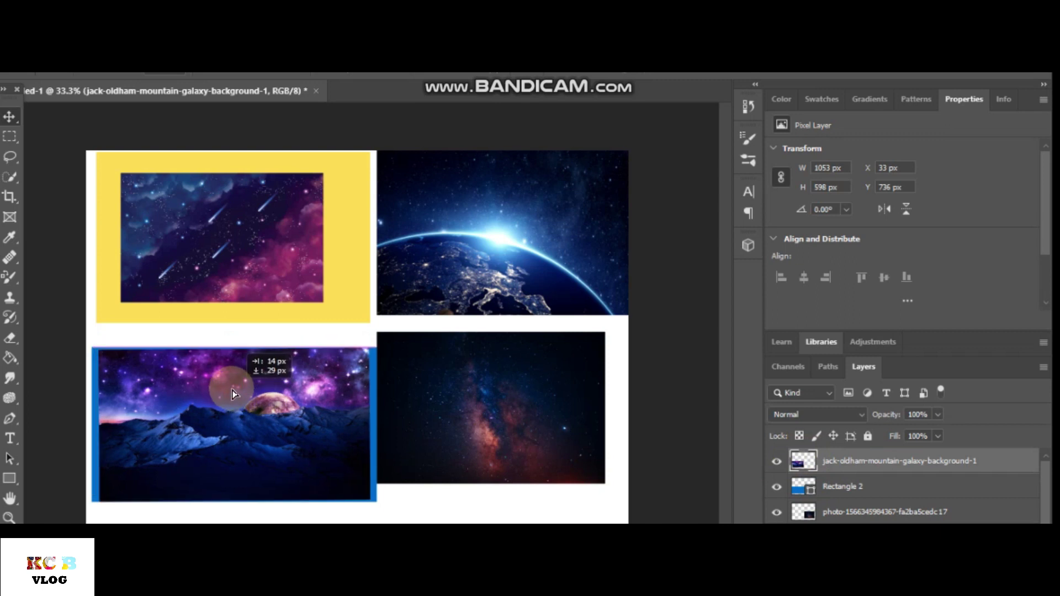
pyautogui.moveTo(375, 433); pyautogui.dragTo(378, 479)
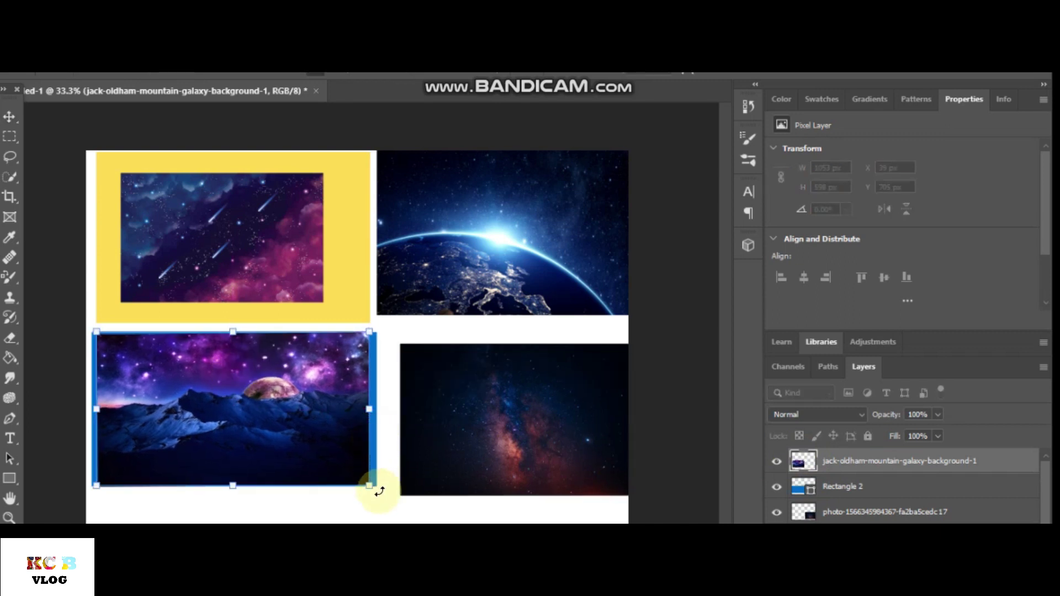
pyautogui.press('Return')
# - Enlarge the blue frame and narrow the mountain photo to fit inside it
pyautogui.click(407, 367)
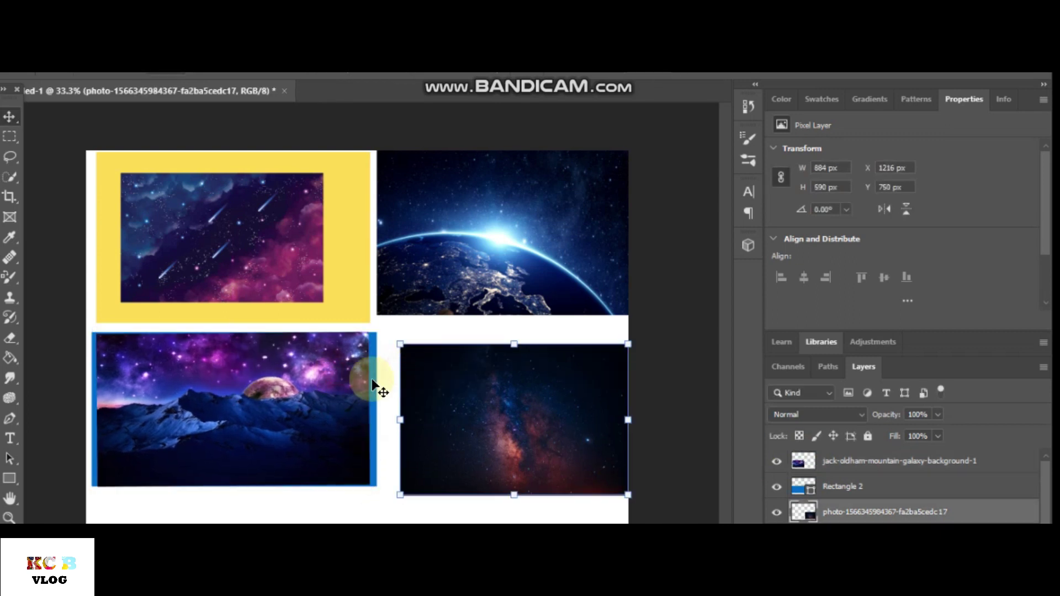
pyautogui.click(373, 384)
pyautogui.moveTo(375, 484); pyautogui.dragTo(387, 516)
pyautogui.moveTo(241, 381); pyautogui.dragTo(253, 386)
pyautogui.hotkey('ctrl', 't')
pyautogui.moveTo(109, 420); pyautogui.dragTo(117, 420)
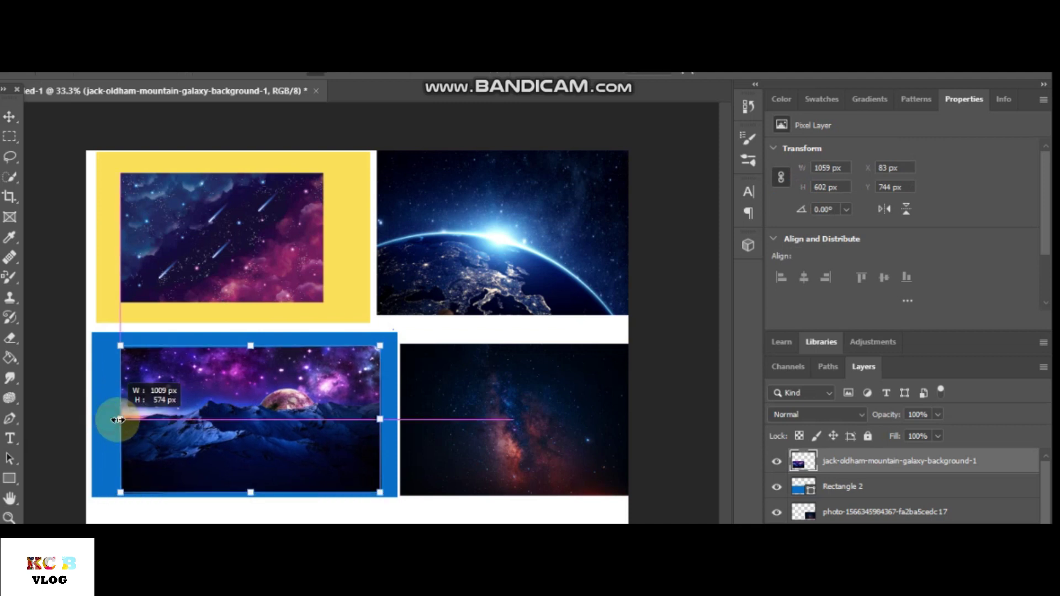
pyautogui.moveTo(210, 429); pyautogui.dragTo(208, 433)
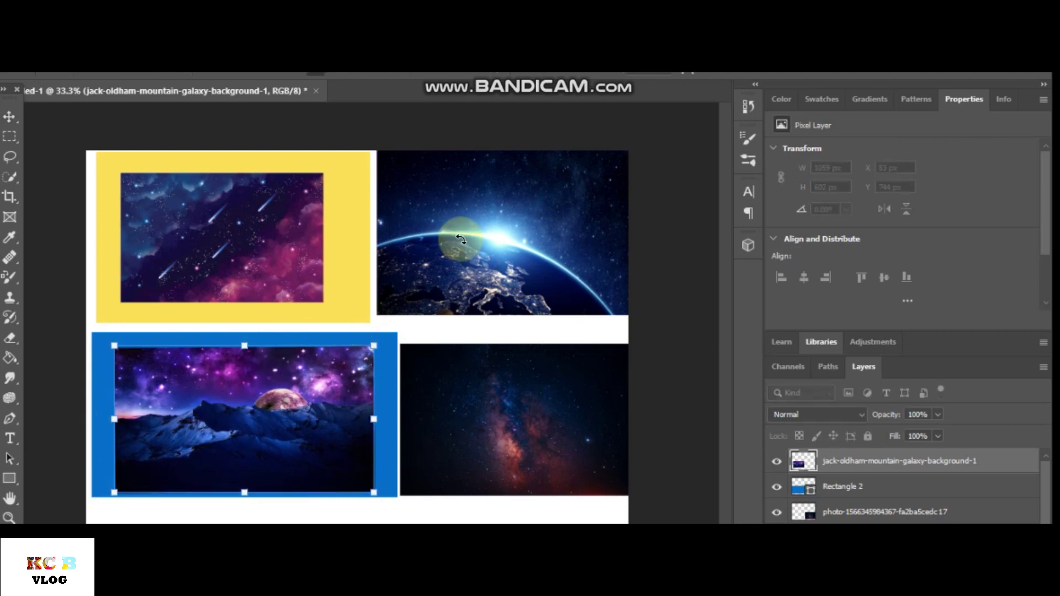
# - Draw a pink-filled rectangle over the top-right tile
pyautogui.click(21, 490)
pyautogui.moveTo(372, 151); pyautogui.dragTo(636, 327)
pyautogui.click(780, 198)
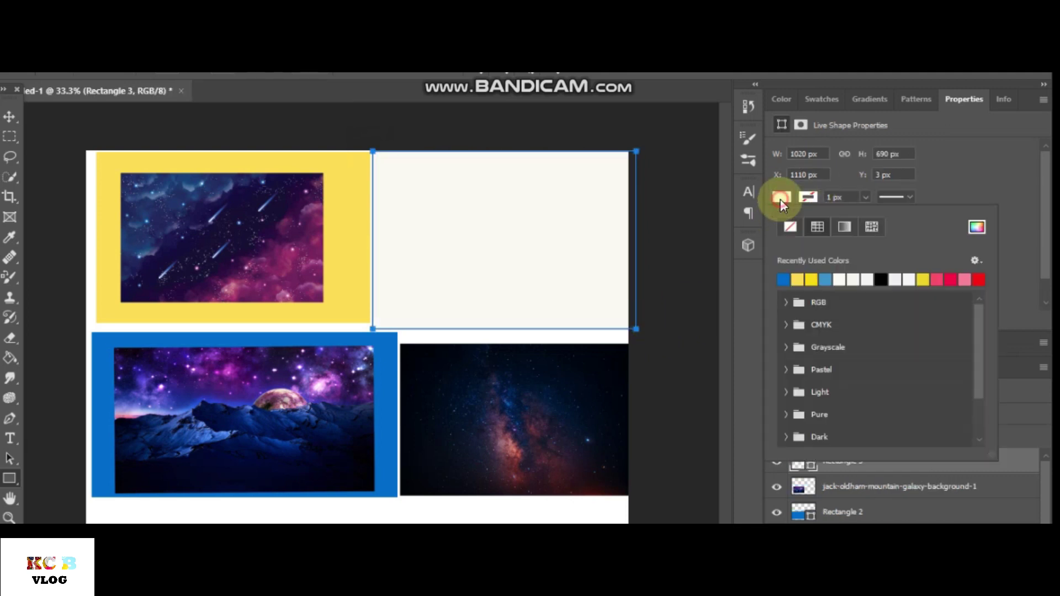
pyautogui.click(944, 276)
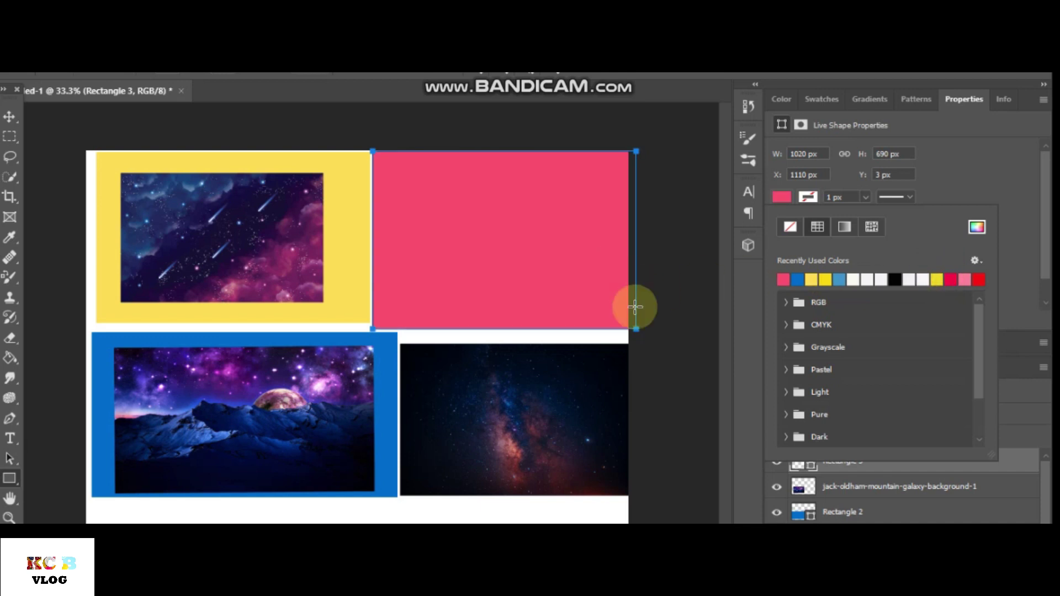
# - Move the Earth photo's layer above the pink rectangle and lower the photo slightly
pyautogui.click(860, 509)
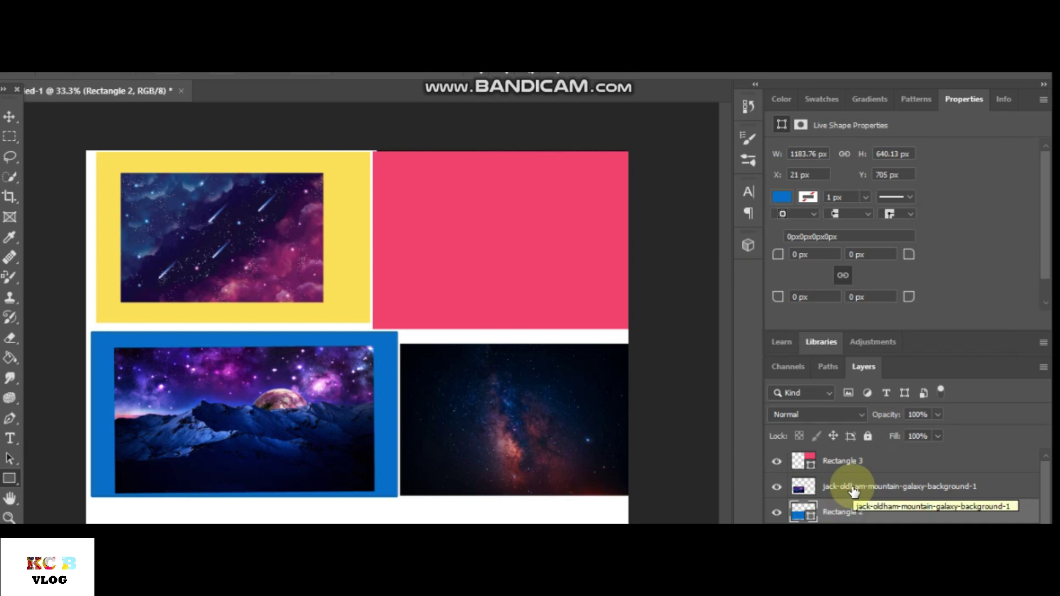
pyautogui.click(854, 491)
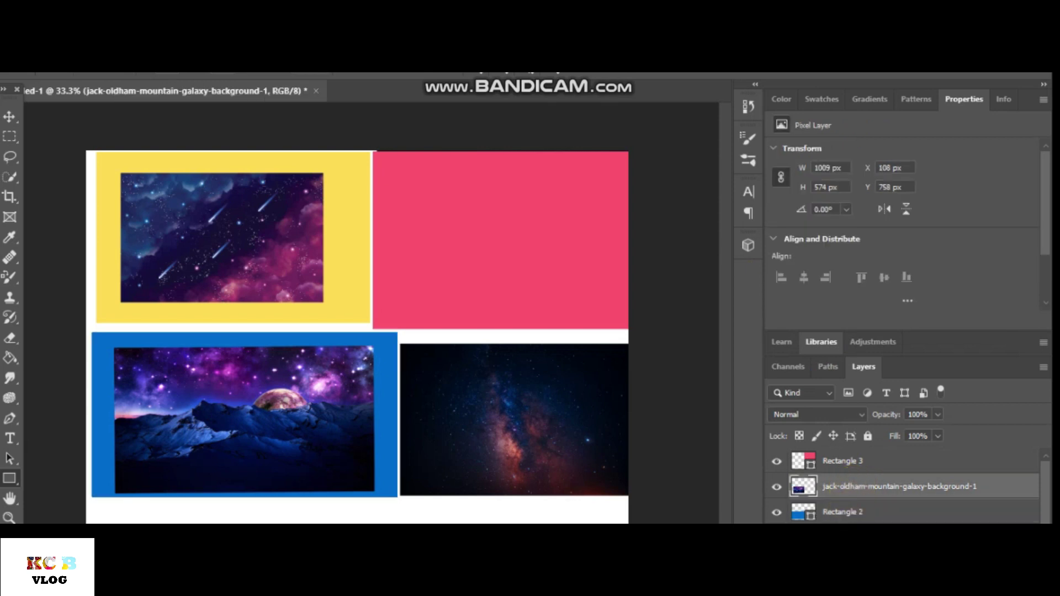
pyautogui.moveTo(838, 495); pyautogui.dragTo(836, 441)
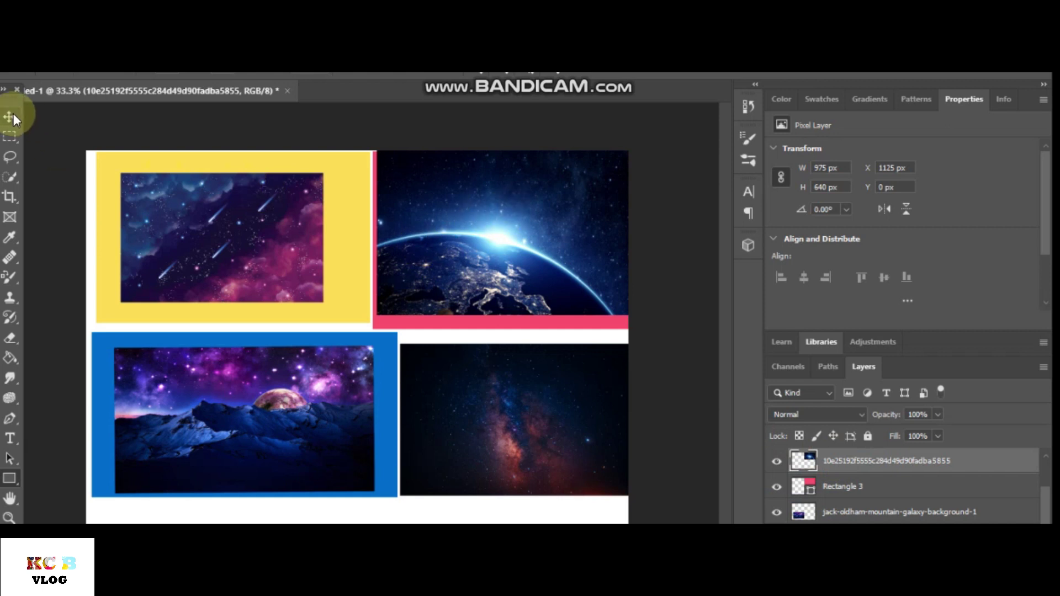
pyautogui.moveTo(438, 170); pyautogui.dragTo(445, 185)
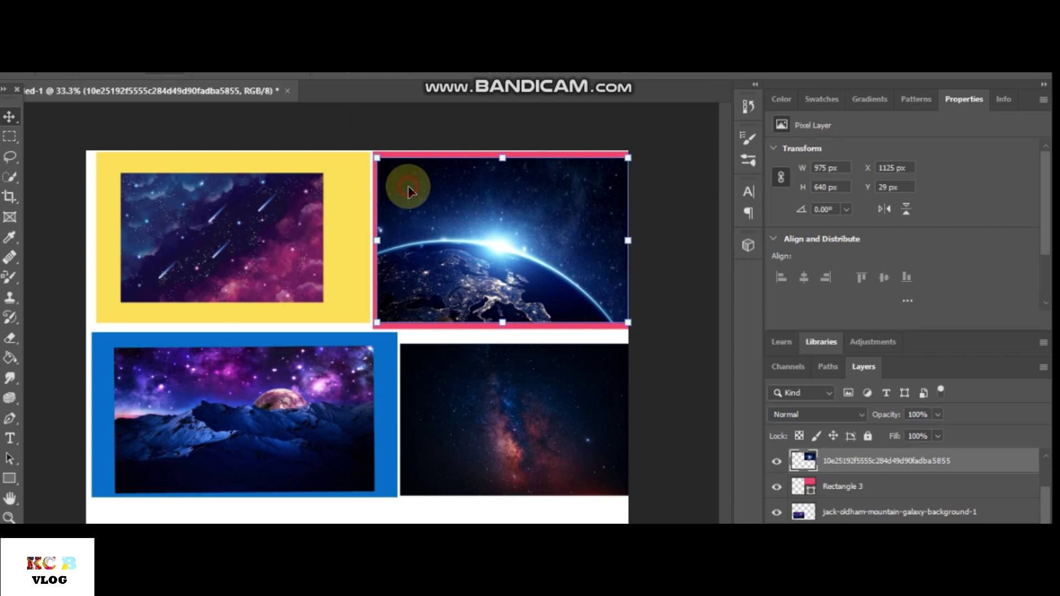
# - Narrow the yellow frame and shift the Earth photo and pink rectangle down and left
pyautogui.click(535, 349)
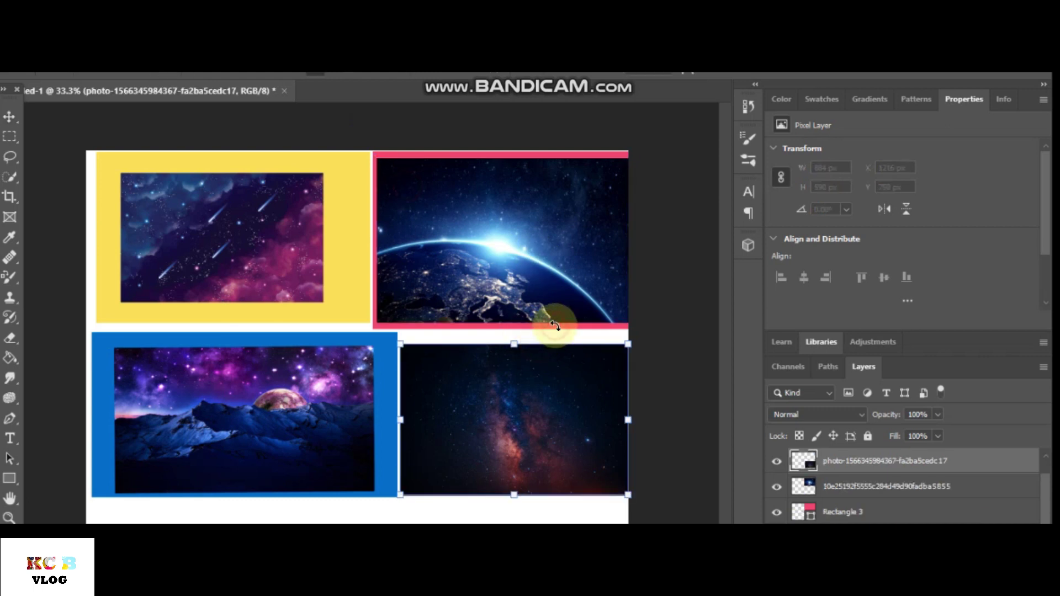
pyautogui.click(359, 196)
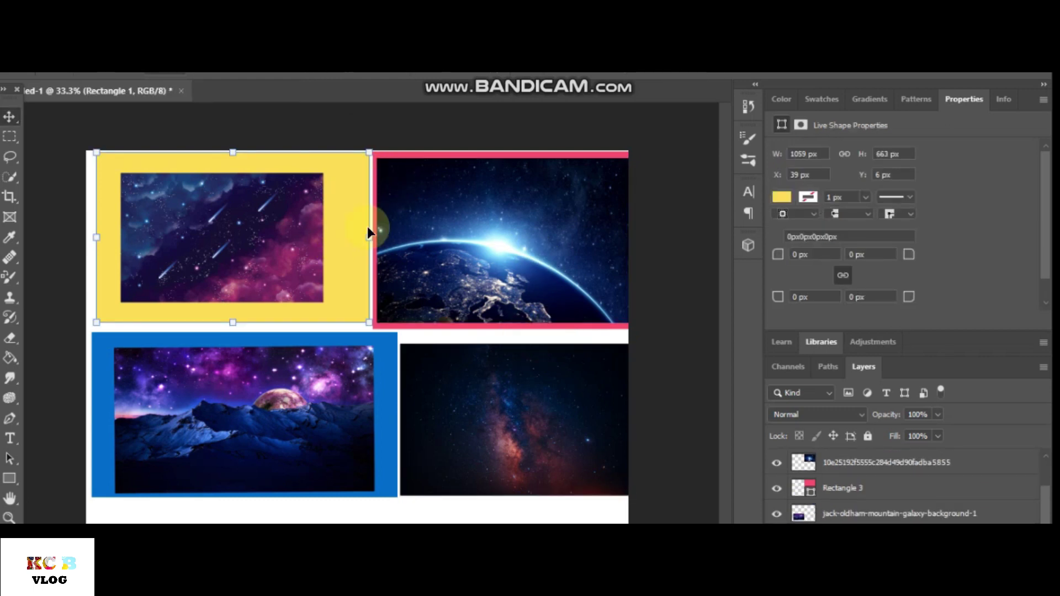
pyautogui.moveTo(368, 240); pyautogui.dragTo(292, 237)
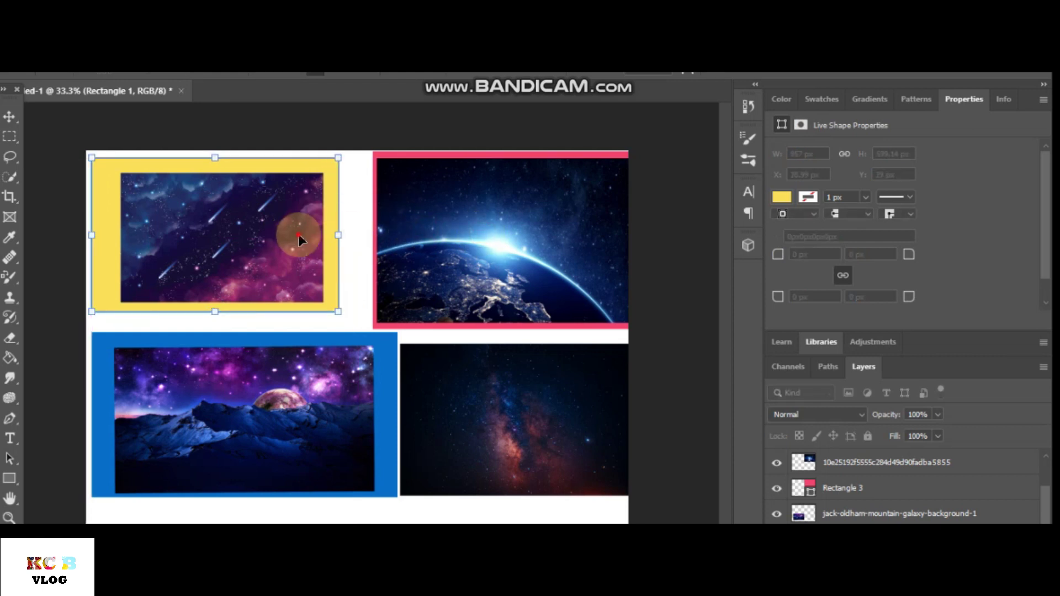
pyautogui.click(448, 227)
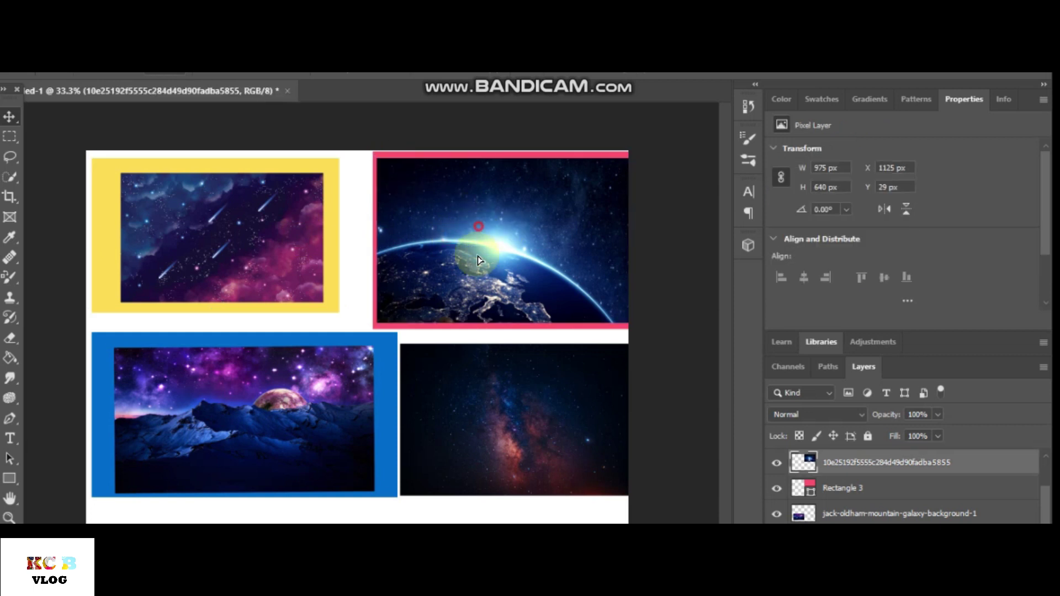
pyautogui.moveTo(471, 227); pyautogui.dragTo(467, 268)
pyautogui.moveTo(479, 177)
pyautogui.mouseDown()
pyautogui.moveTo(464, 177)
pyautogui.moveTo(485, 229)
pyautogui.mouseUp()
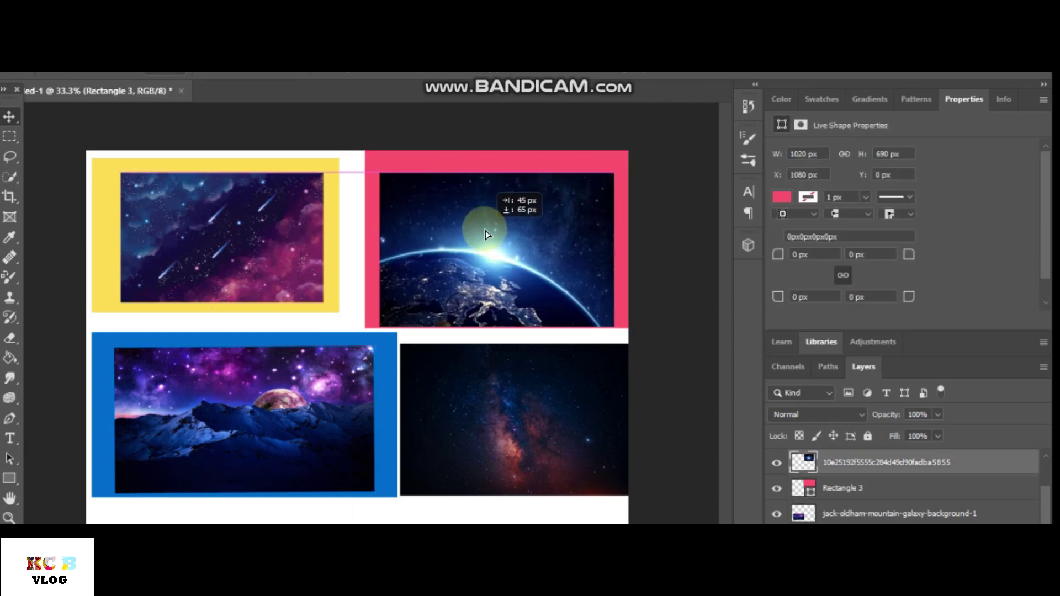
# - Stretch the yellow frame to fill the top-left tile and enlarge the galaxy photo inside it
pyautogui.click(334, 249)
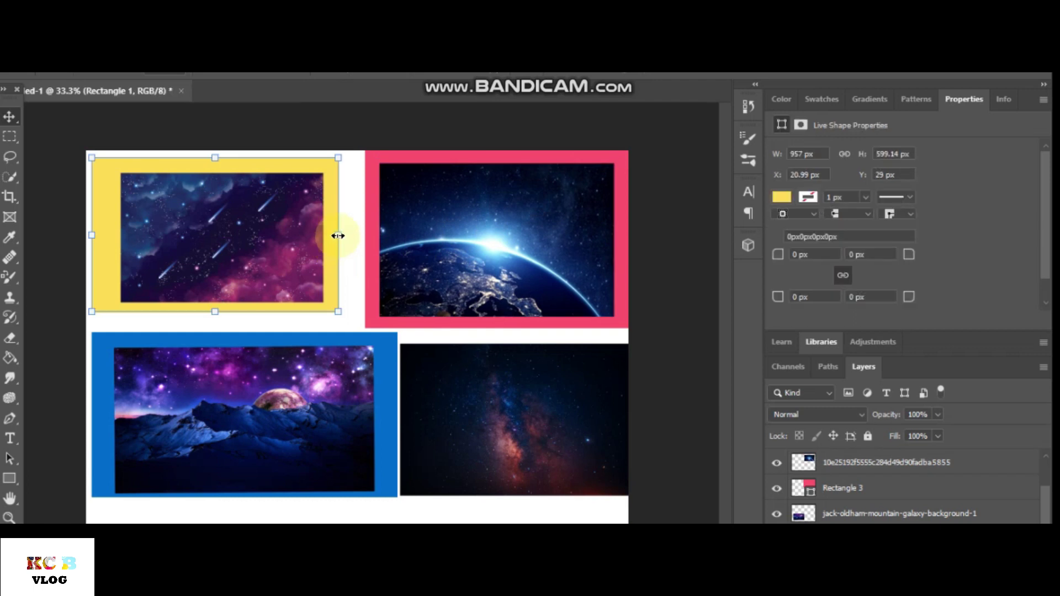
pyautogui.moveTo(96, 234); pyautogui.dragTo(86, 236)
pyautogui.moveTo(214, 158)
pyautogui.mouseDown()
pyautogui.moveTo(220, 146)
pyautogui.moveTo(212, 150)
pyautogui.mouseUp()
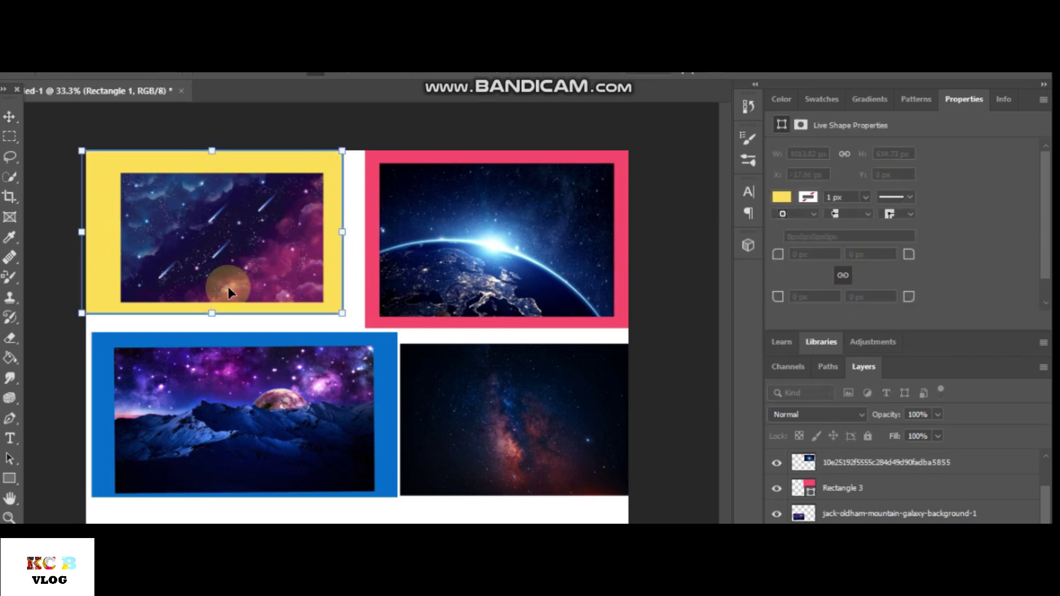
pyautogui.moveTo(213, 311); pyautogui.dragTo(213, 326)
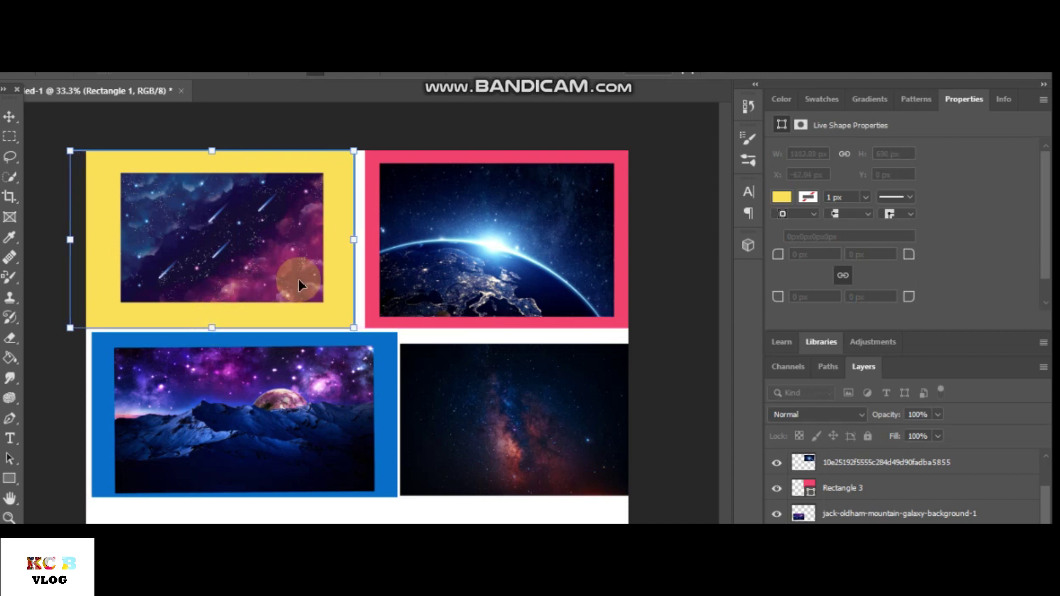
pyautogui.doubleClick(247, 260)
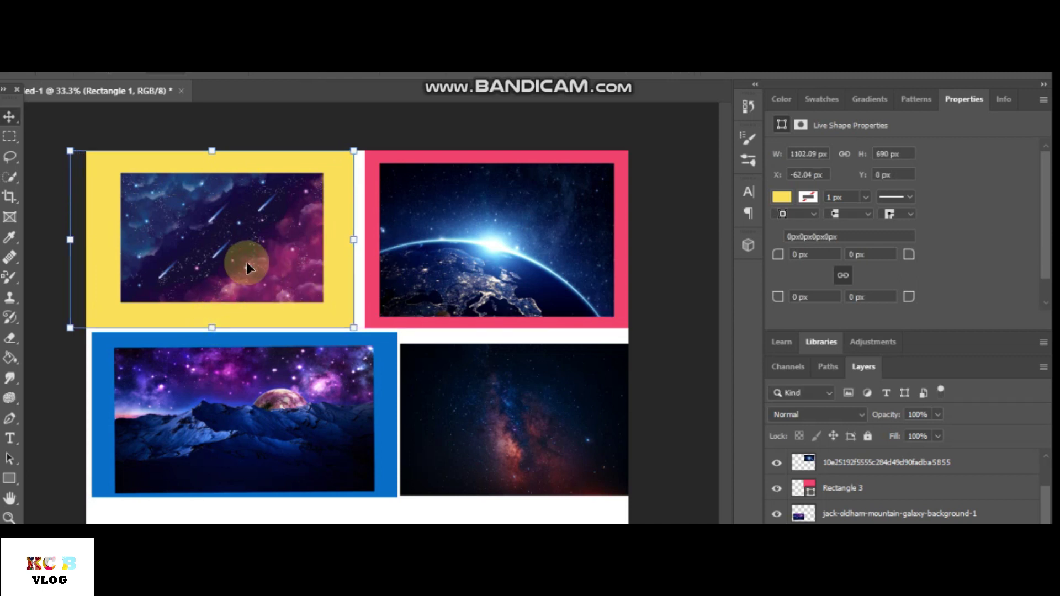
pyautogui.click(263, 271)
pyautogui.moveTo(320, 303); pyautogui.dragTo(321, 316)
pyautogui.moveTo(300, 277)
pyautogui.mouseDown()
pyautogui.moveTo(287, 233)
pyautogui.moveTo(340, 247)
pyautogui.mouseUp()
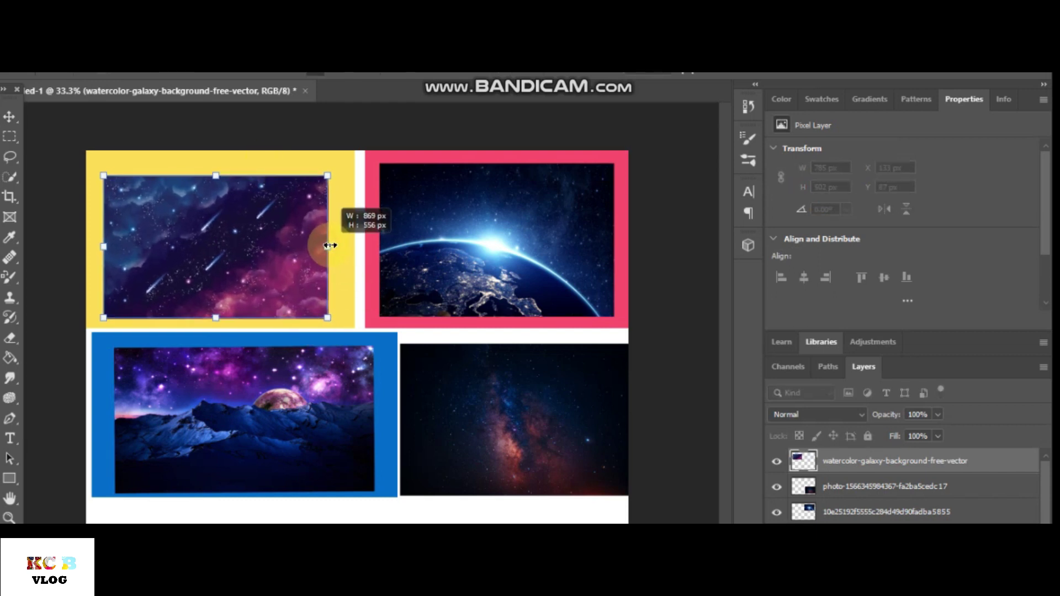
# - Lower the blue frame and mountain photo together, fine-tuning the photo's position and tilt
pyautogui.doubleClick(282, 251)
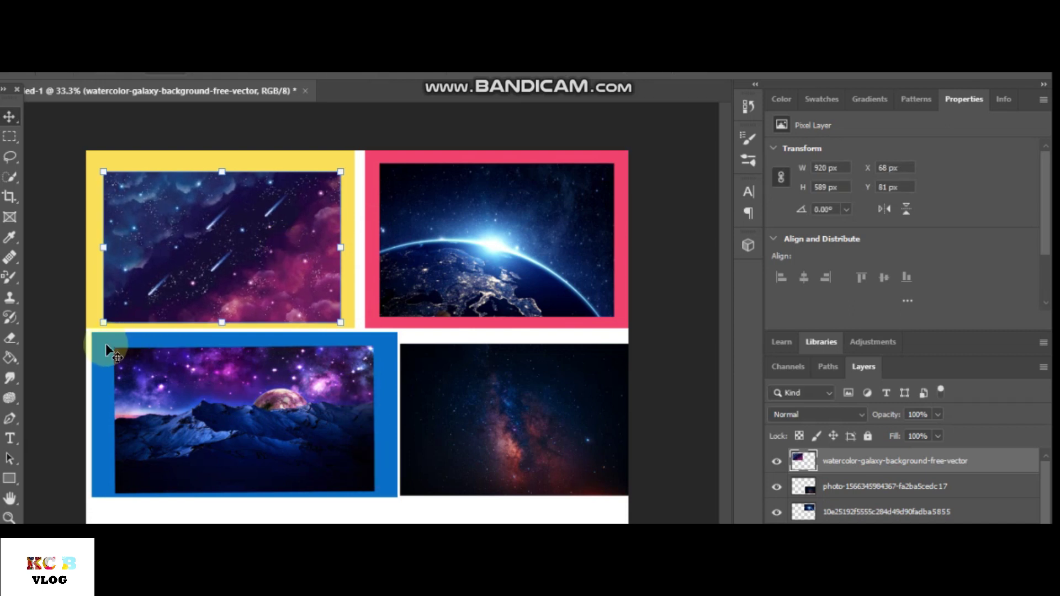
pyautogui.moveTo(105, 345); pyautogui.dragTo(100, 384)
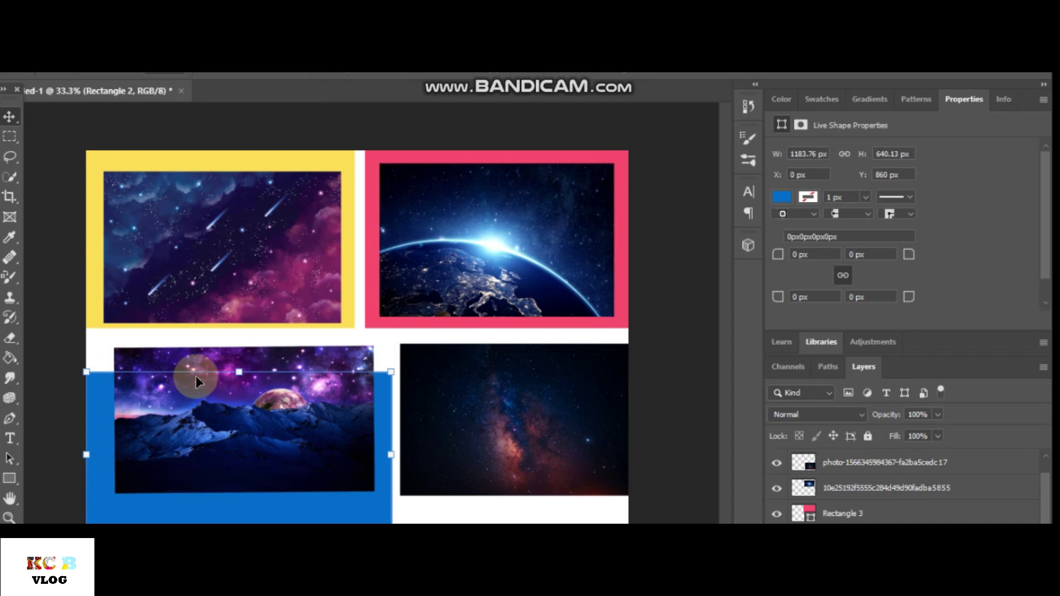
pyautogui.moveTo(241, 417); pyautogui.dragTo(248, 456)
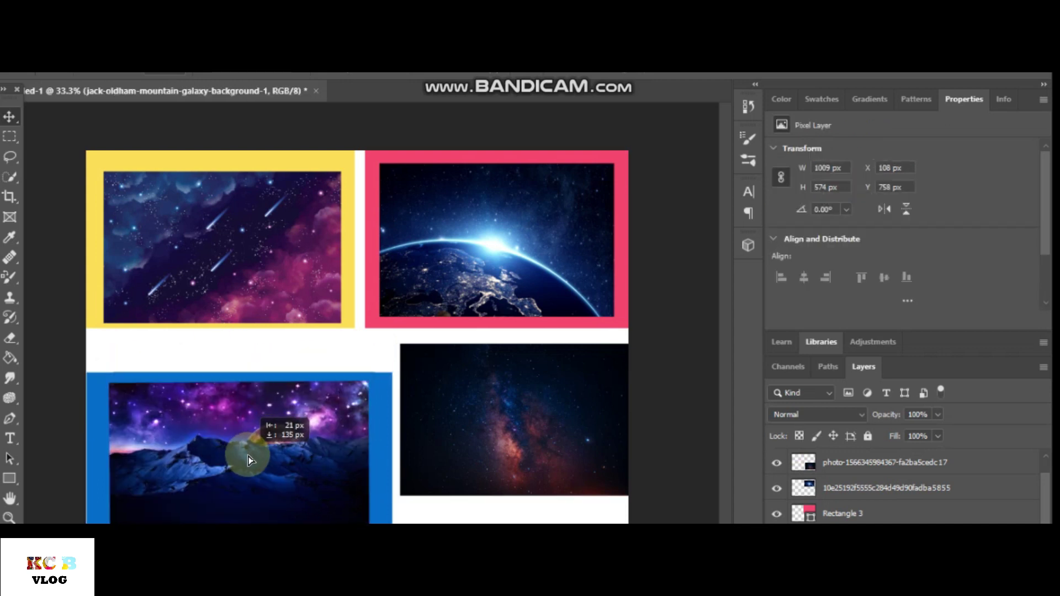
pyautogui.moveTo(248, 456); pyautogui.dragTo(247, 453)
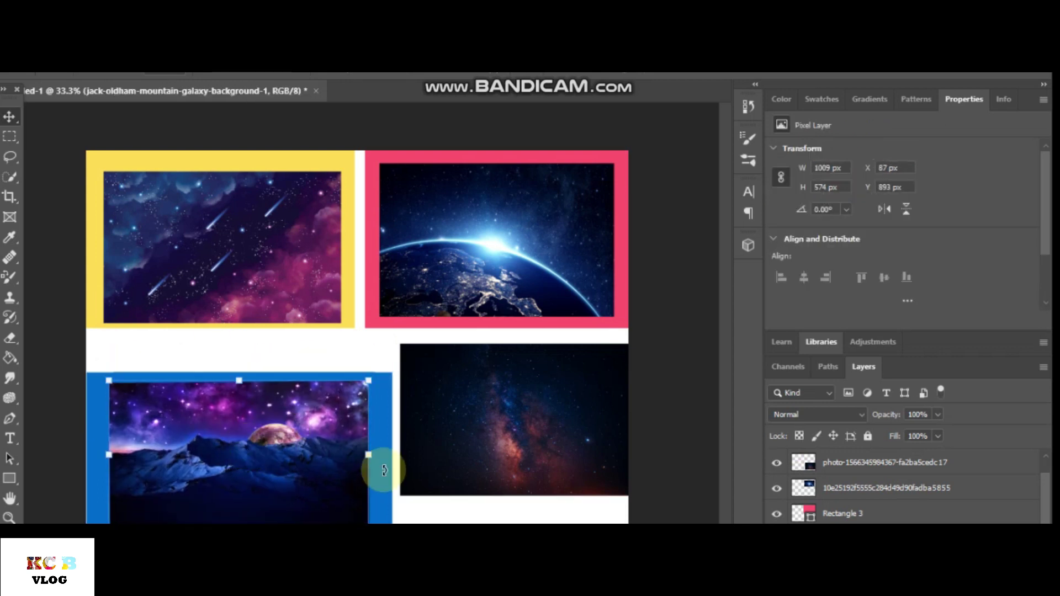
pyautogui.moveTo(373, 365)
pyautogui.mouseDown()
pyautogui.moveTo(381, 371)
pyautogui.moveTo(379, 359)
pyautogui.mouseUp()
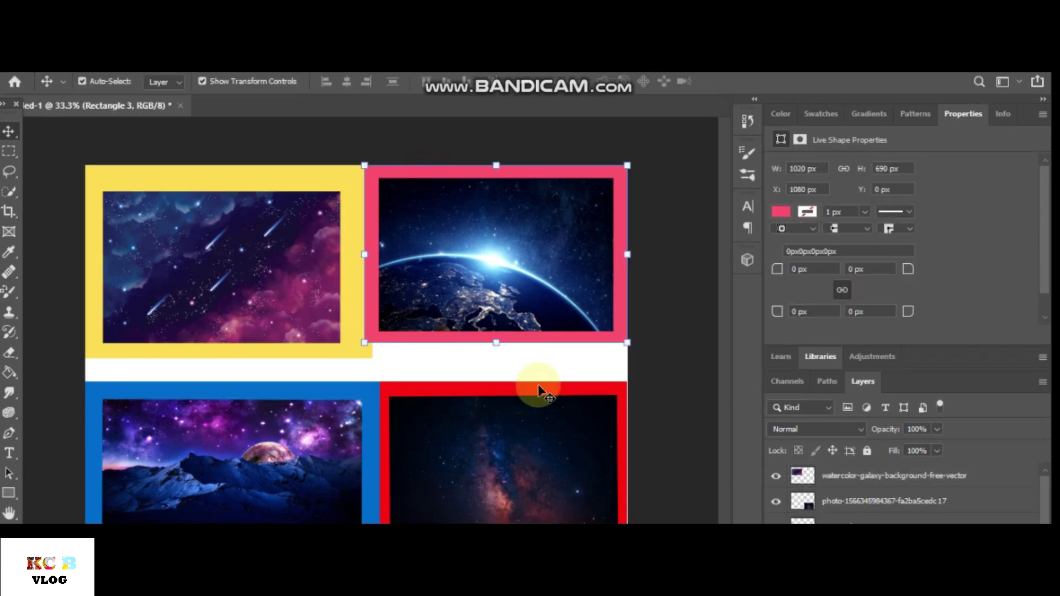
# - Enlarge the pink frame into the top-right corner and move the Earth photo inside it
pyautogui.moveTo(503, 348); pyautogui.dragTo(502, 359)
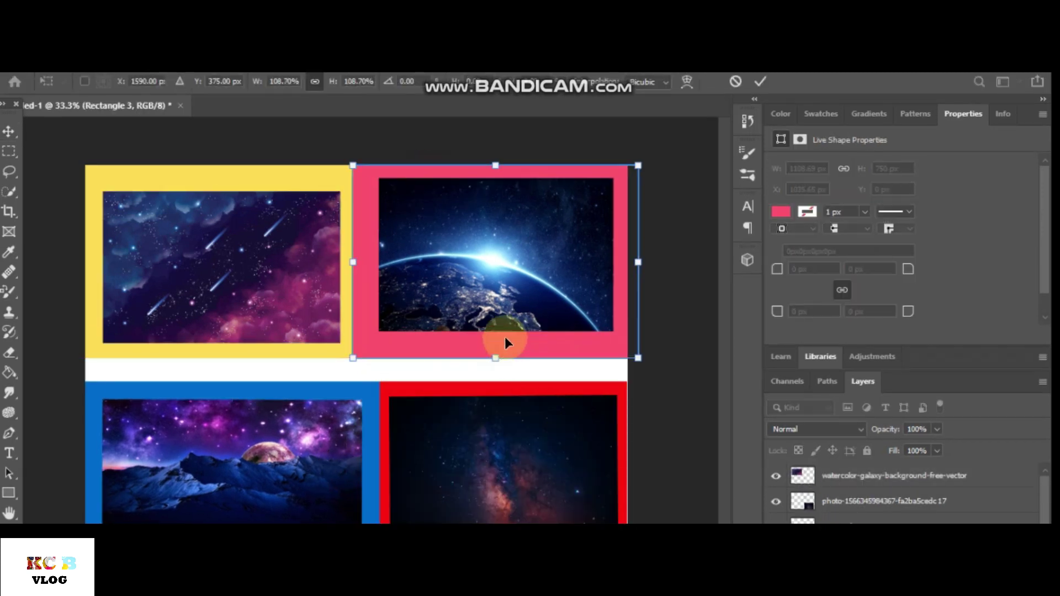
pyautogui.click(464, 273)
pyautogui.moveTo(464, 291)
pyautogui.mouseDown()
pyautogui.moveTo(466, 269)
pyautogui.moveTo(512, 271)
pyautogui.mouseUp()
pyautogui.press('Return')
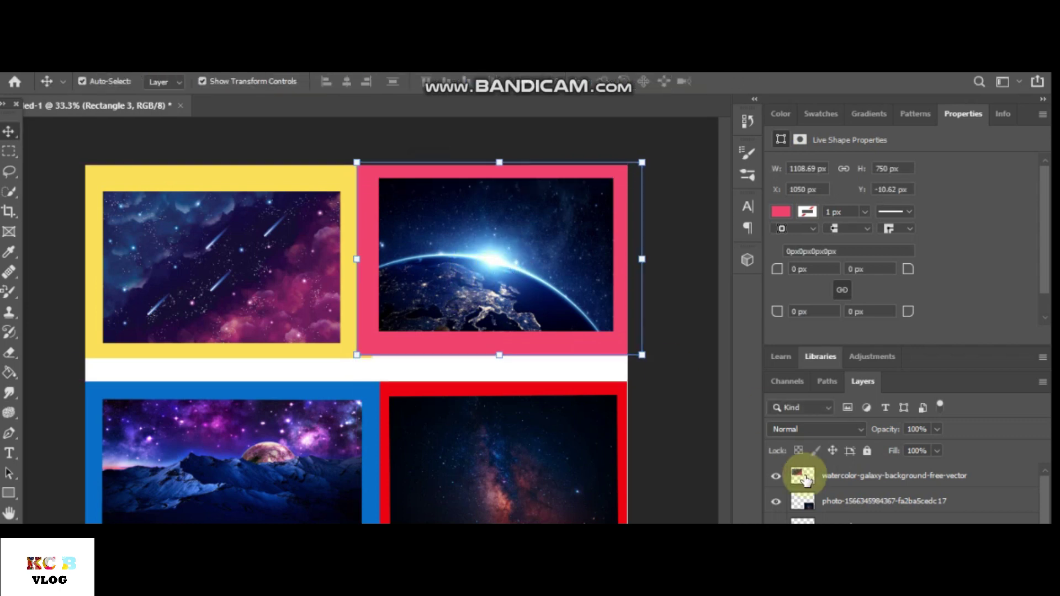
pyautogui.click(432, 271)
pyautogui.moveTo(398, 248)
pyautogui.mouseDown()
pyautogui.moveTo(462, 258)
pyautogui.moveTo(458, 276)
pyautogui.mouseUp()
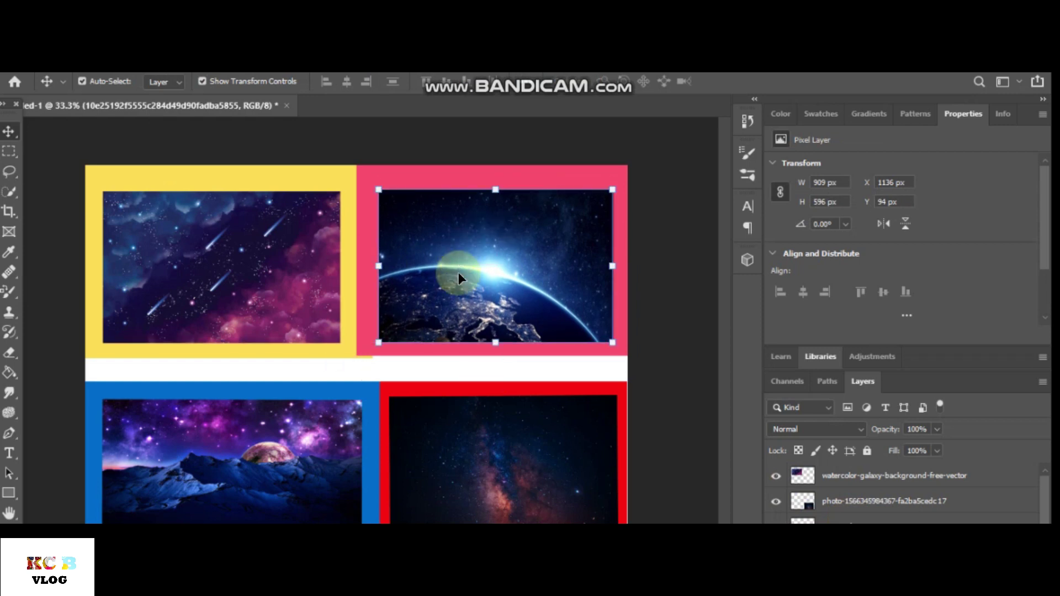
# - Resize the blue frame so its edge meets the red frame
pyautogui.click(258, 389)
pyautogui.moveTo(217, 385); pyautogui.dragTo(216, 379)
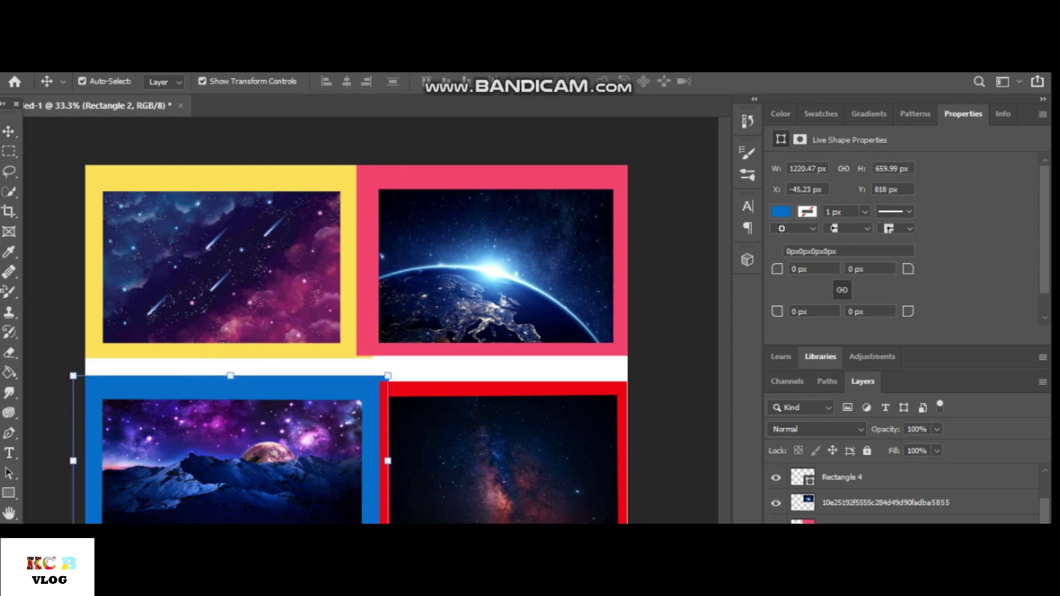
pyautogui.moveTo(388, 376); pyautogui.dragTo(398, 376)
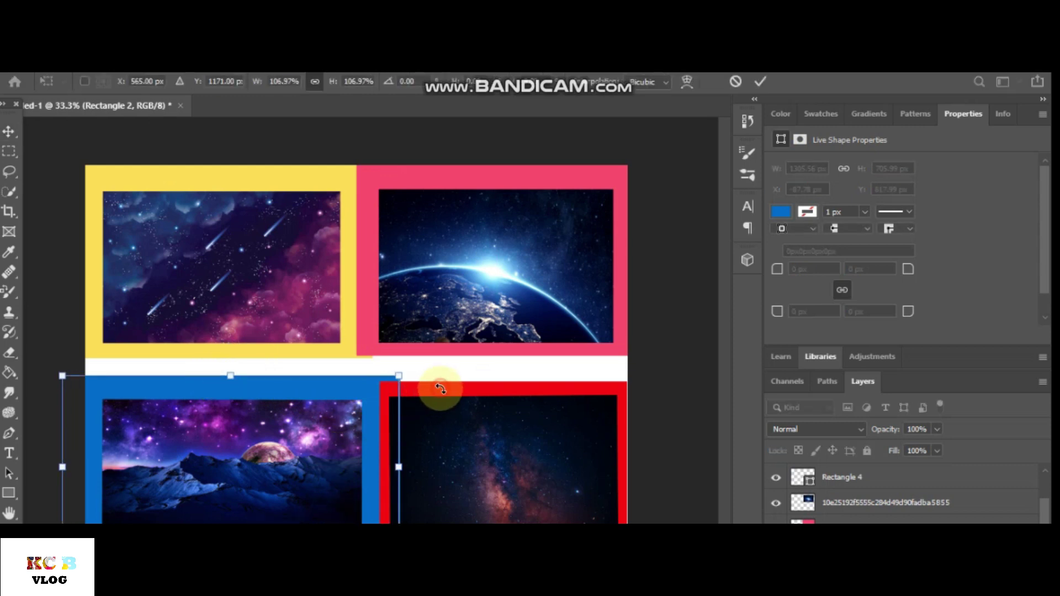
pyautogui.moveTo(399, 467); pyautogui.dragTo(375, 455)
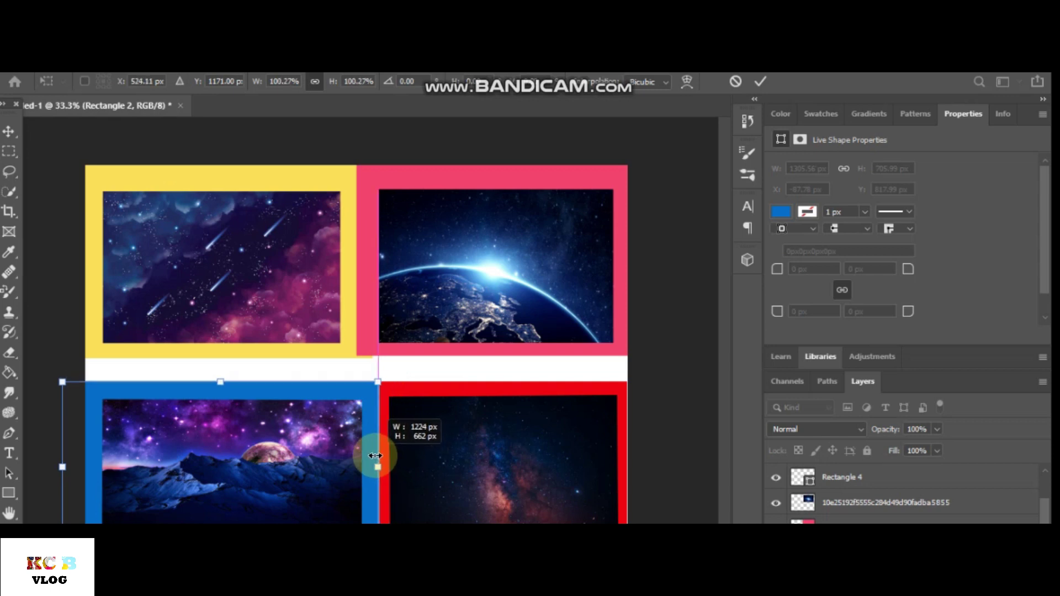
pyautogui.click(760, 81)
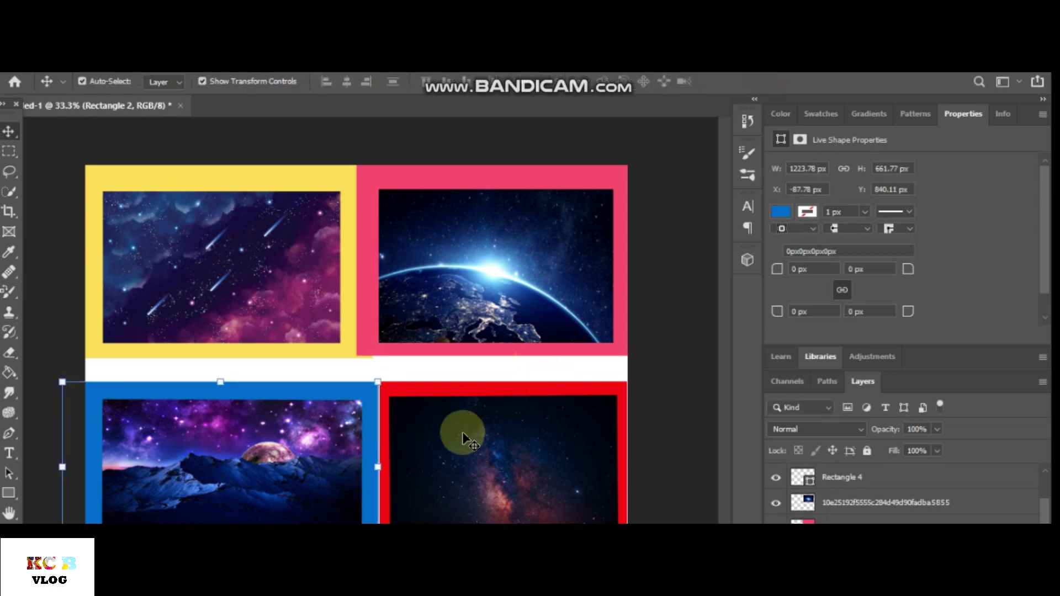
# - Widen the red frame and move the milky-way photo into it
pyautogui.moveTo(473, 390); pyautogui.dragTo(469, 387)
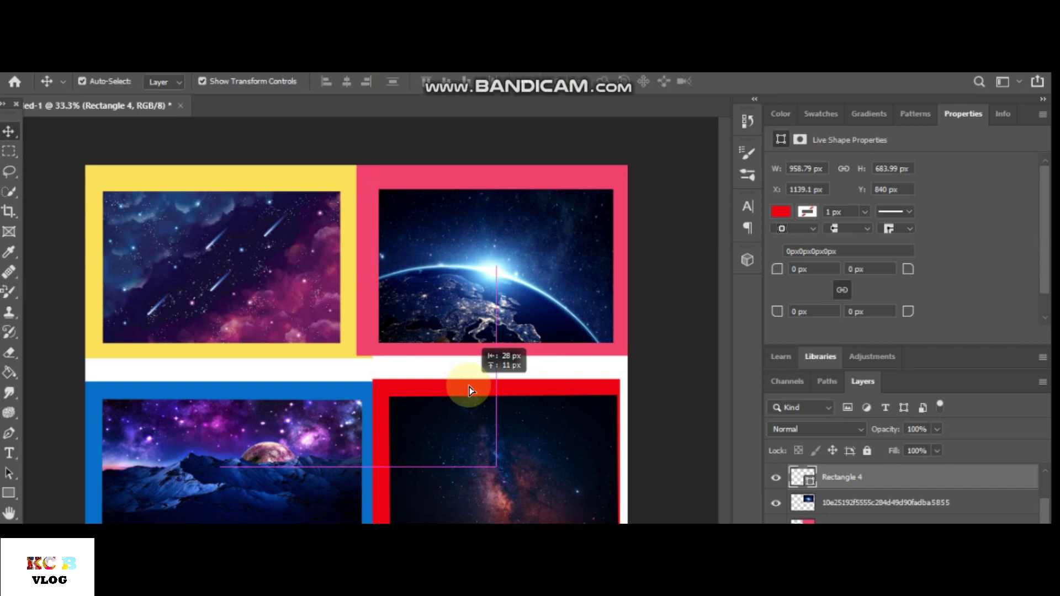
pyautogui.moveTo(619, 467); pyautogui.dragTo(627, 467)
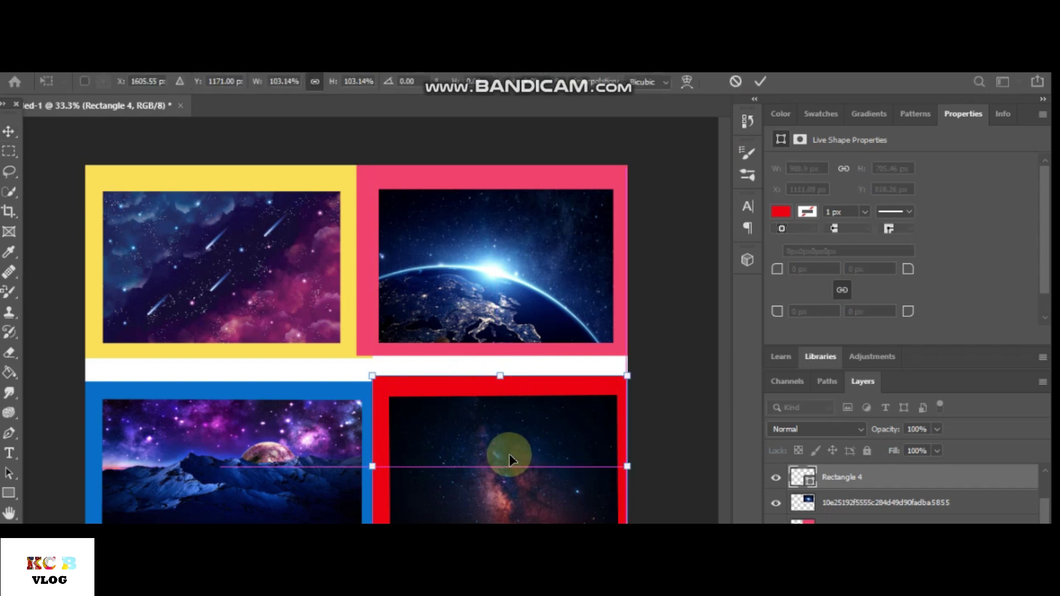
pyautogui.press('Return')
pyautogui.moveTo(508, 454); pyautogui.dragTo(508, 452)
pyautogui.click(689, 405)
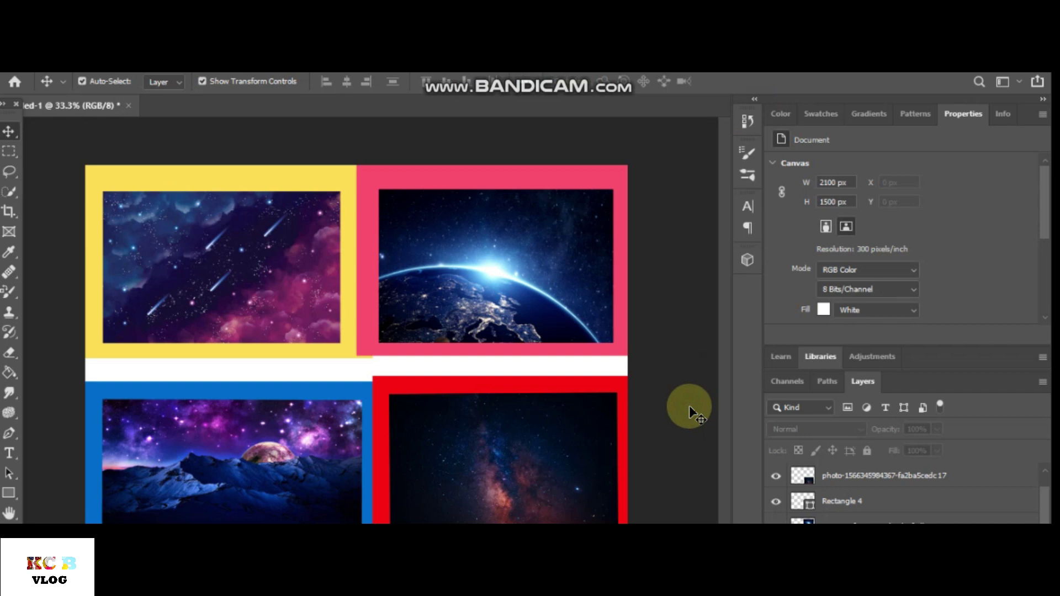
# - Type the title 'Simple Collage' on the white band, capitalising the first S
pyautogui.click(10, 454)
pyautogui.click(154, 364)
pyautogui.write('sim')
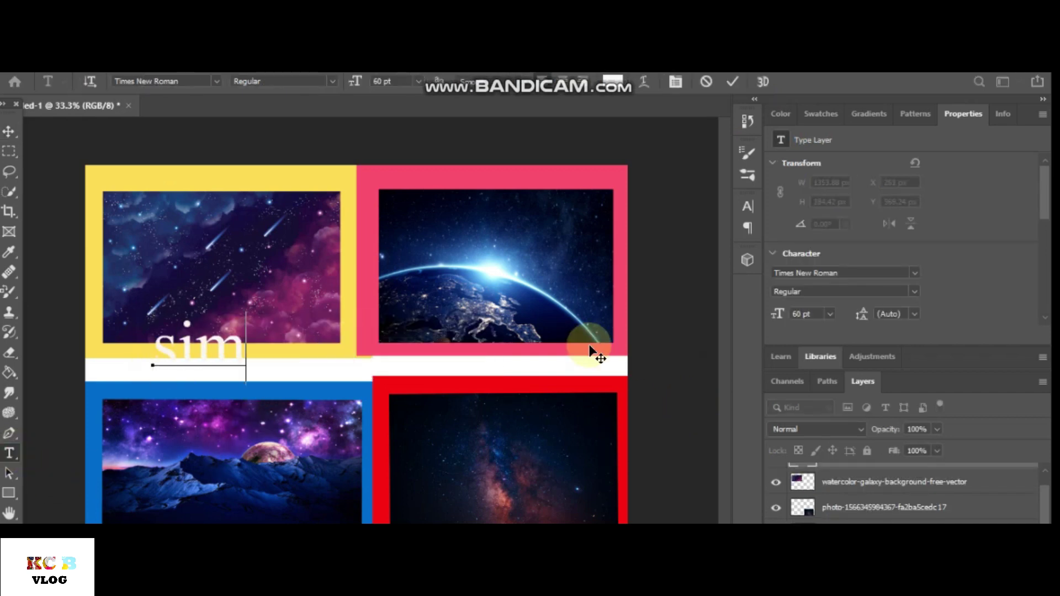
pyautogui.write('ple')
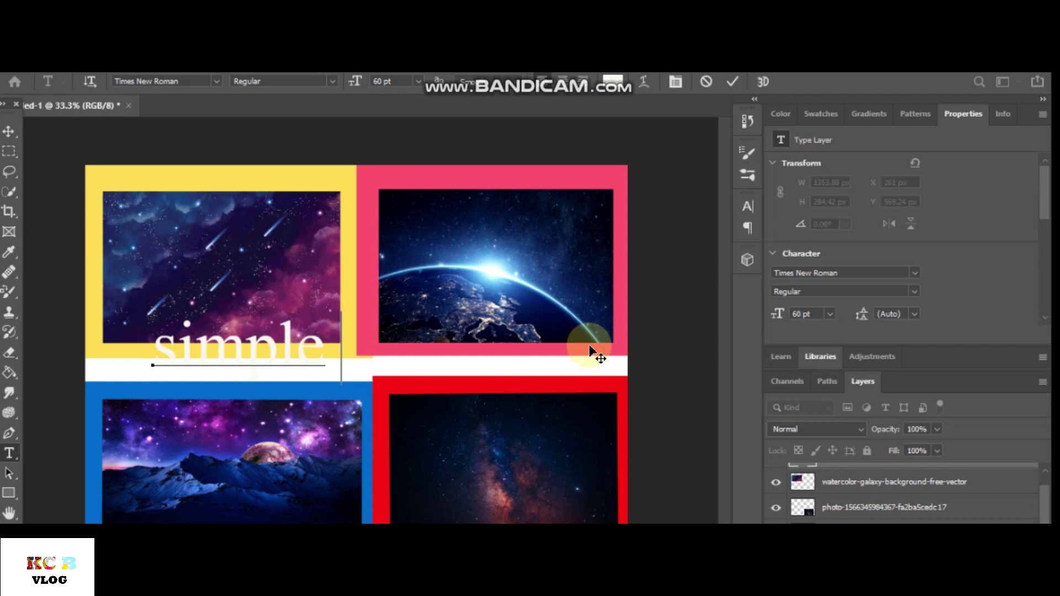
pyautogui.write(' Col')
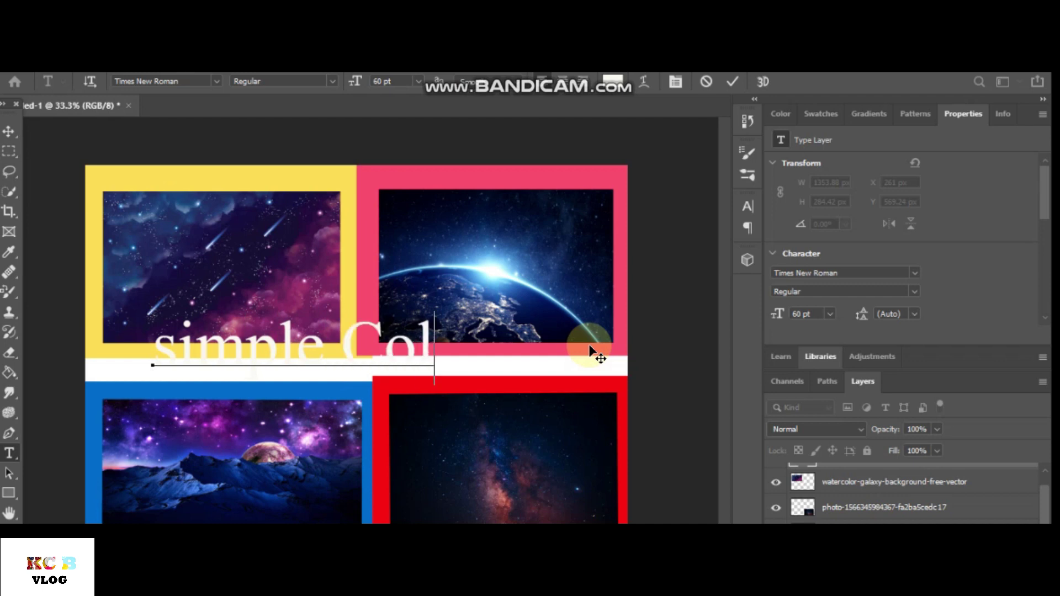
pyautogui.write('lage')
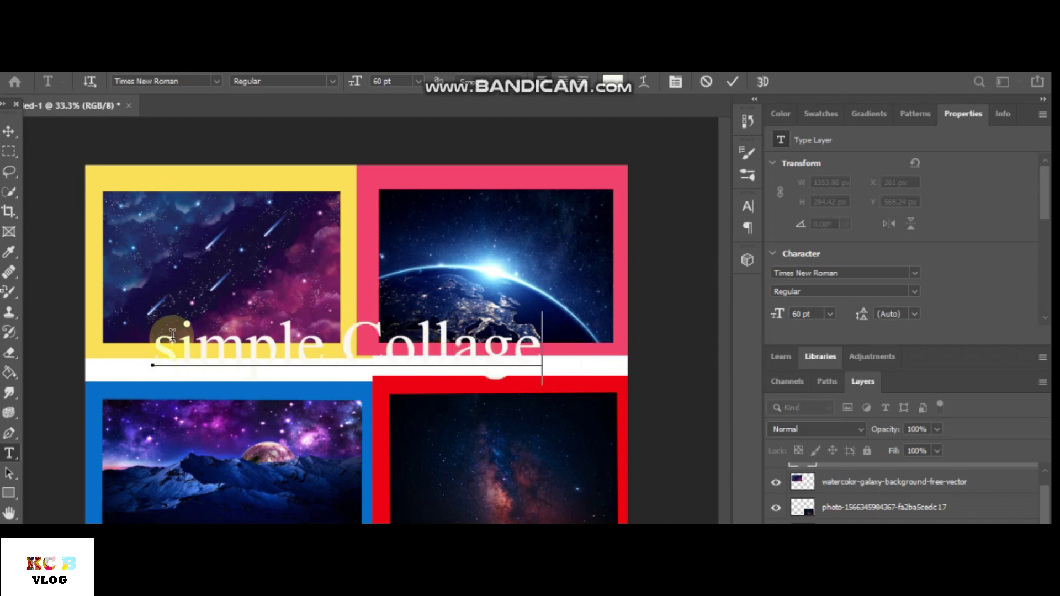
pyautogui.moveTo(152, 335); pyautogui.dragTo(551, 339)
pyautogui.write('S')
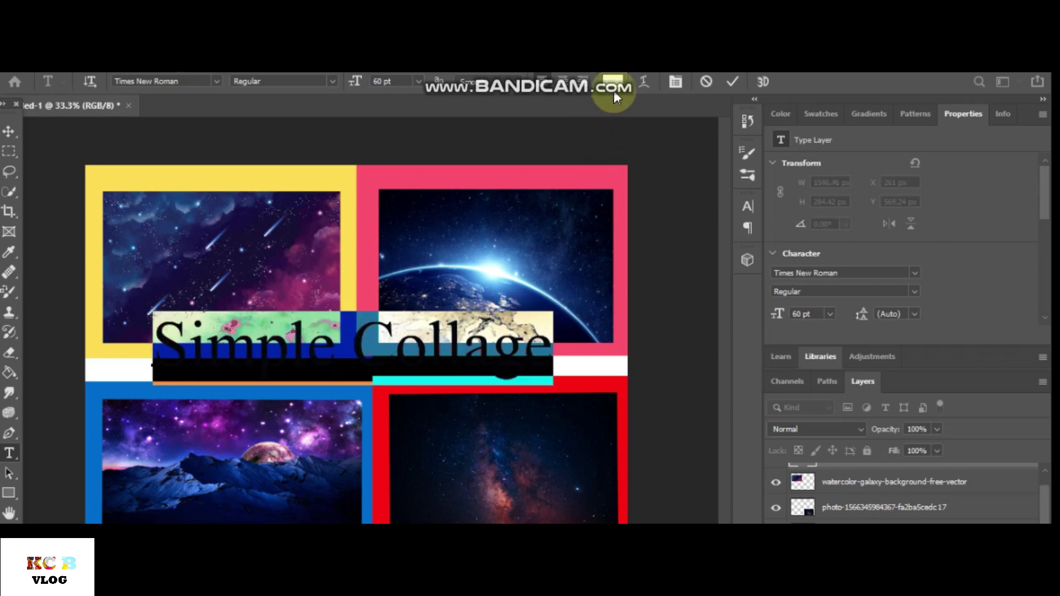
# - Make the title black and scale it down, centred on the white band
pyautogui.click(612, 81)
pyautogui.click(835, 398)
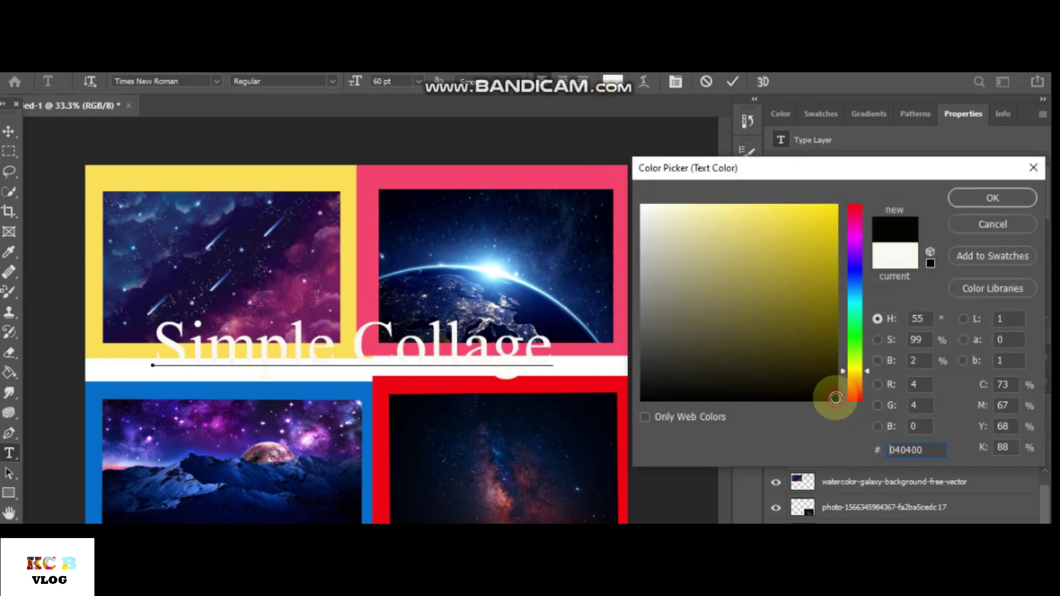
pyautogui.click(992, 198)
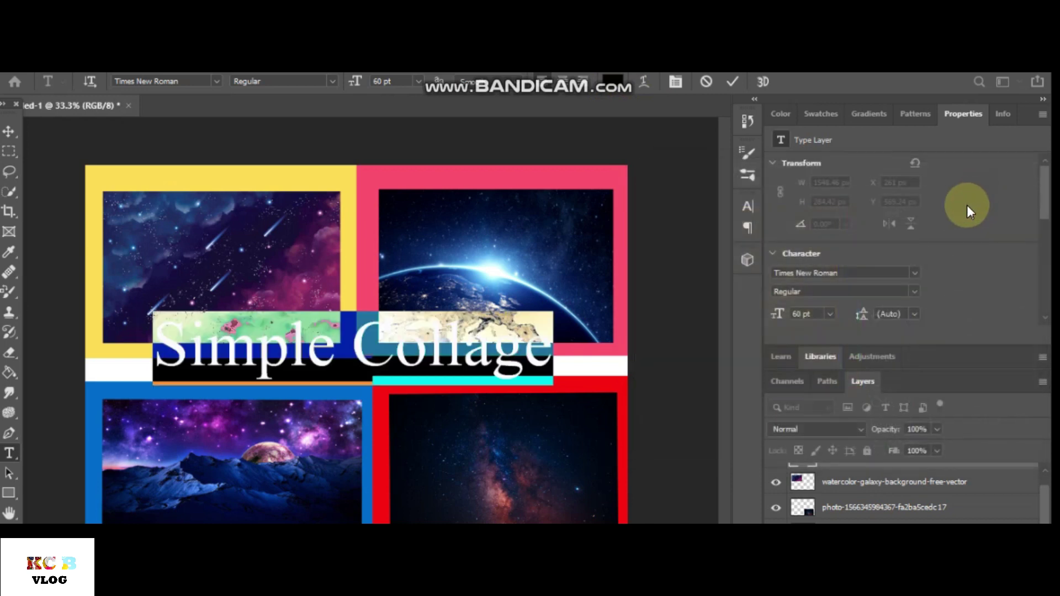
pyautogui.click(12, 130)
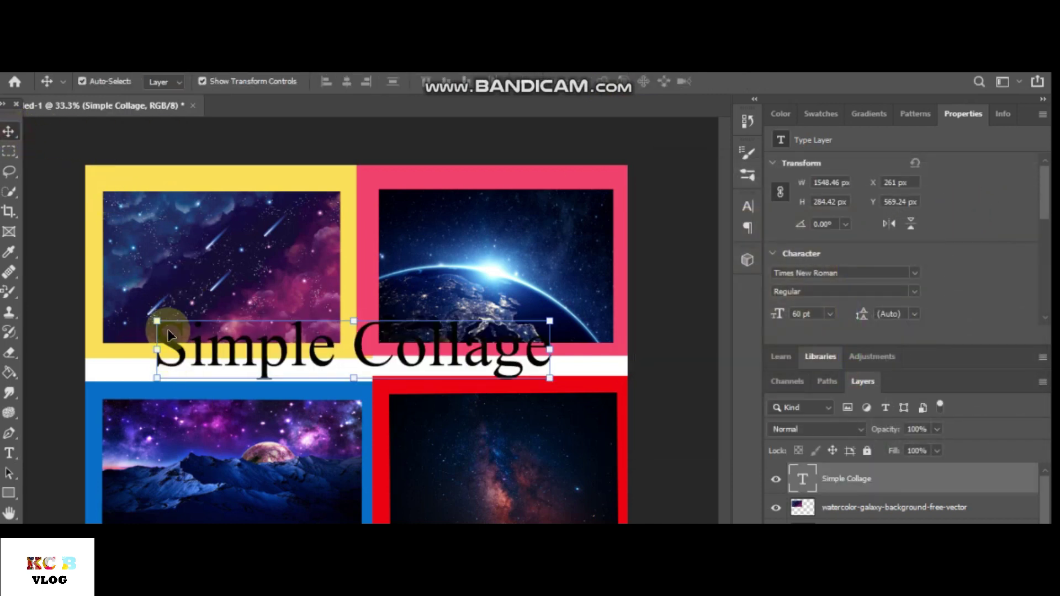
pyautogui.moveTo(157, 348); pyautogui.dragTo(232, 350)
pyautogui.moveTo(352, 356); pyautogui.dragTo(327, 367)
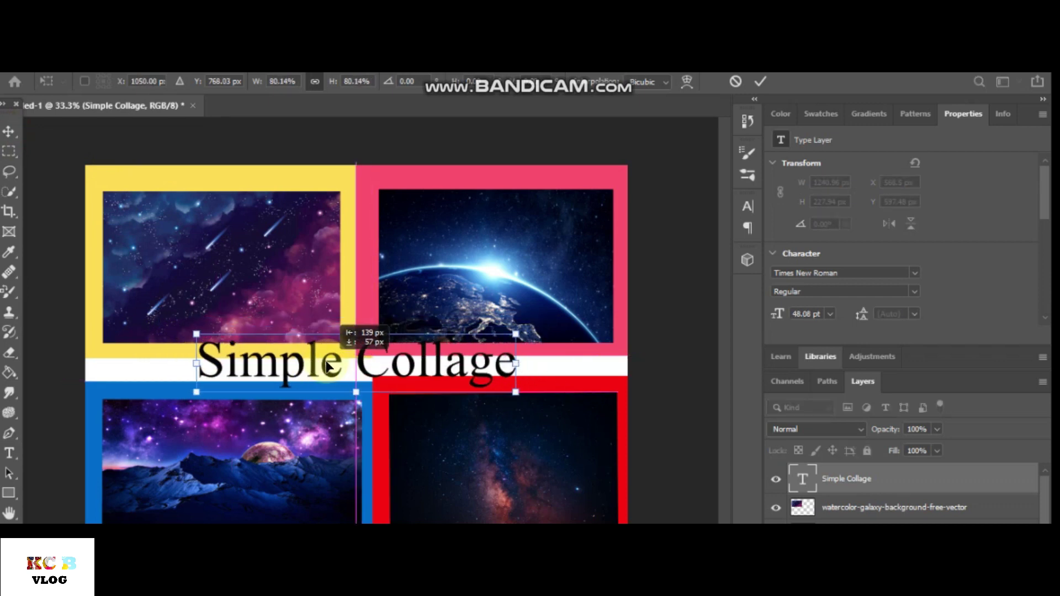
pyautogui.press('Return')
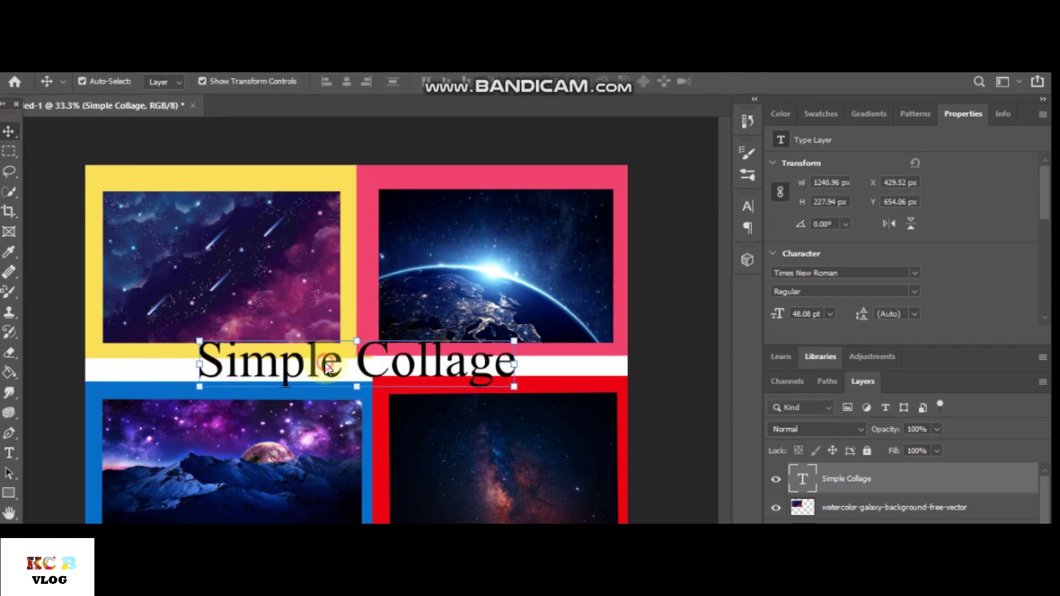
# - Change the title's font to Segoe Print
pyautogui.doubleClick(239, 362)
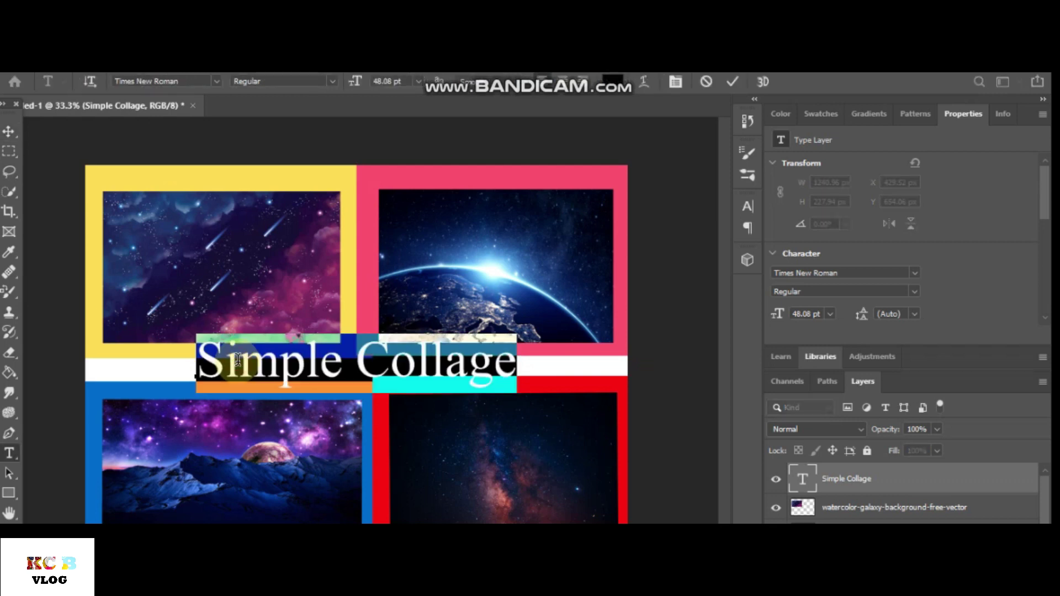
pyautogui.click(215, 83)
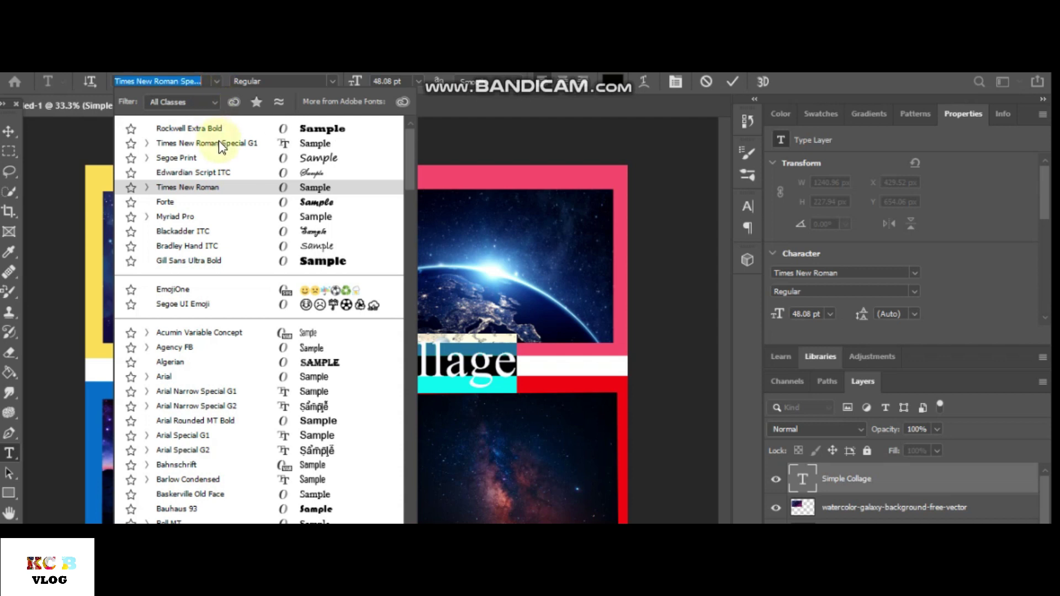
pyautogui.click(220, 162)
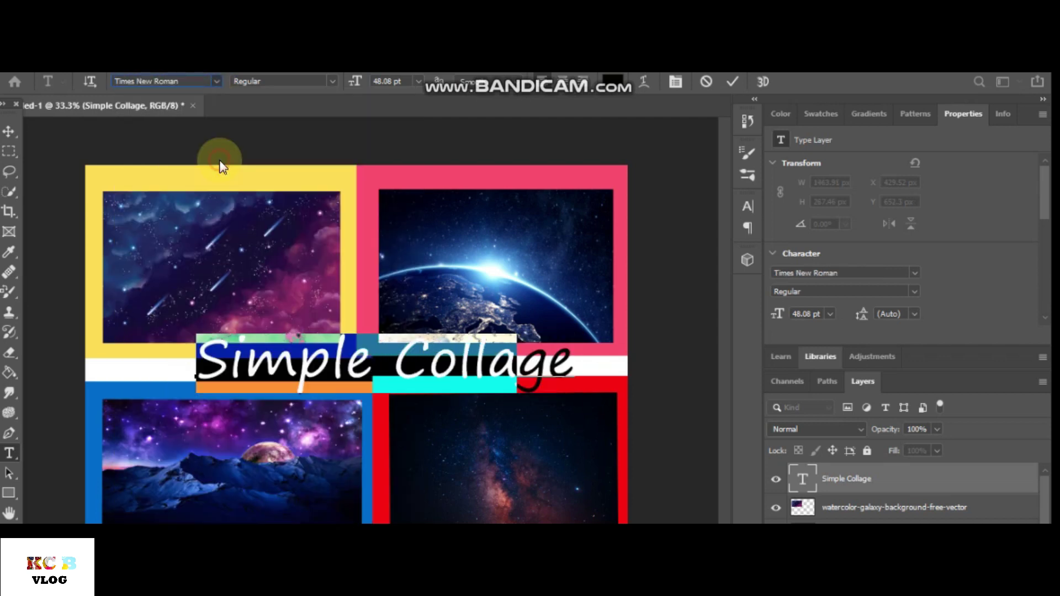
pyautogui.click(724, 85)
# - Save the collage to the Desktop as a JPEG named GAL and accept the JPEG options
pyautogui.hotkey('alt', 'f')
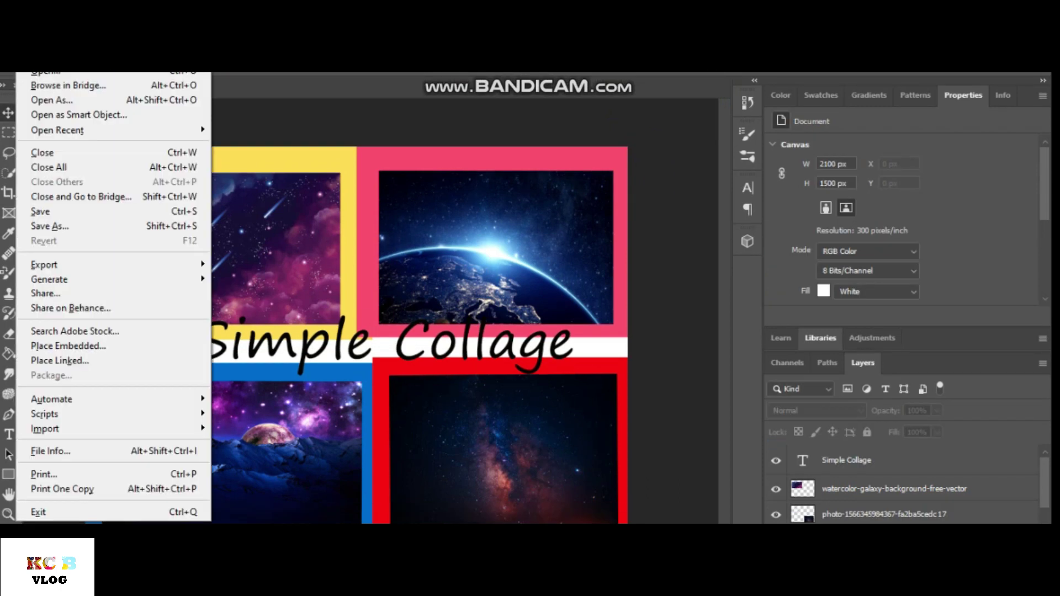
pyautogui.click(54, 226)
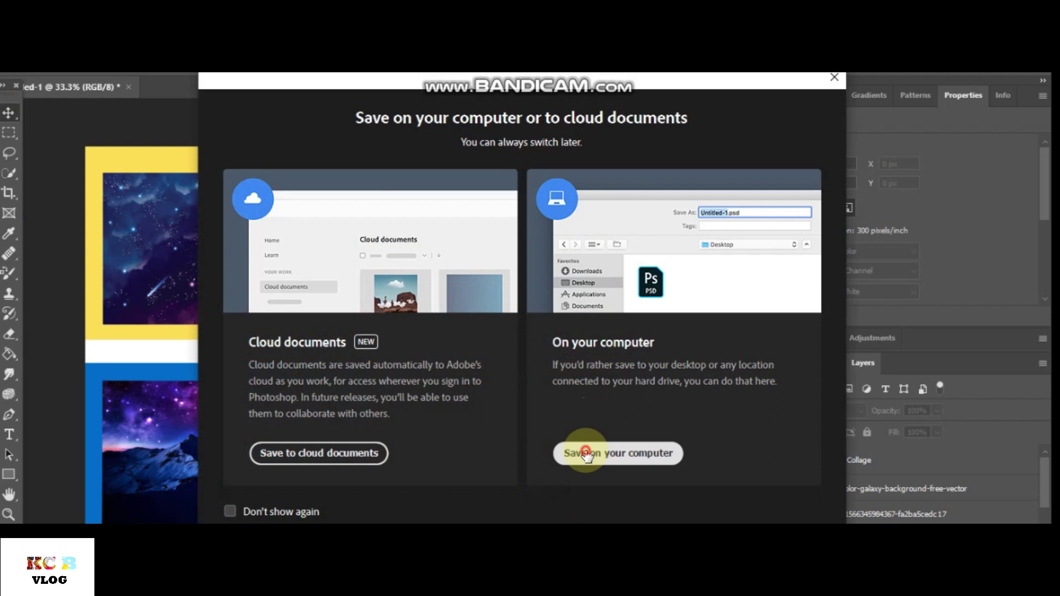
pyautogui.click(586, 449)
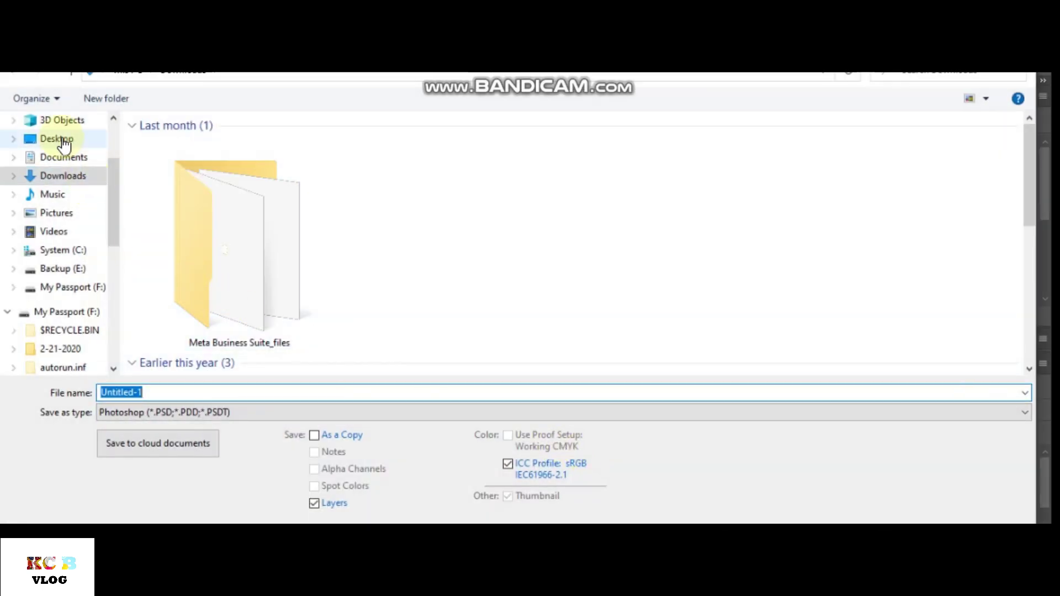
pyautogui.click(62, 139)
pyautogui.scroll(1, 116, 160)
pyautogui.scroll(1, 116, 160)
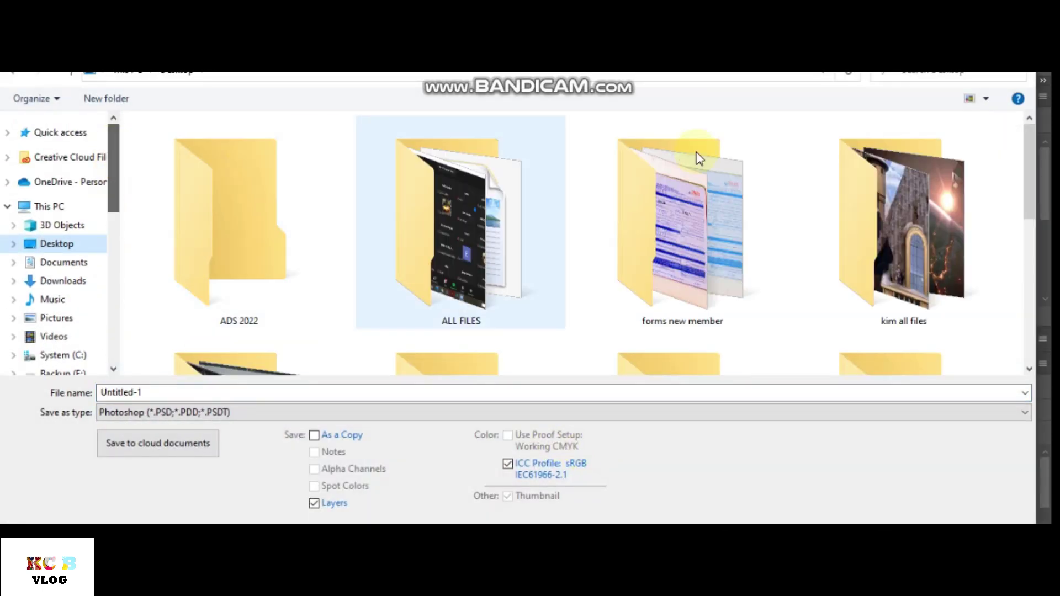
pyautogui.click(284, 412)
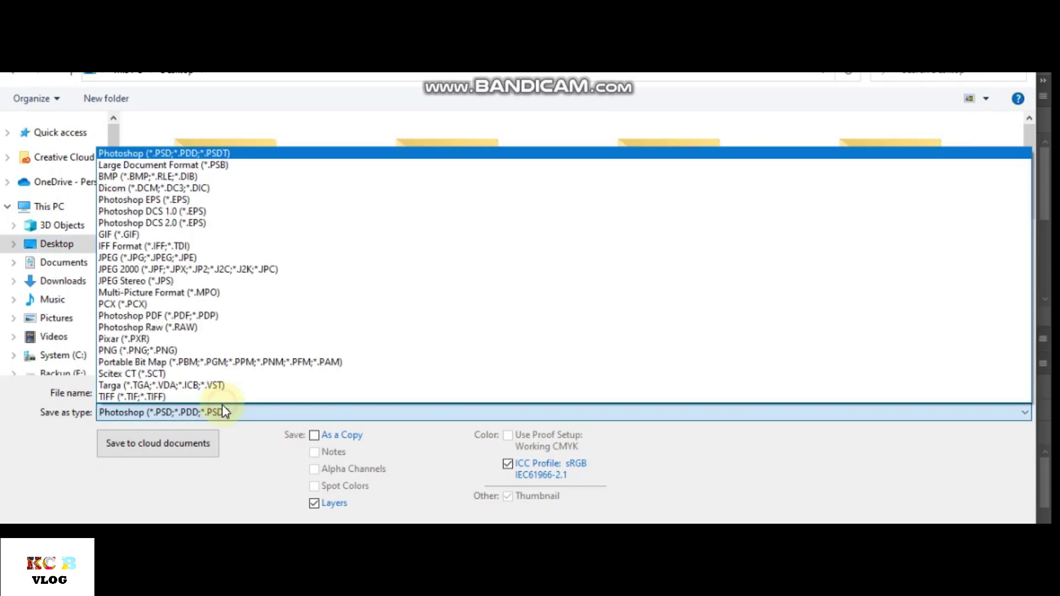
pyautogui.click(148, 257)
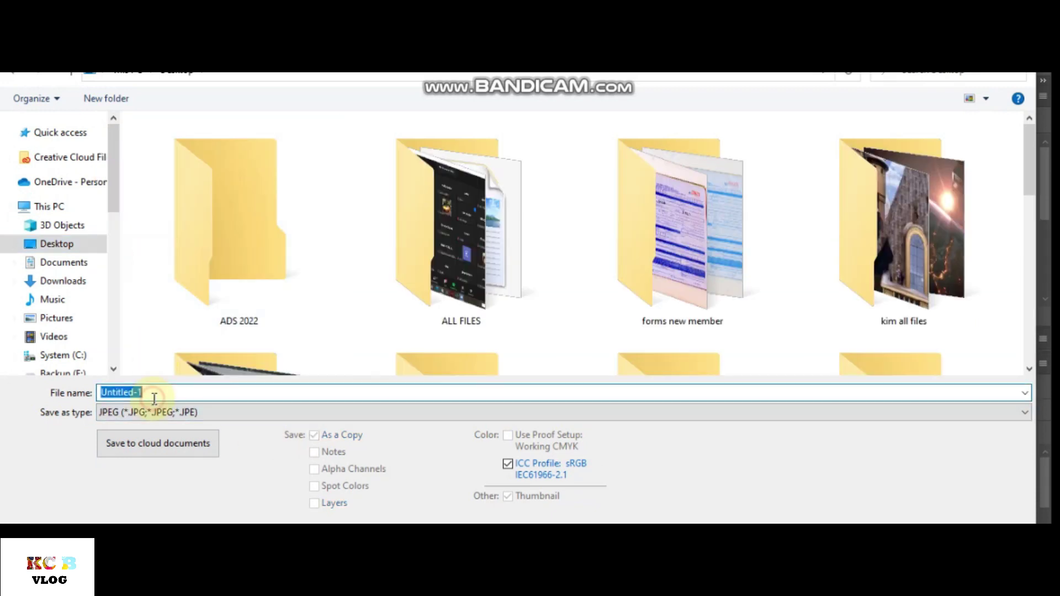
pyautogui.write('GAL')
pyautogui.press('Return')
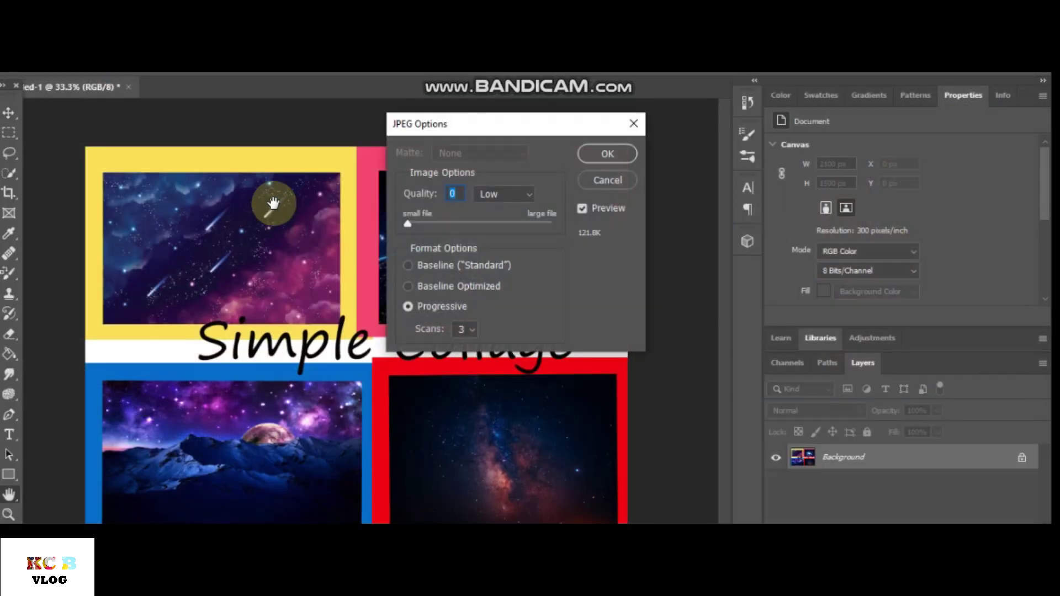
pyautogui.click(617, 158)
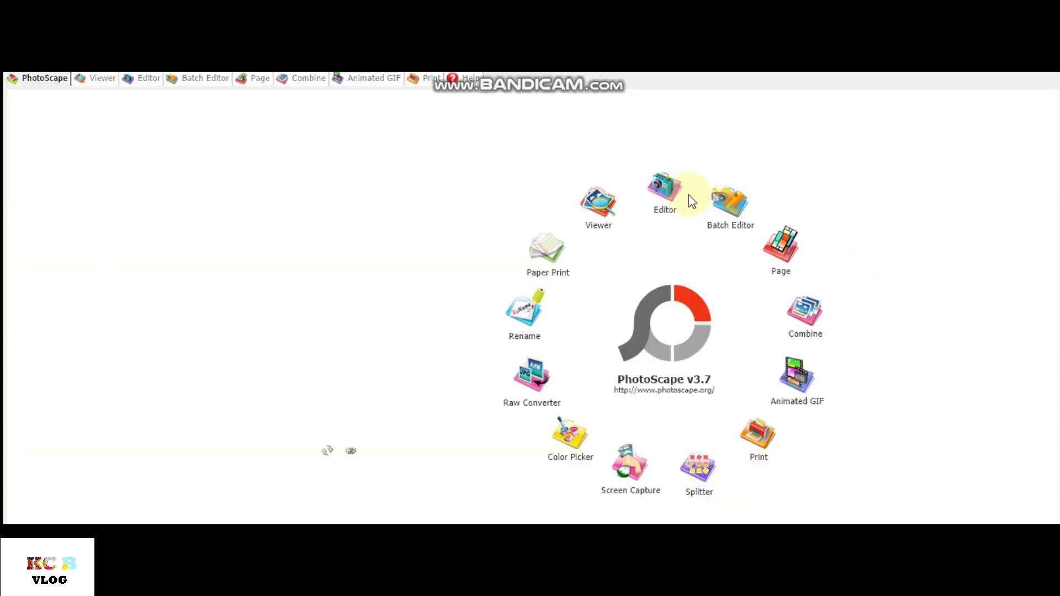
# - In the Editor, insert the sunset sky photo, shrink it and move it to the canvas top-left
pyautogui.click(657, 190)
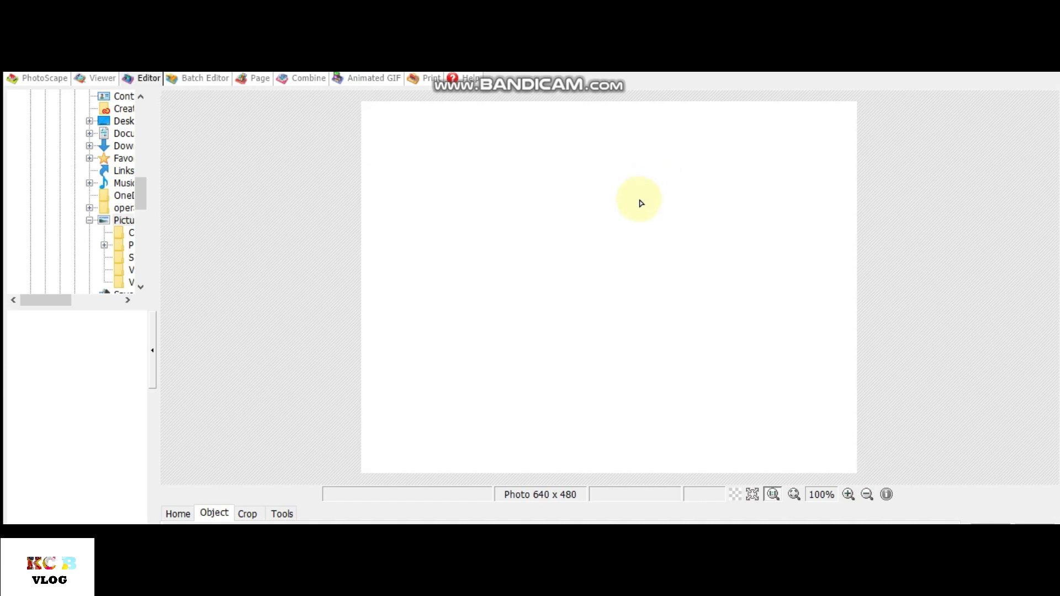
pyautogui.moveTo(604, 519); pyautogui.dragTo(551, 520)
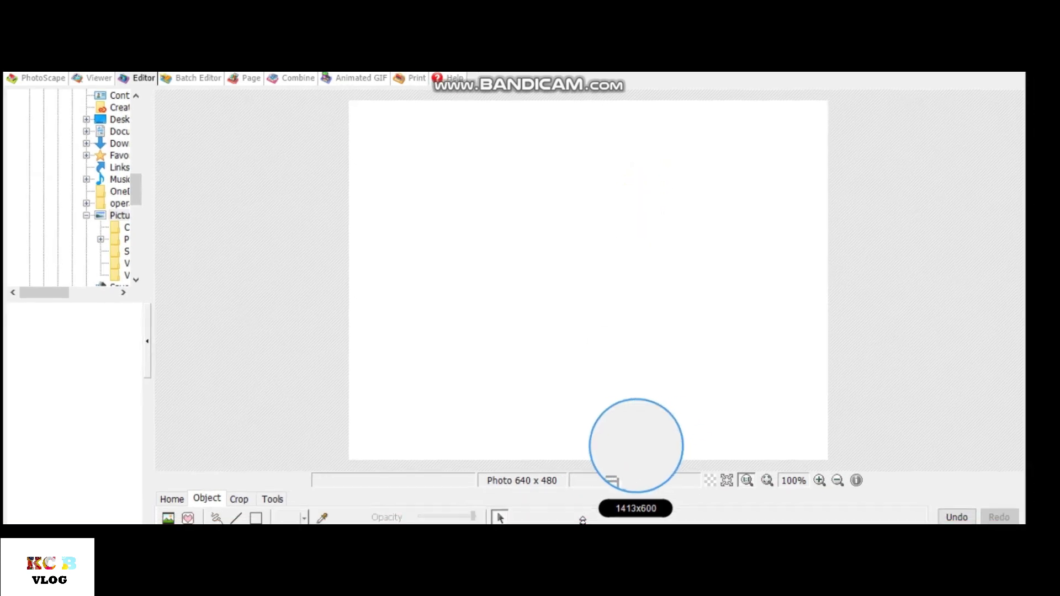
pyautogui.click(159, 498)
pyautogui.click(187, 482)
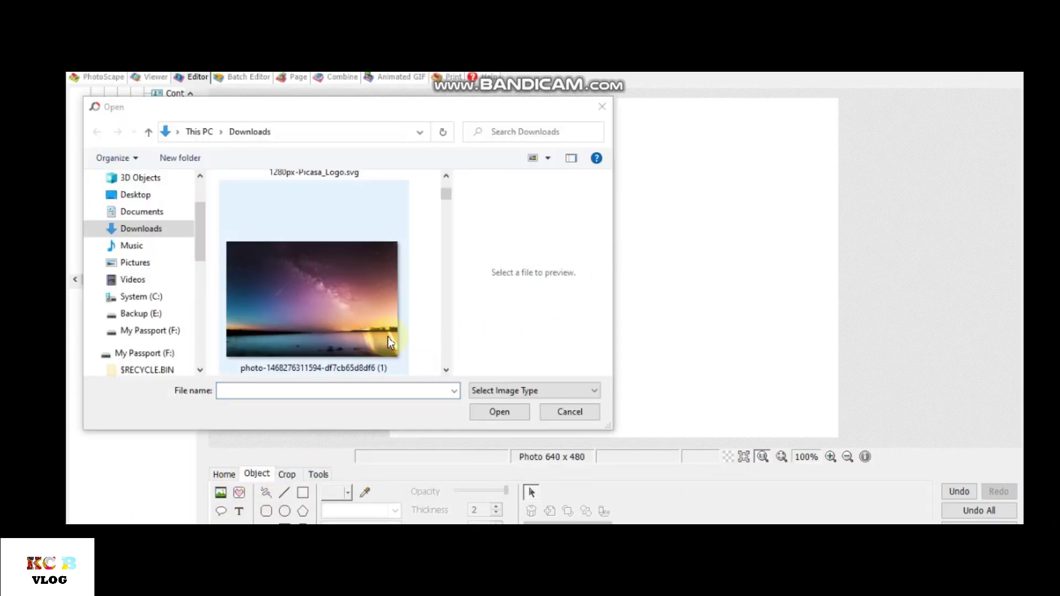
pyautogui.doubleClick(389, 342)
pyautogui.click(418, 423)
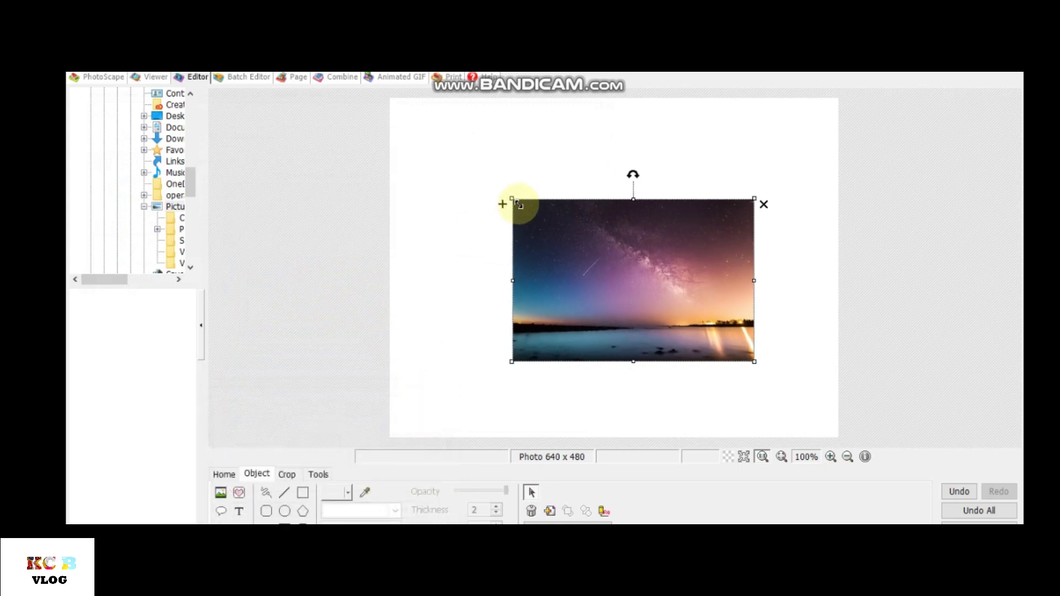
pyautogui.moveTo(471, 169); pyautogui.dragTo(535, 213)
pyautogui.moveTo(635, 251); pyautogui.dragTo(499, 142)
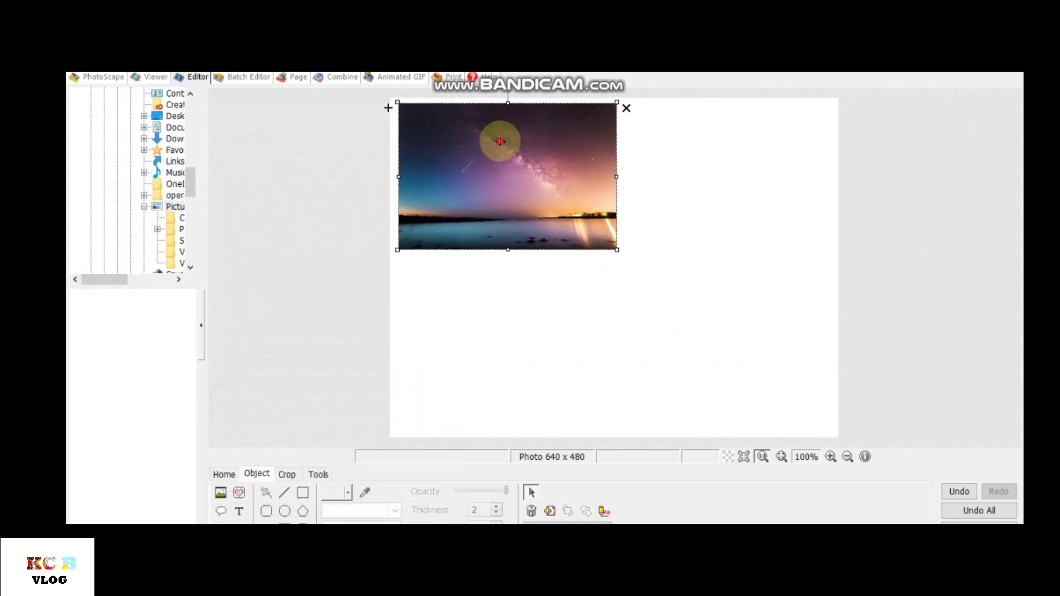
pyautogui.doubleClick(500, 141)
pyautogui.click(442, 402)
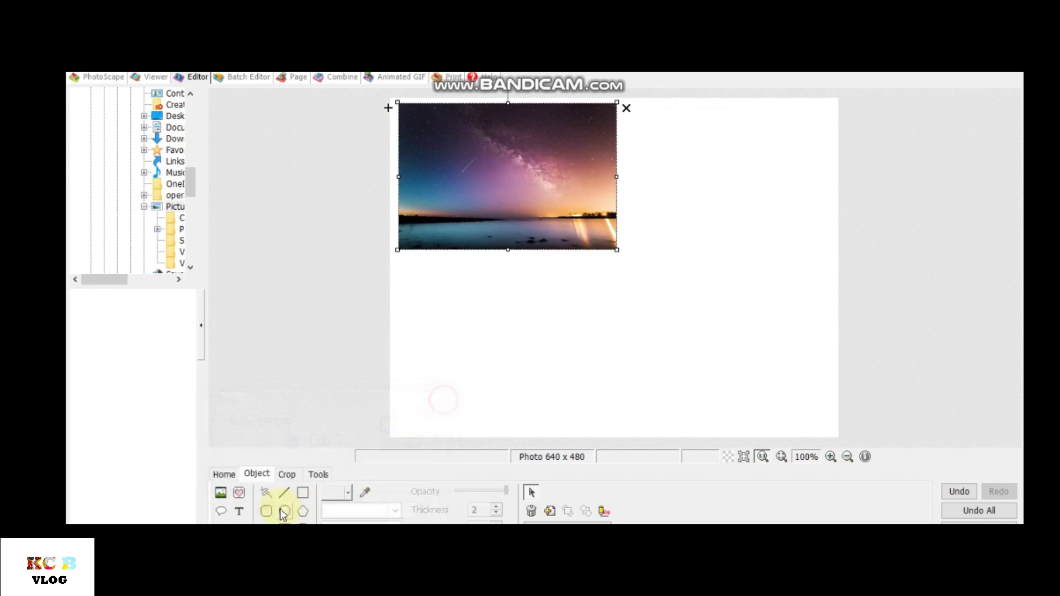
# - Insert the Milky Way photo below it, shrink it, then insert another photo from file
pyautogui.click(221, 493)
pyautogui.click(265, 474)
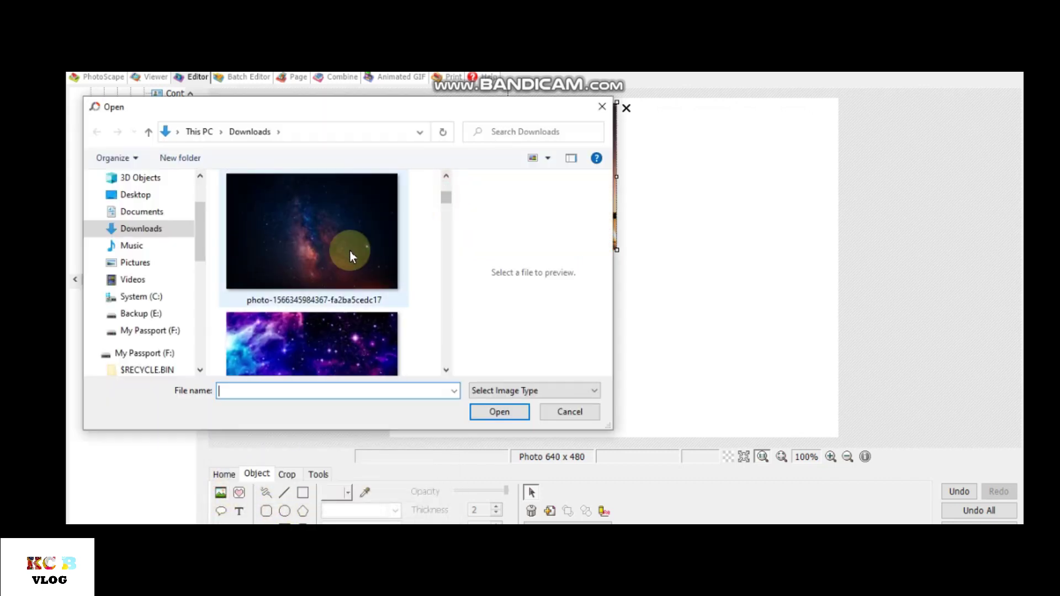
pyautogui.doubleClick(349, 250)
pyautogui.click(442, 396)
pyautogui.moveTo(398, 121)
pyautogui.mouseDown()
pyautogui.moveTo(639, 260)
pyautogui.moveTo(486, 303)
pyautogui.mouseUp()
pyautogui.doubleClick(485, 304)
pyautogui.click(441, 392)
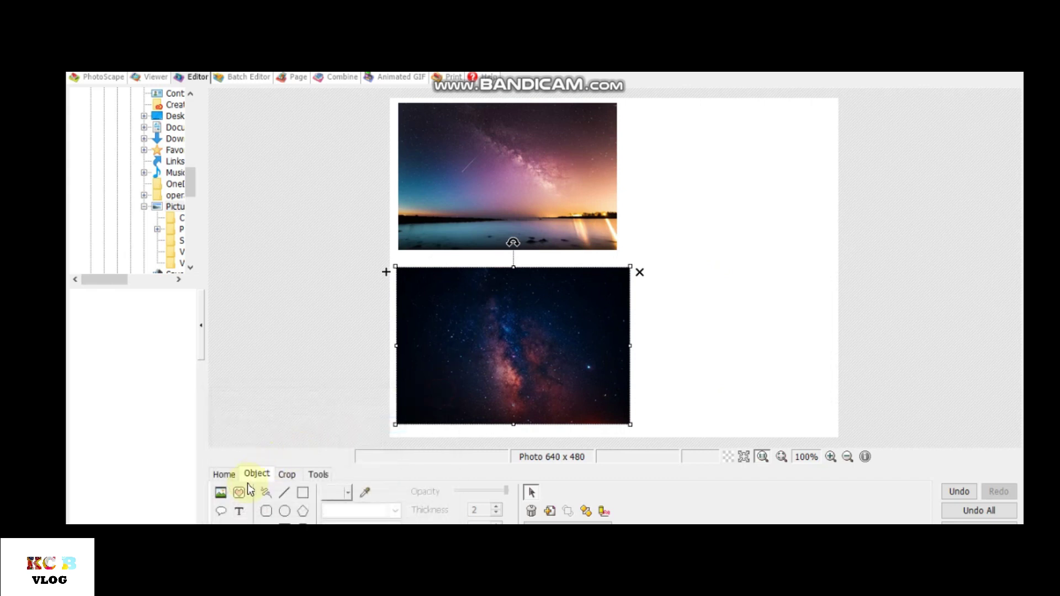
pyautogui.click(221, 493)
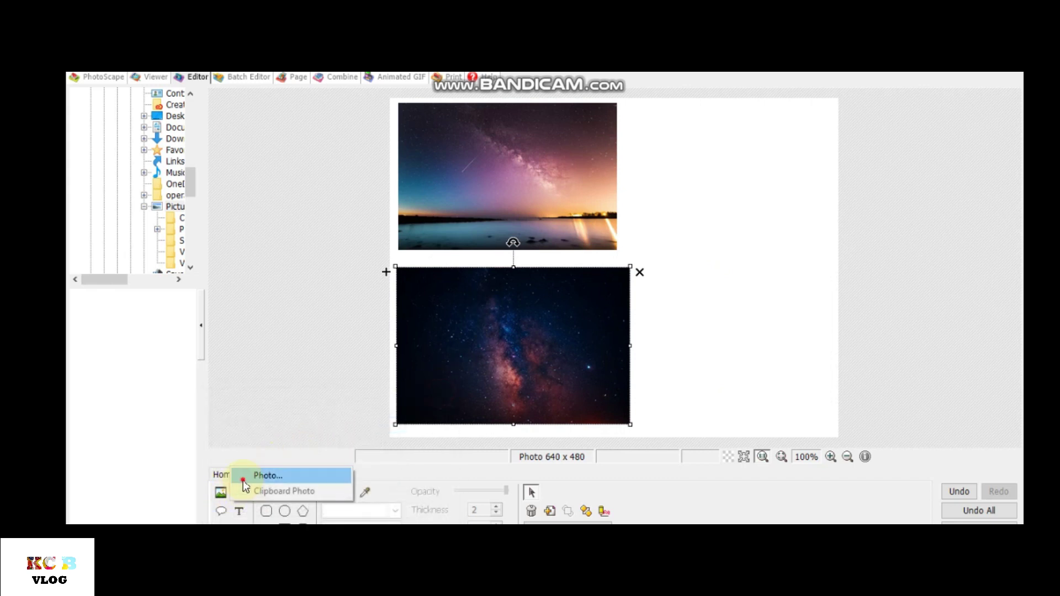
pyautogui.click(241, 475)
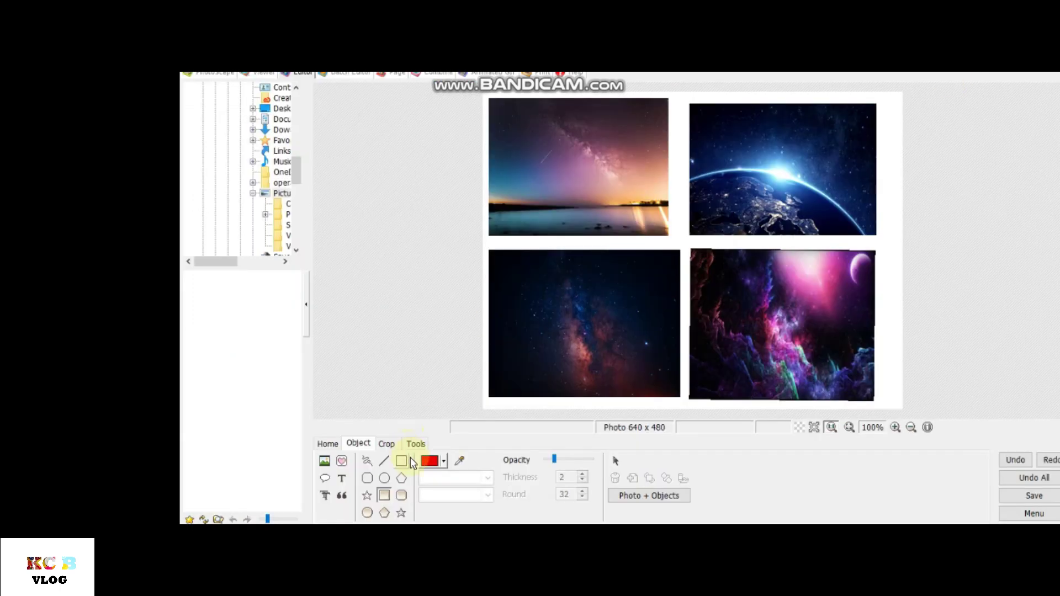
# - Draw red rectangle frames around the top two photos and a yellow one around the lower-left
pyautogui.click(405, 464)
pyautogui.moveTo(488, 95); pyautogui.dragTo(683, 243)
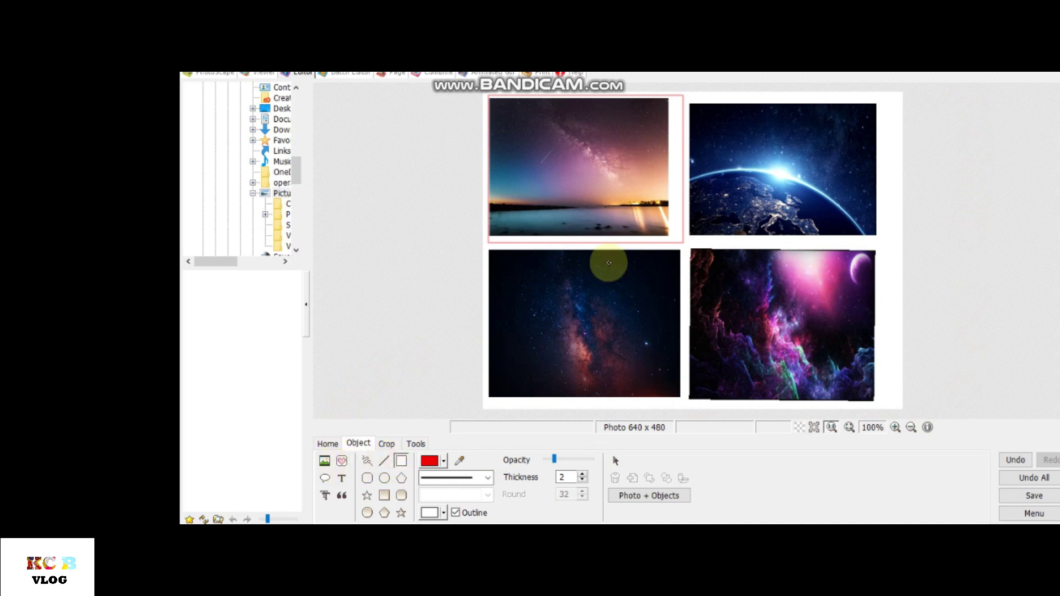
pyautogui.moveTo(693, 95); pyautogui.dragTo(889, 246)
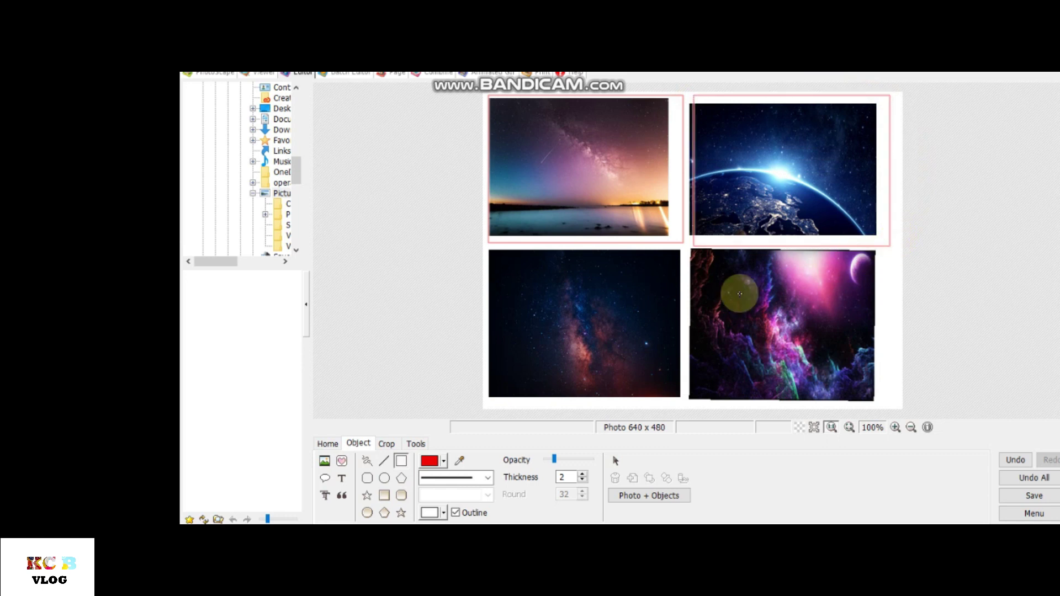
pyautogui.click(443, 461)
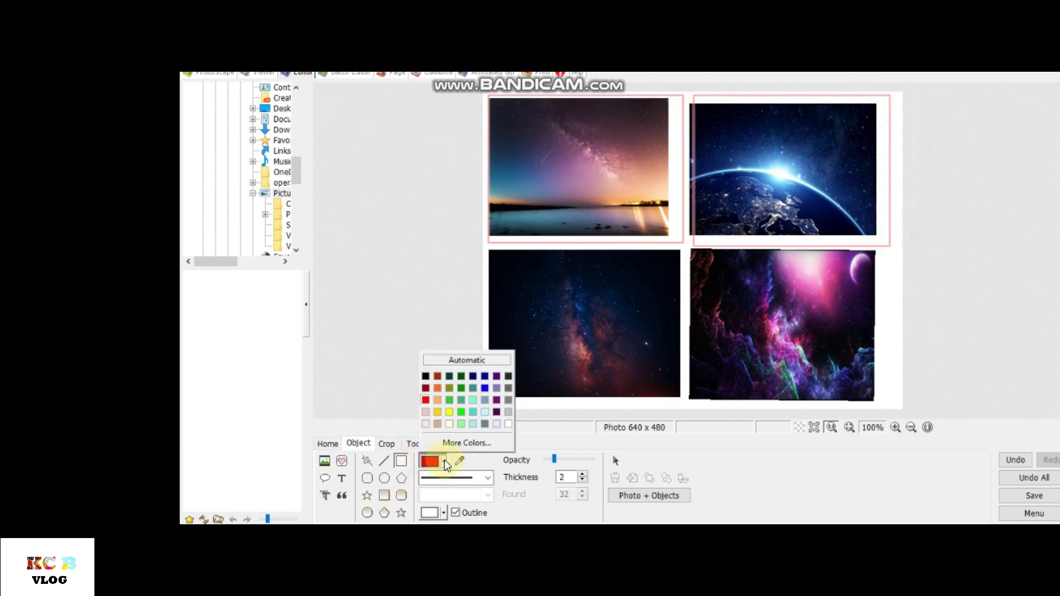
pyautogui.click(442, 415)
pyautogui.moveTo(485, 246); pyautogui.dragTo(689, 405)
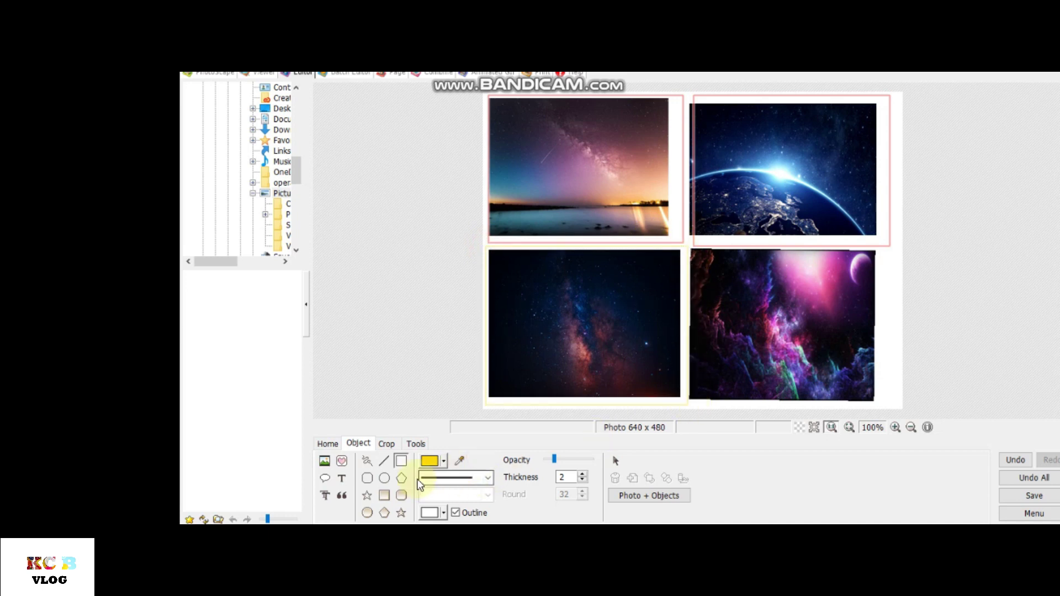
# - Frame the lower-right photo with a dark purple rectangle and start a text caption
pyautogui.click(443, 462)
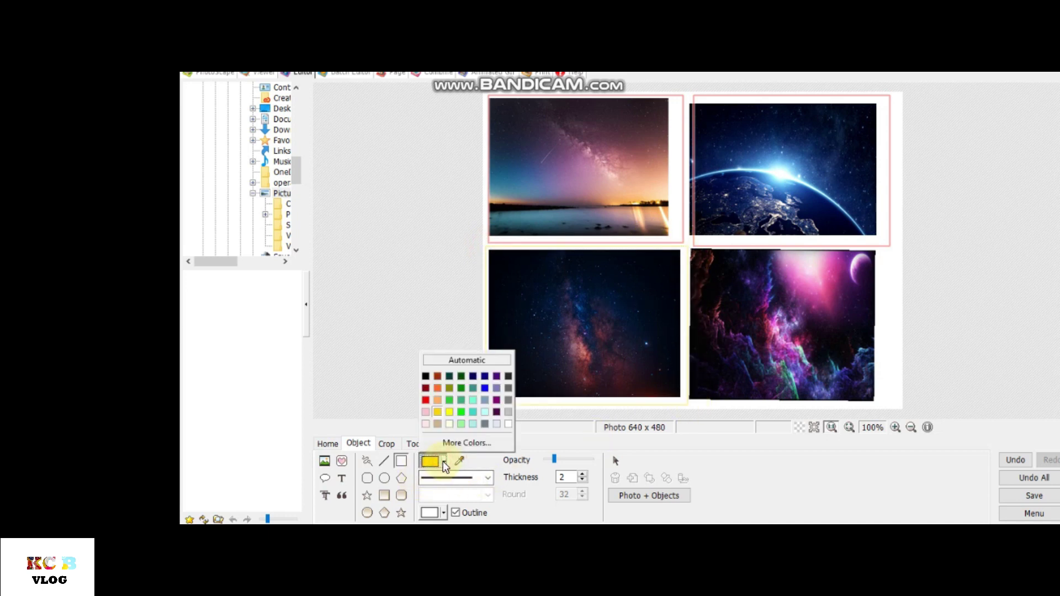
pyautogui.click(498, 411)
pyautogui.moveTo(690, 246); pyautogui.dragTo(894, 407)
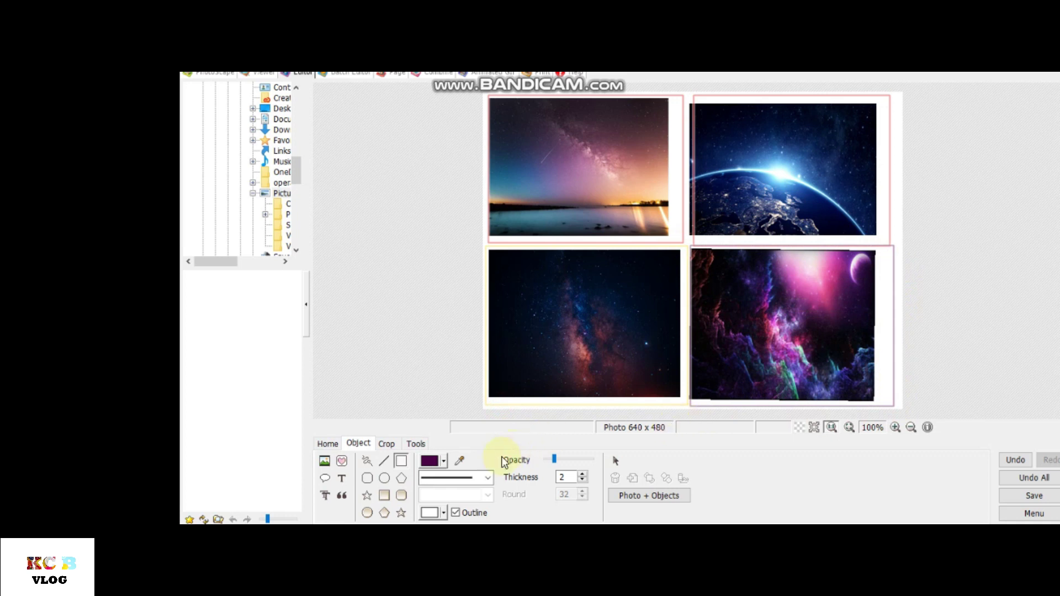
pyautogui.click(343, 478)
# - Replace the placeholder caption with 'Simple Collage', adding an outline and drop shadow
pyautogui.moveTo(281, 190); pyautogui.dragTo(198, 182)
pyautogui.press('BackSpace')
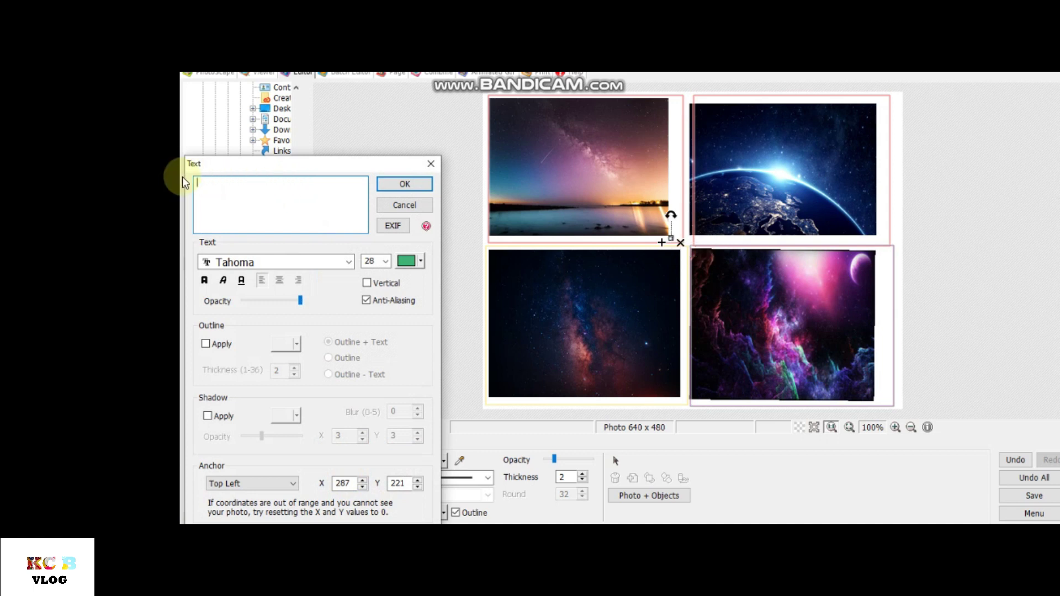
pyautogui.write('Simple Collage')
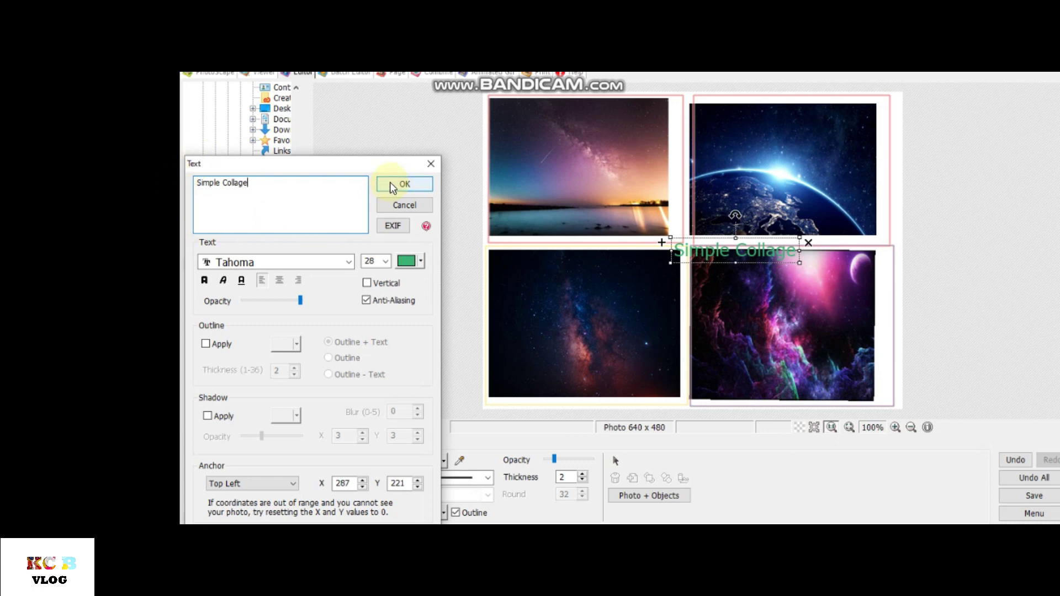
pyautogui.click(205, 345)
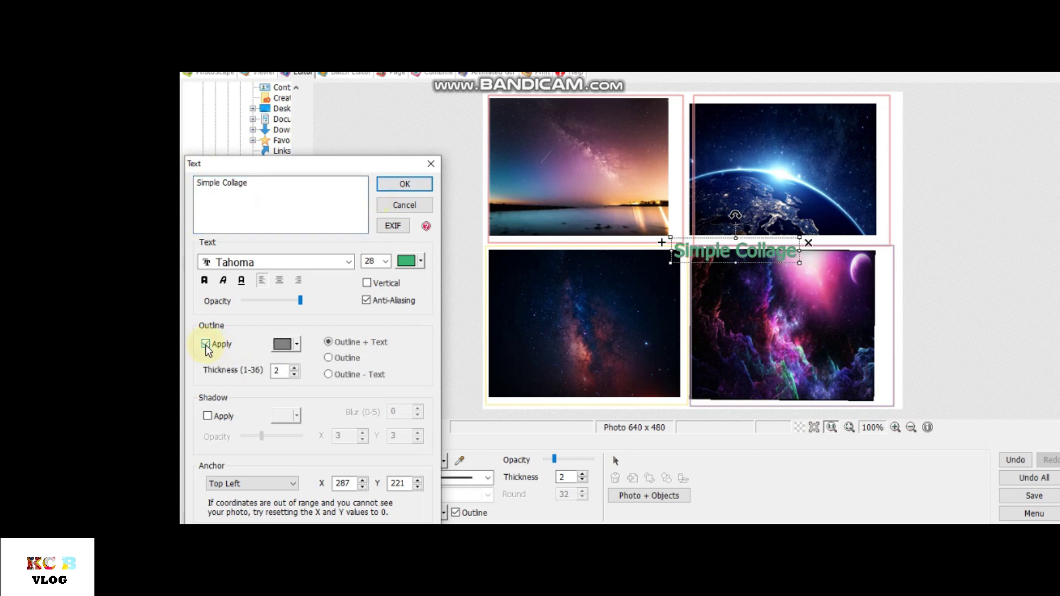
pyautogui.click(208, 416)
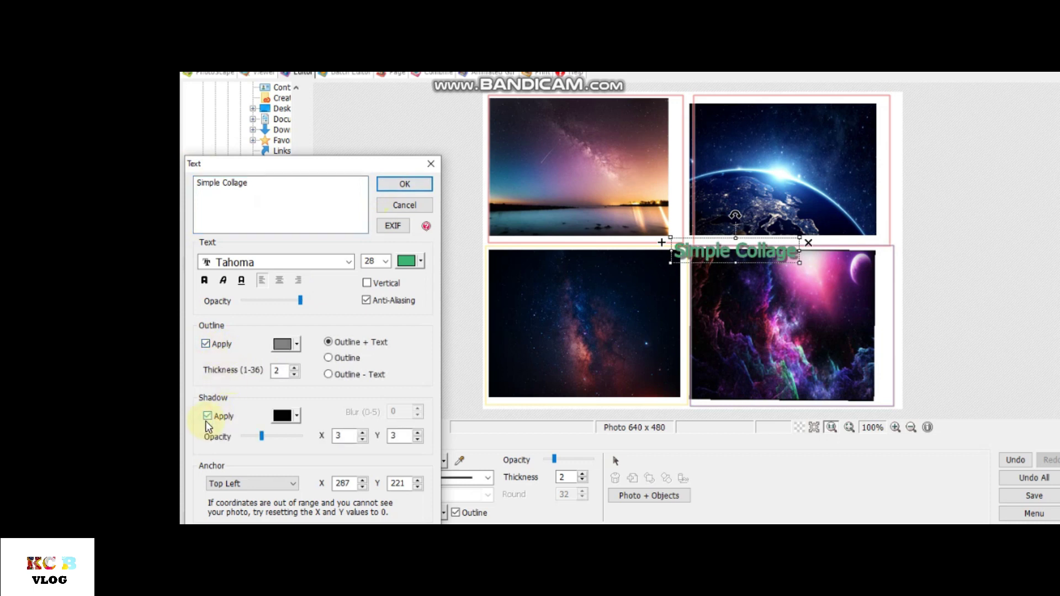
pyautogui.click(387, 184)
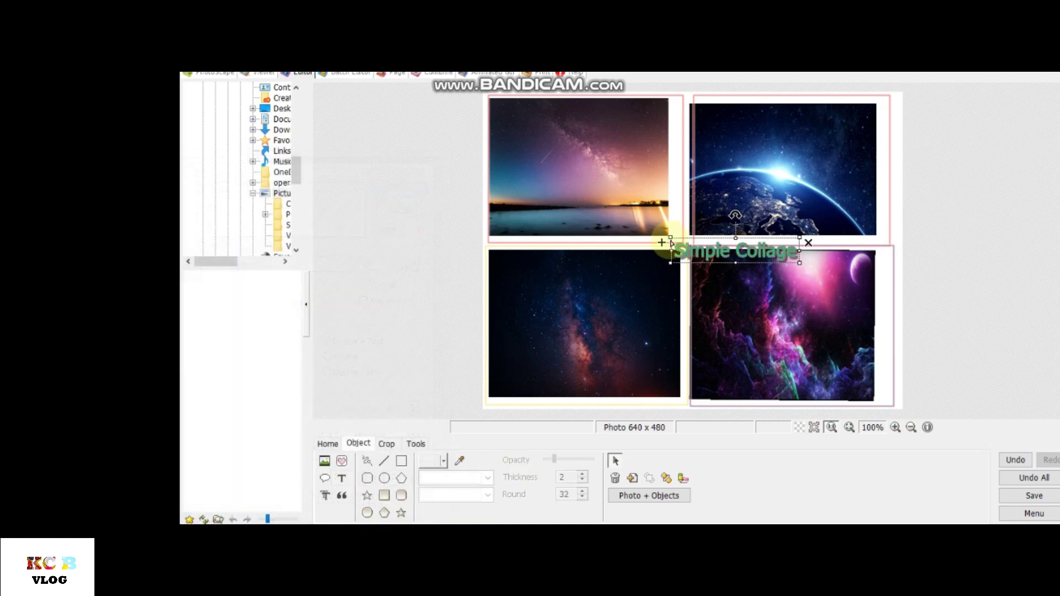
# - Enlarge the caption, centre it between the photos, and open the top-left frame's properties
pyautogui.moveTo(670, 250); pyautogui.dragTo(593, 257)
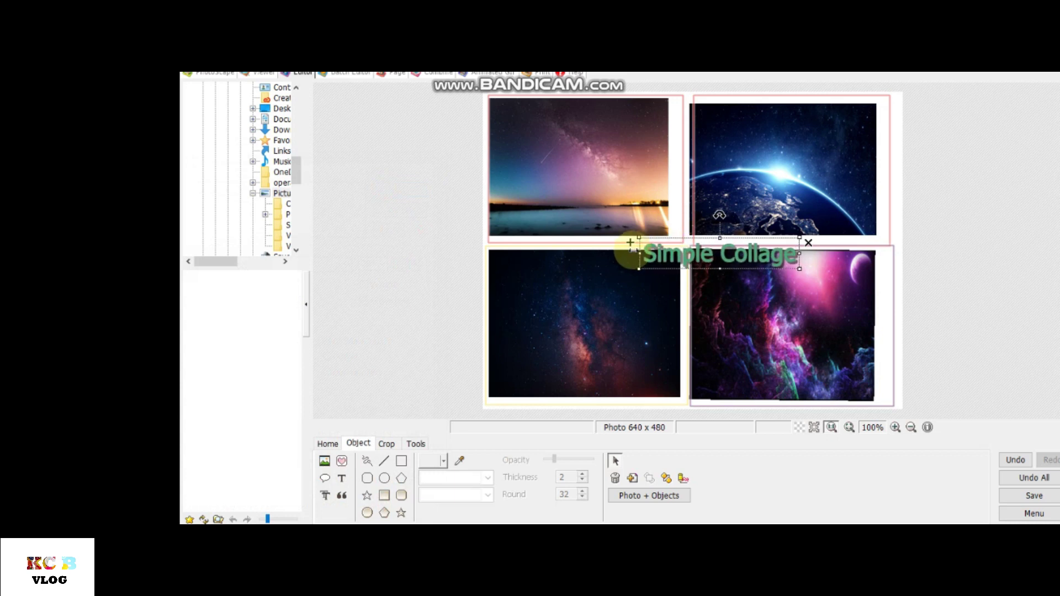
pyautogui.moveTo(684, 250); pyautogui.dragTo(675, 227)
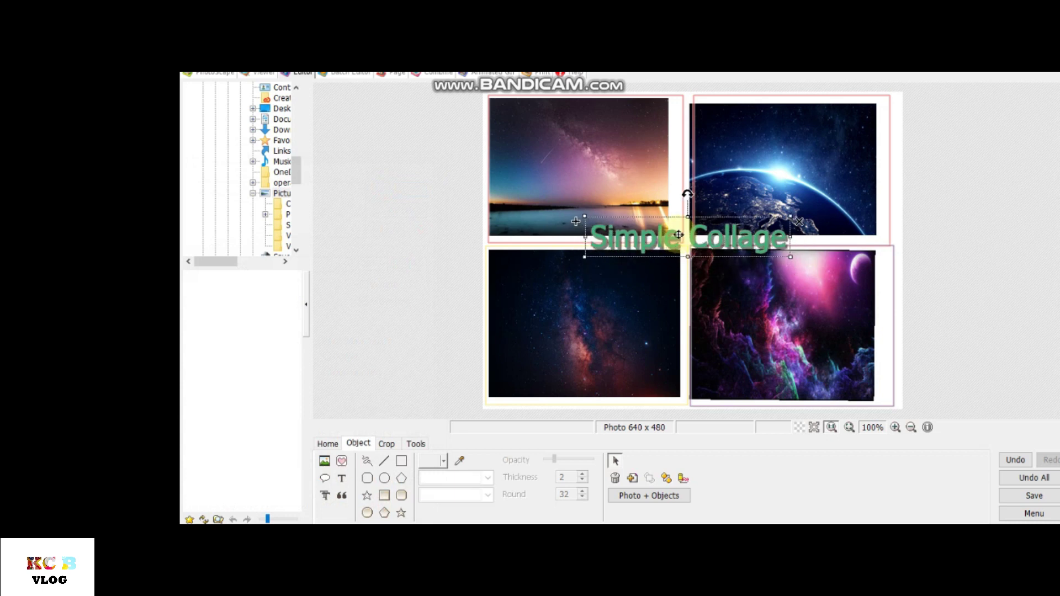
pyautogui.doubleClick(679, 241)
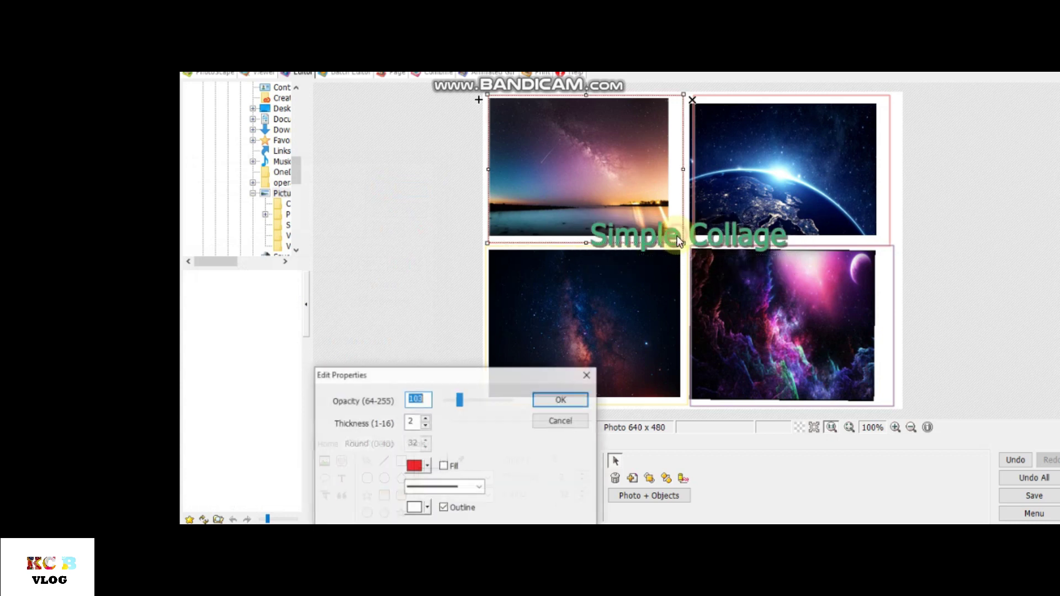
# - Thicken the yellow lower-left frame and the red top-left frame by two steps each
pyautogui.click(585, 378)
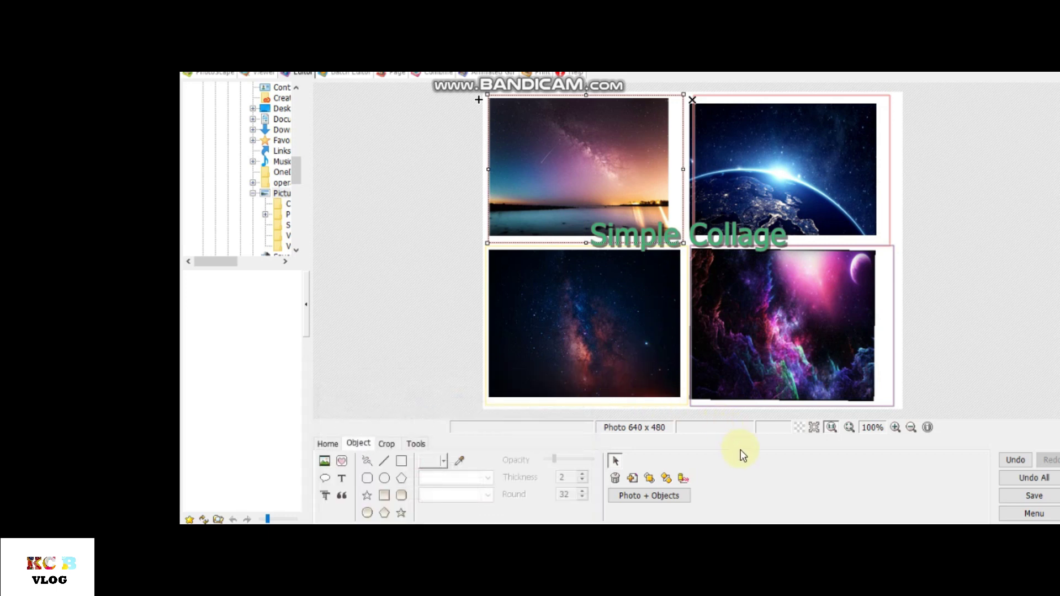
pyautogui.click(653, 339)
pyautogui.doubleClick(611, 405)
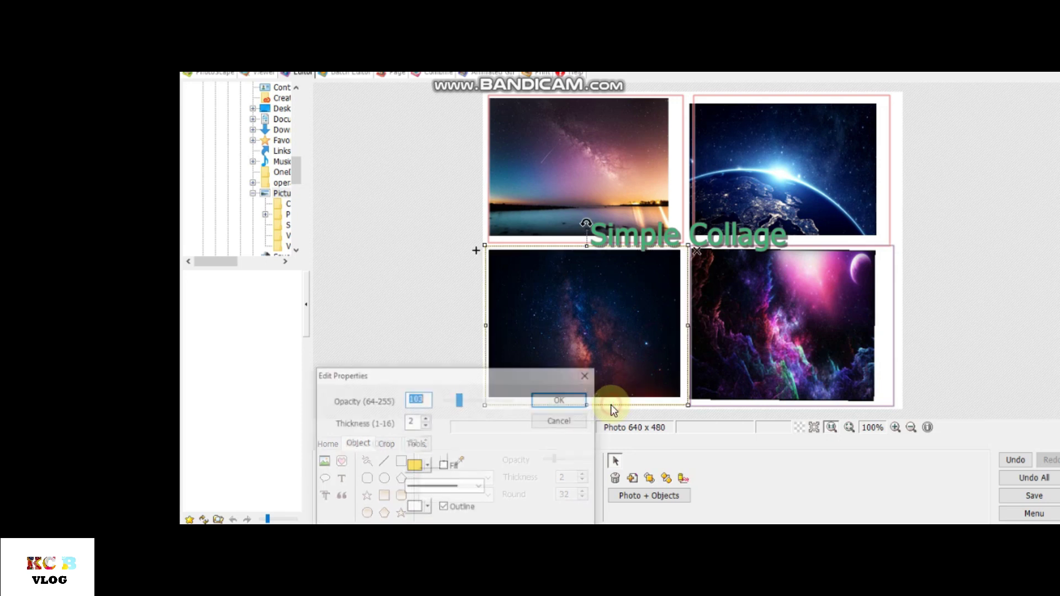
pyautogui.click(480, 487)
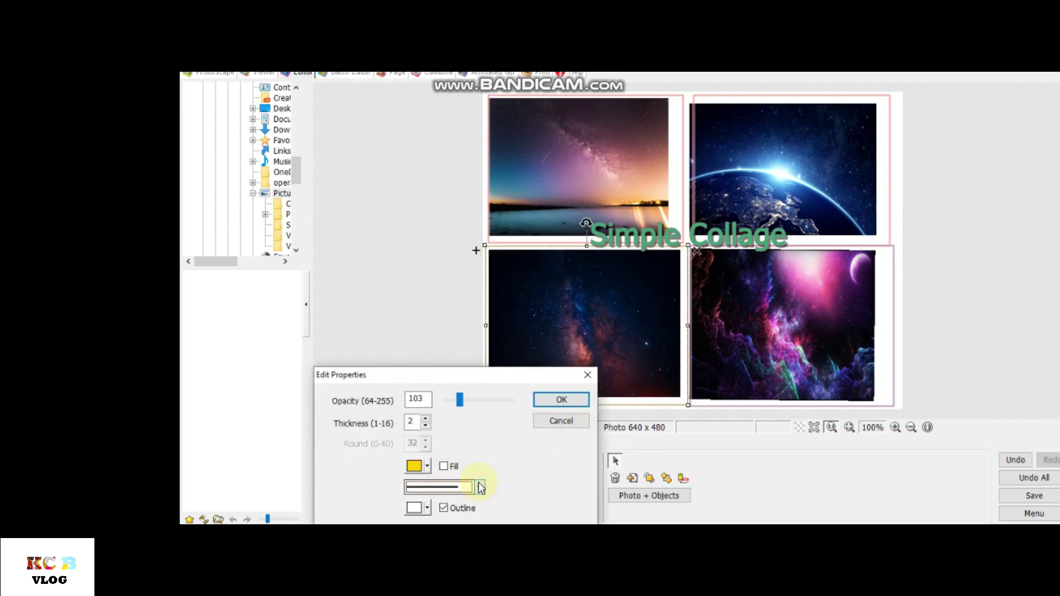
pyautogui.click(426, 419)
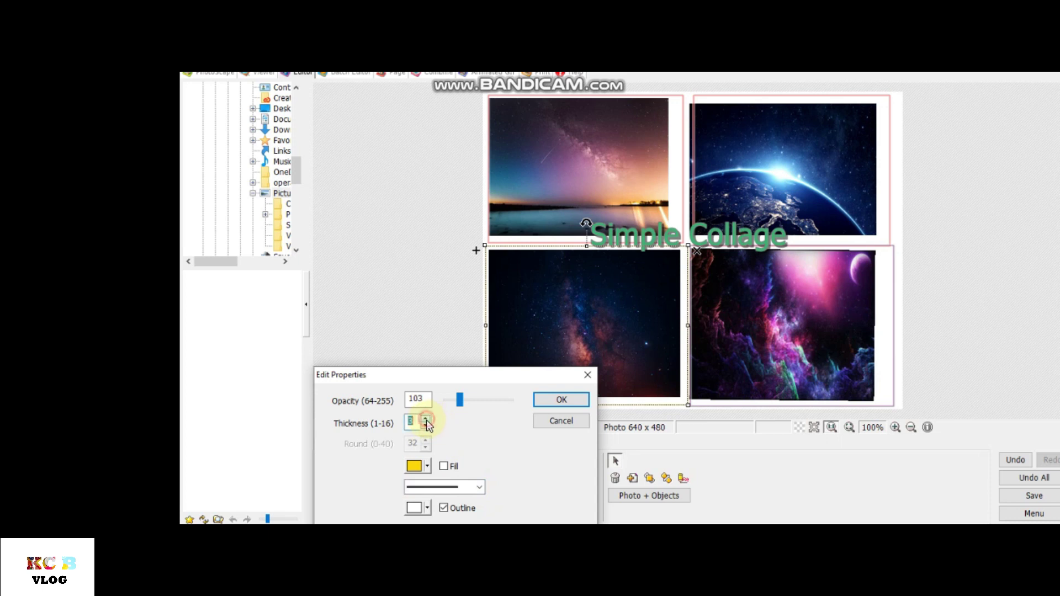
pyautogui.click(426, 419)
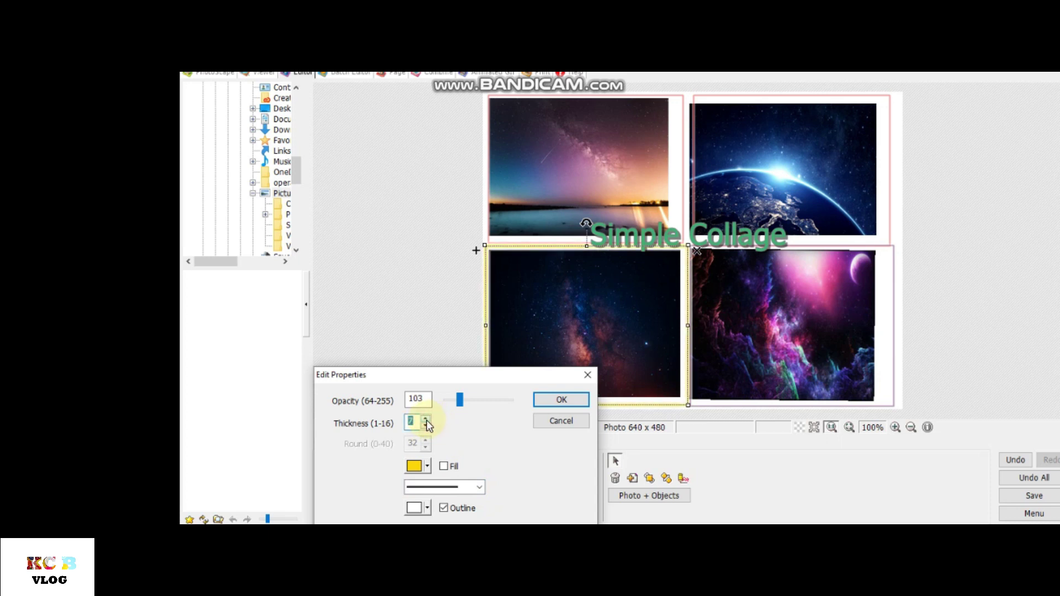
pyautogui.click(534, 400)
pyautogui.click(682, 105)
pyautogui.doubleClick(682, 106)
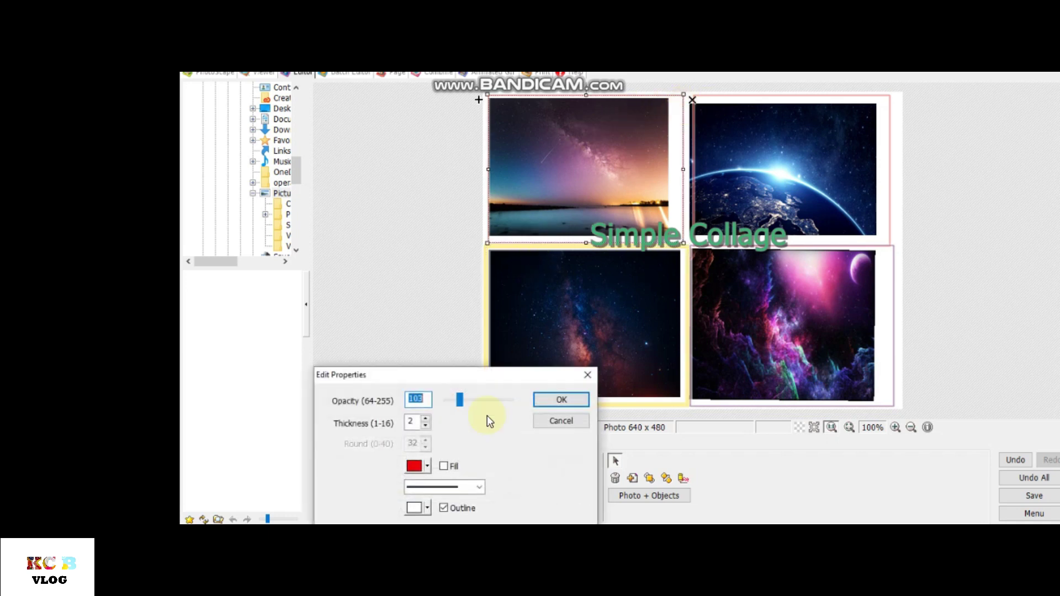
pyautogui.click(428, 418)
pyautogui.click(428, 419)
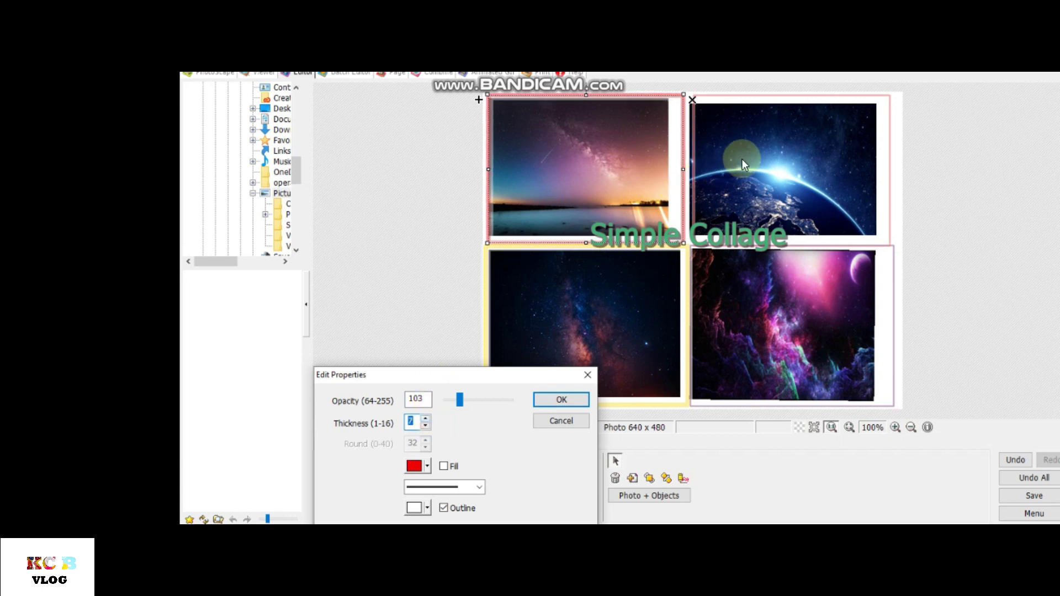
pyautogui.click(561, 400)
# - Thicken the red earth-photo frame two steps and the purple lower-right frame three steps
pyautogui.click(765, 319)
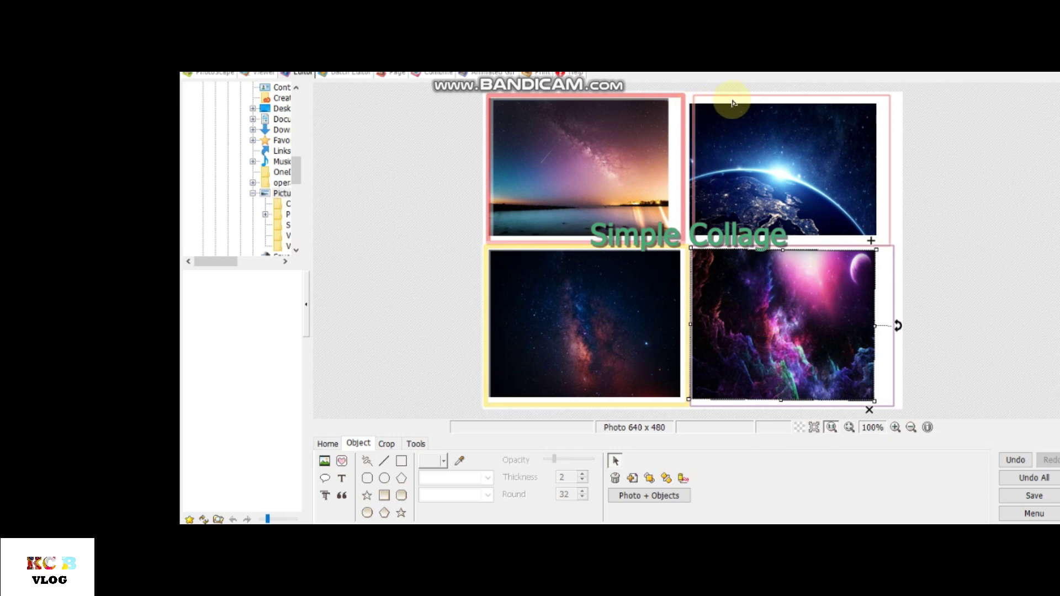
pyautogui.click(698, 108)
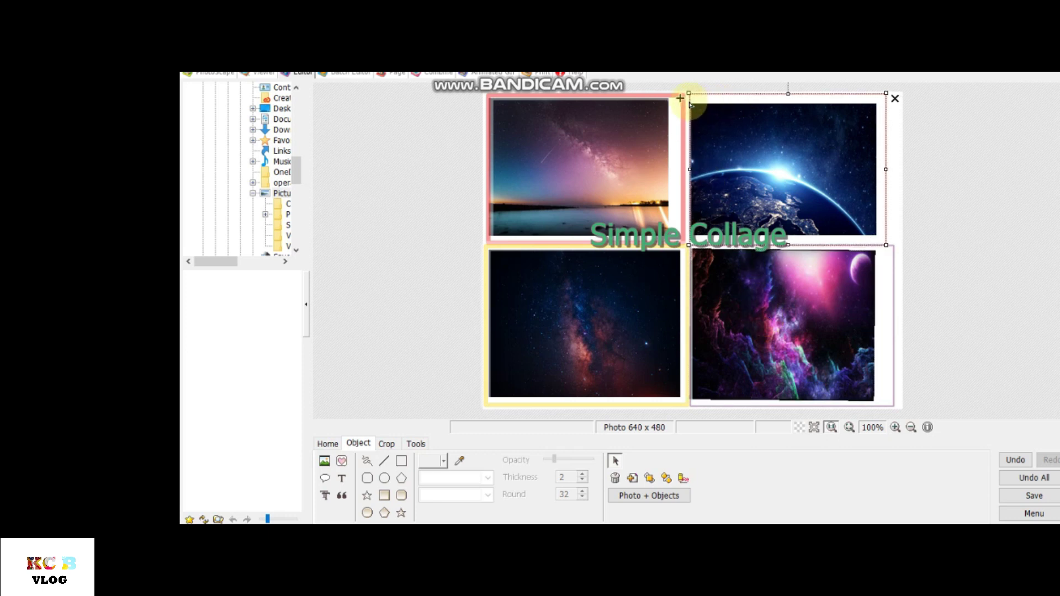
pyautogui.doubleClick(723, 98)
pyautogui.click(425, 418)
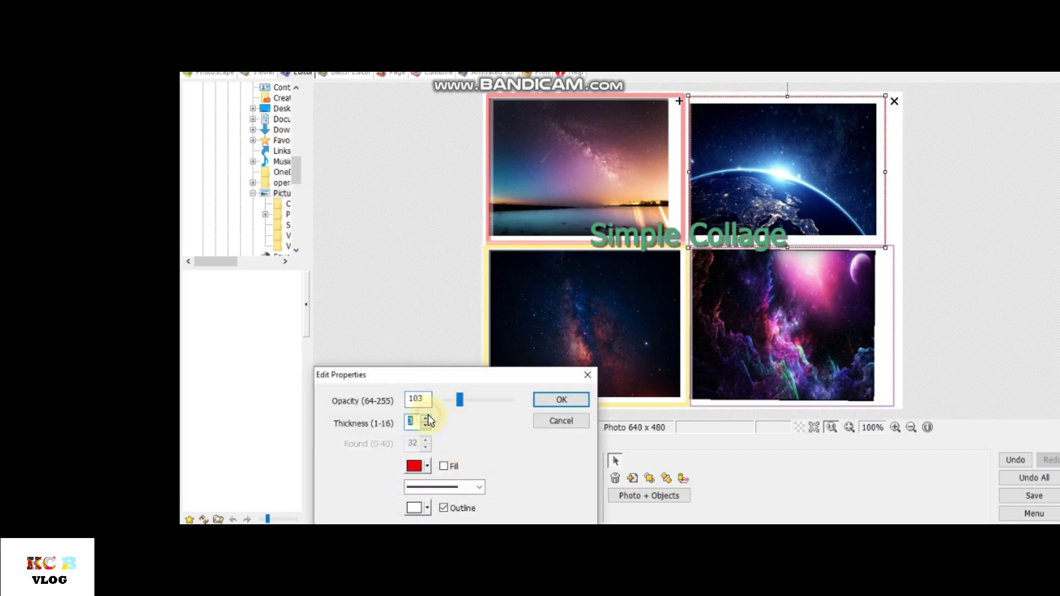
pyautogui.click(425, 418)
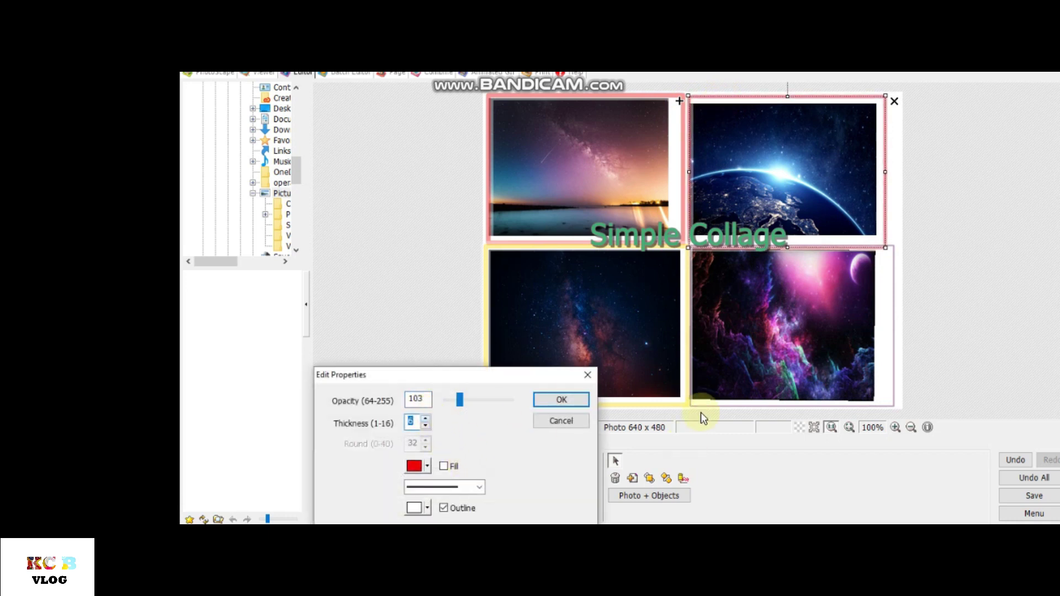
pyautogui.click(555, 401)
pyautogui.doubleClick(707, 406)
pyautogui.click(425, 418)
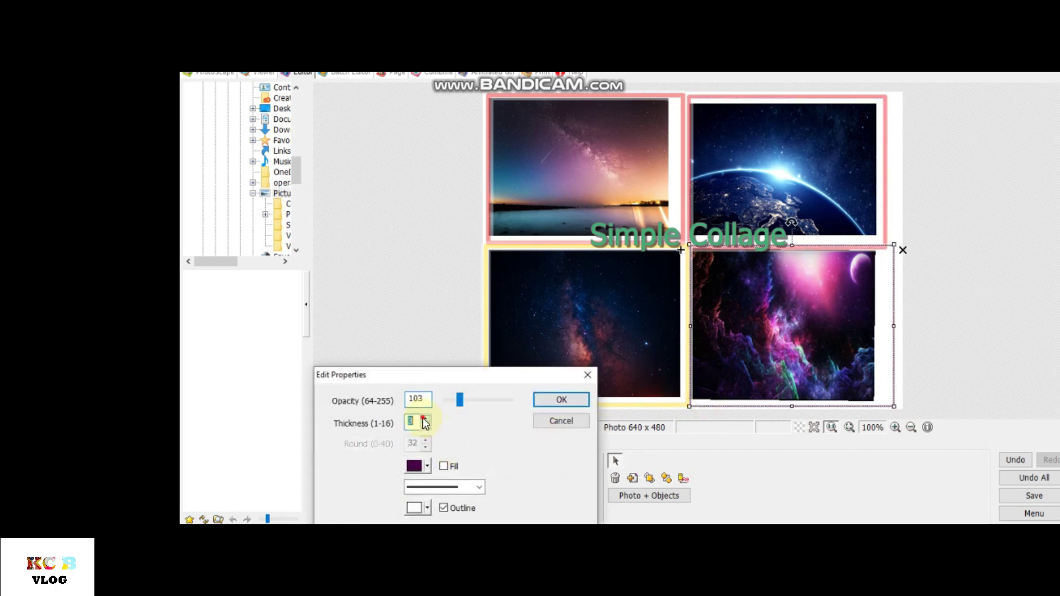
pyautogui.click(425, 418)
pyautogui.click(425, 418)
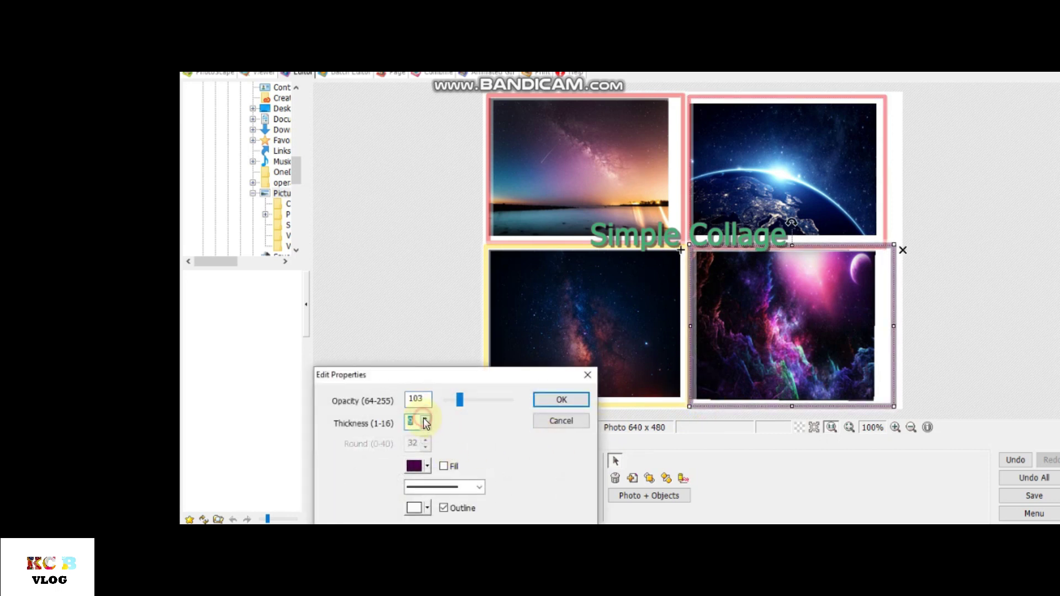
pyautogui.click(562, 400)
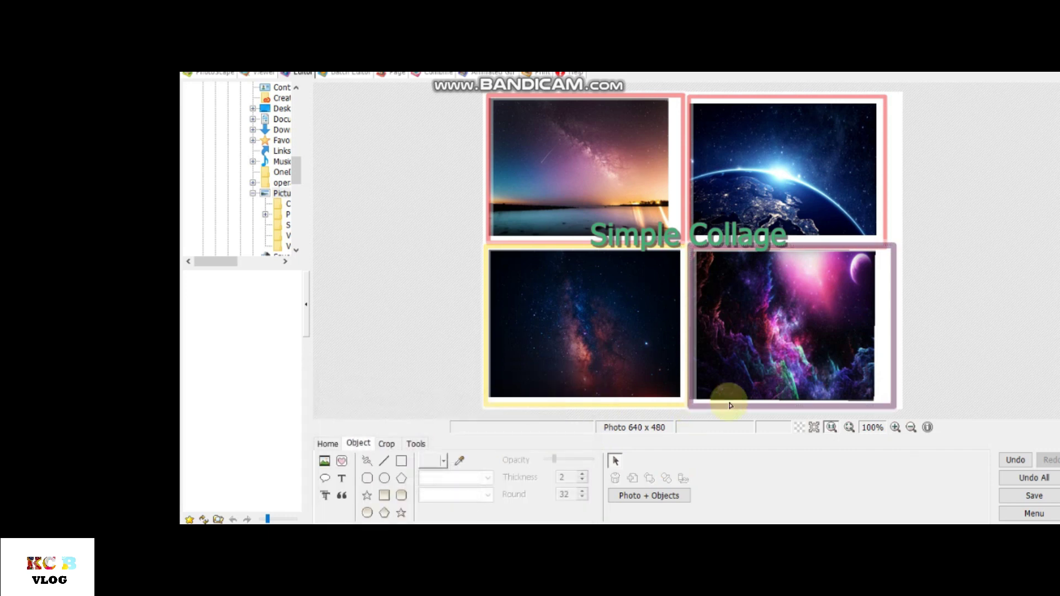
# - Widen the lower-right photo slightly to the right and save the finished collage
pyautogui.click(787, 389)
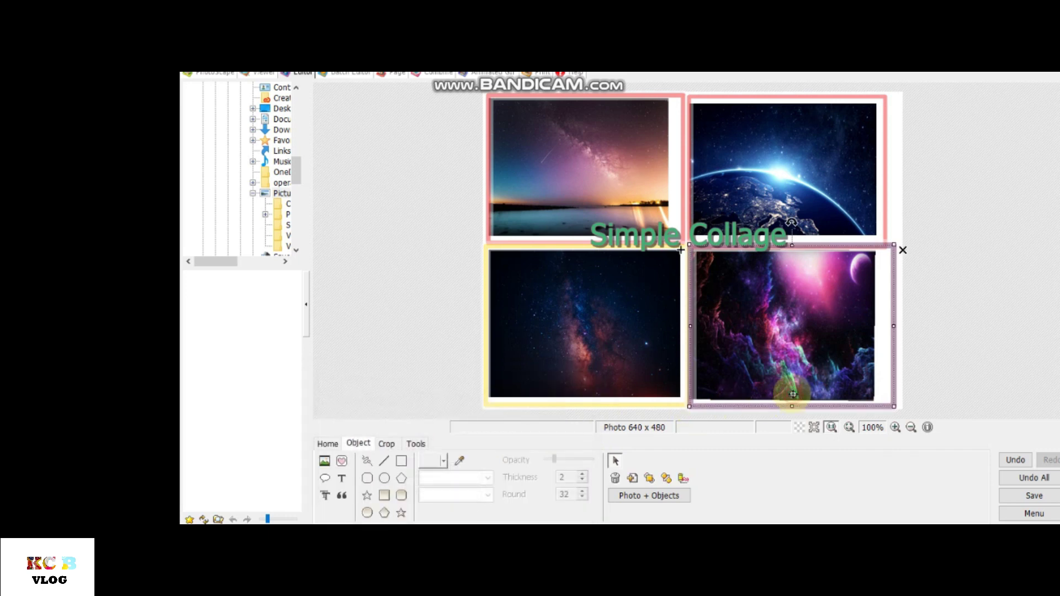
pyautogui.click(859, 333)
pyautogui.moveTo(875, 326); pyautogui.dragTo(888, 326)
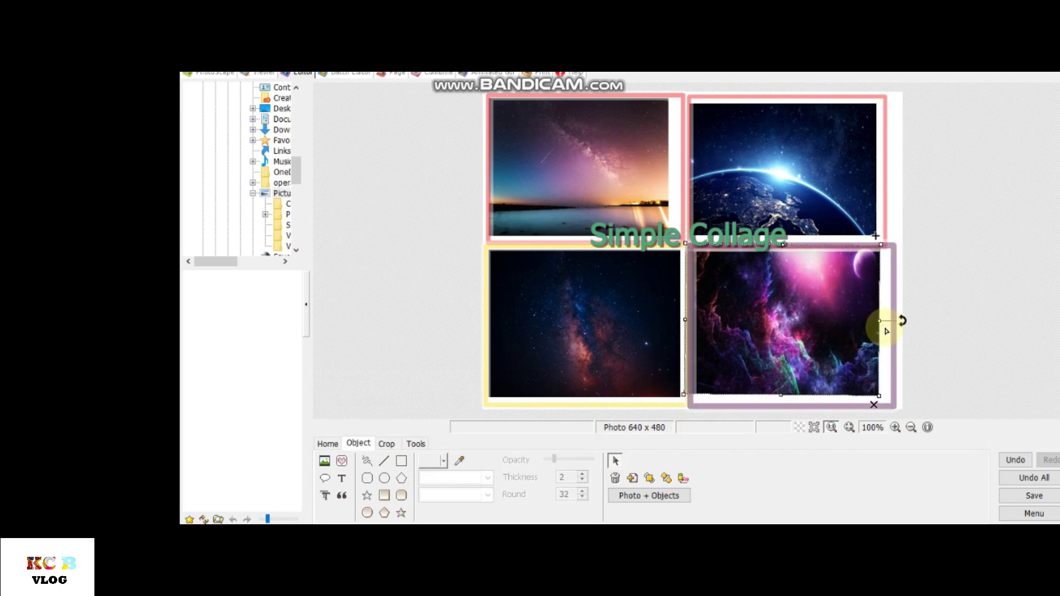
pyautogui.doubleClick(832, 327)
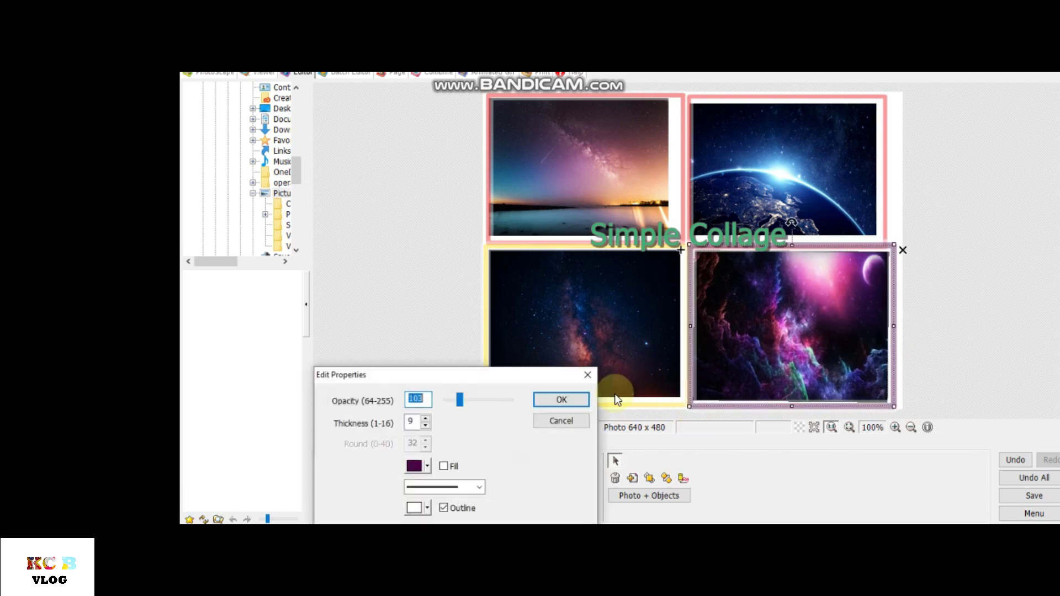
pyautogui.click(563, 398)
pyautogui.click(1007, 505)
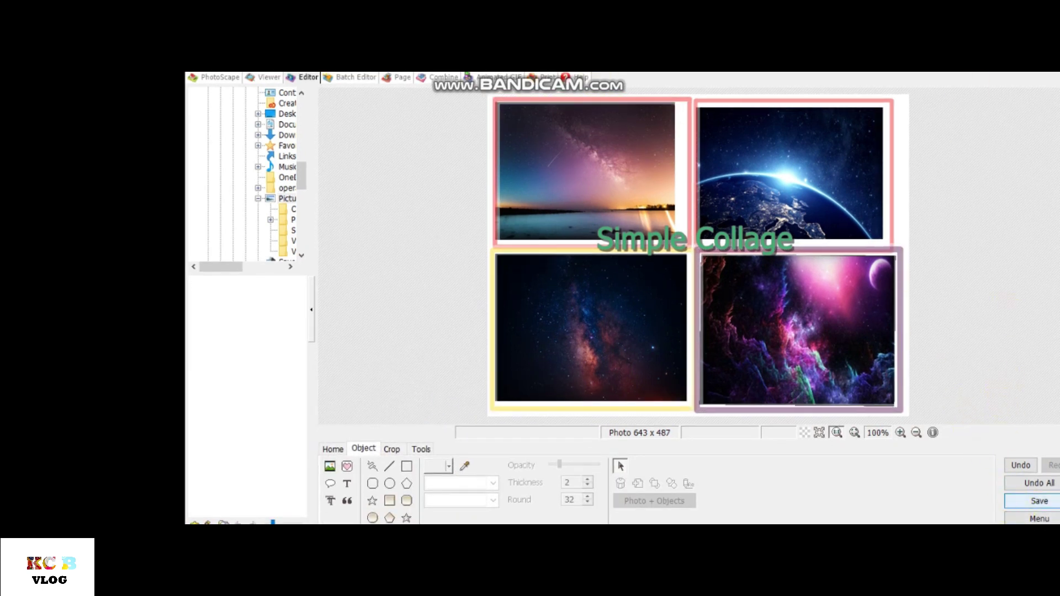
# - Use Save As to store the PhotoScape collage on the Desktop as gal2.jpg
pyautogui.click(1022, 519)
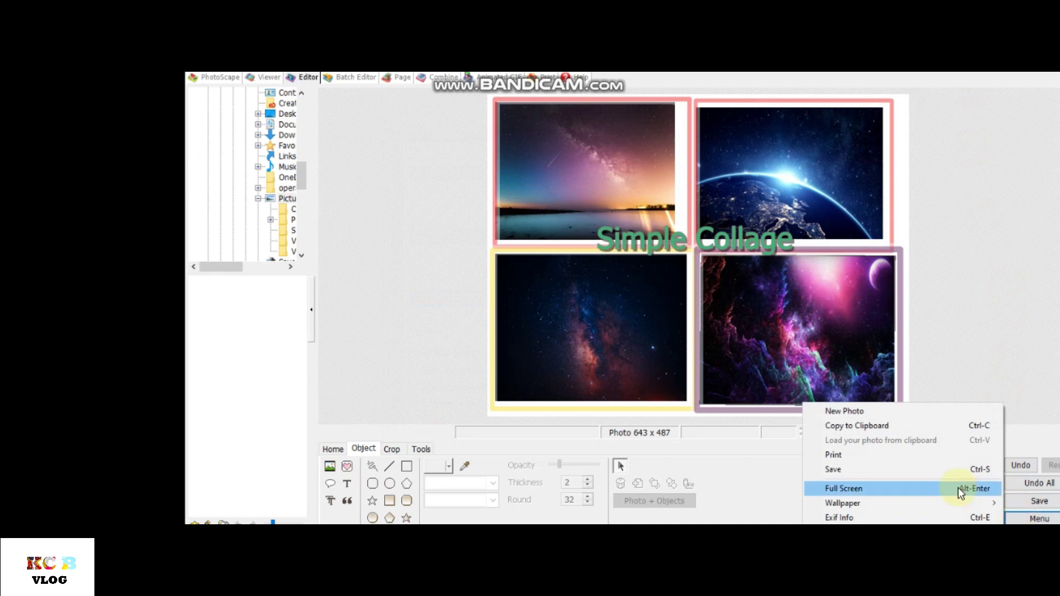
pyautogui.click(945, 469)
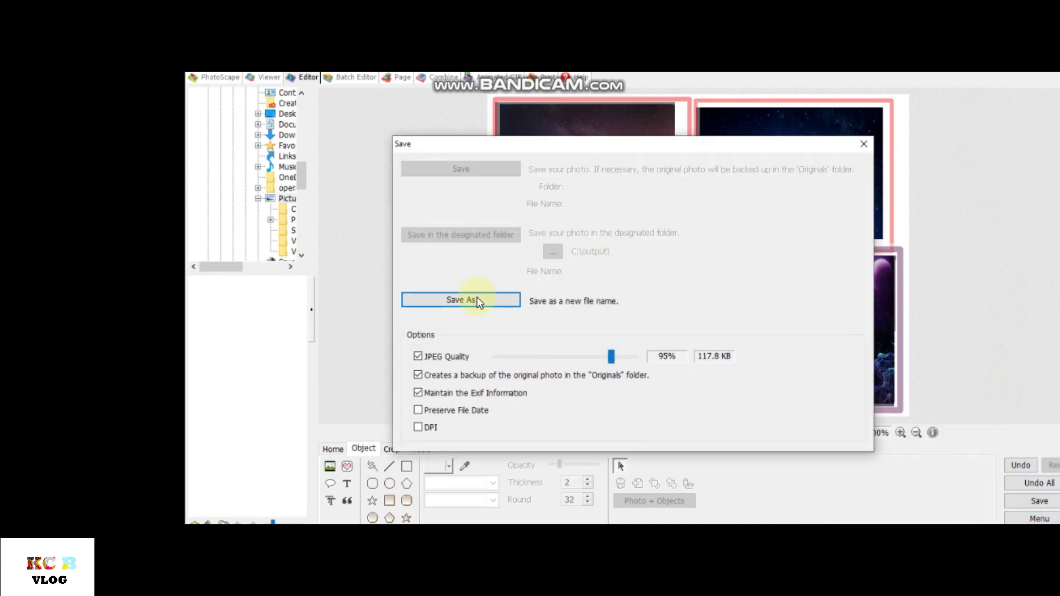
pyautogui.click(478, 302)
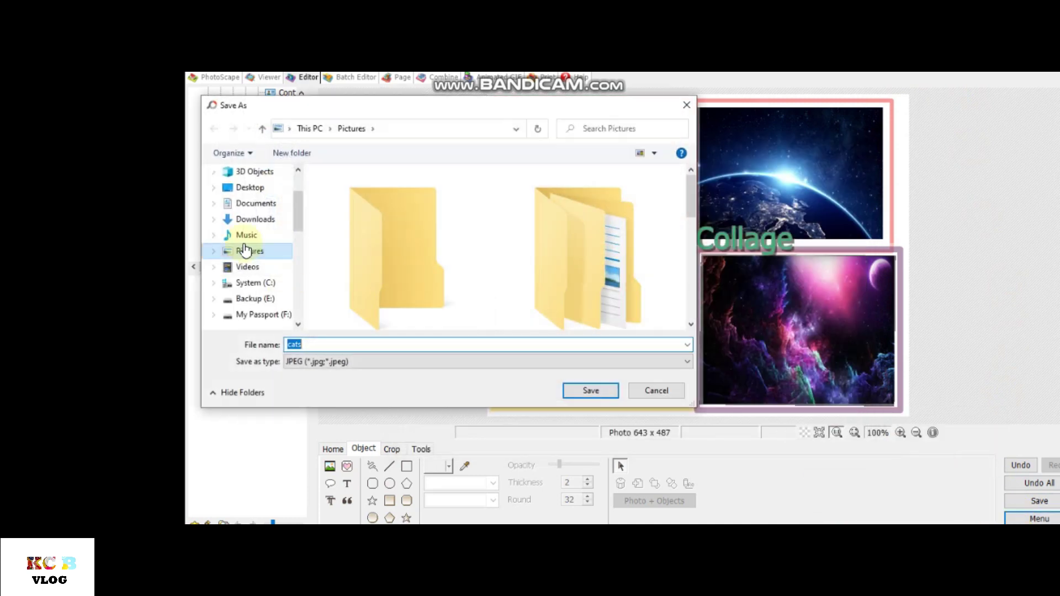
pyautogui.click(246, 188)
pyautogui.doubleClick(327, 345)
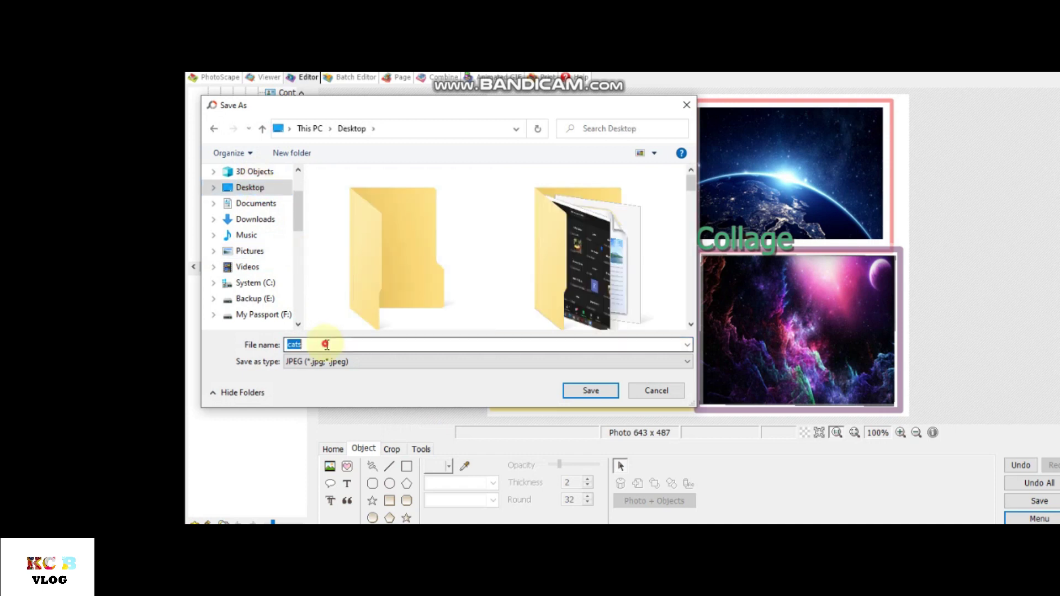
pyautogui.write('gal')
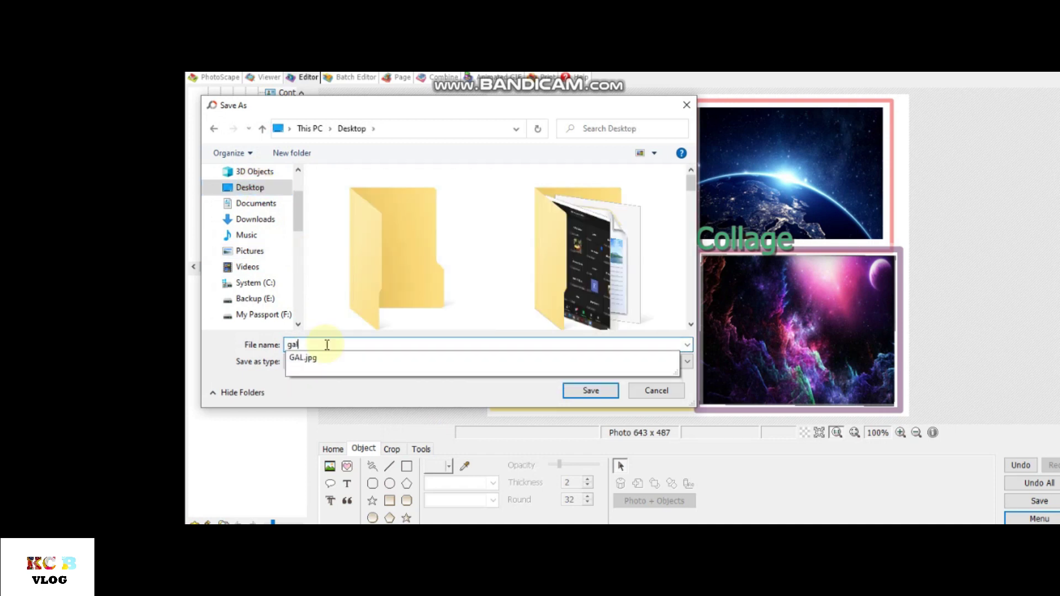
pyautogui.write('2')
pyautogui.press('Return')
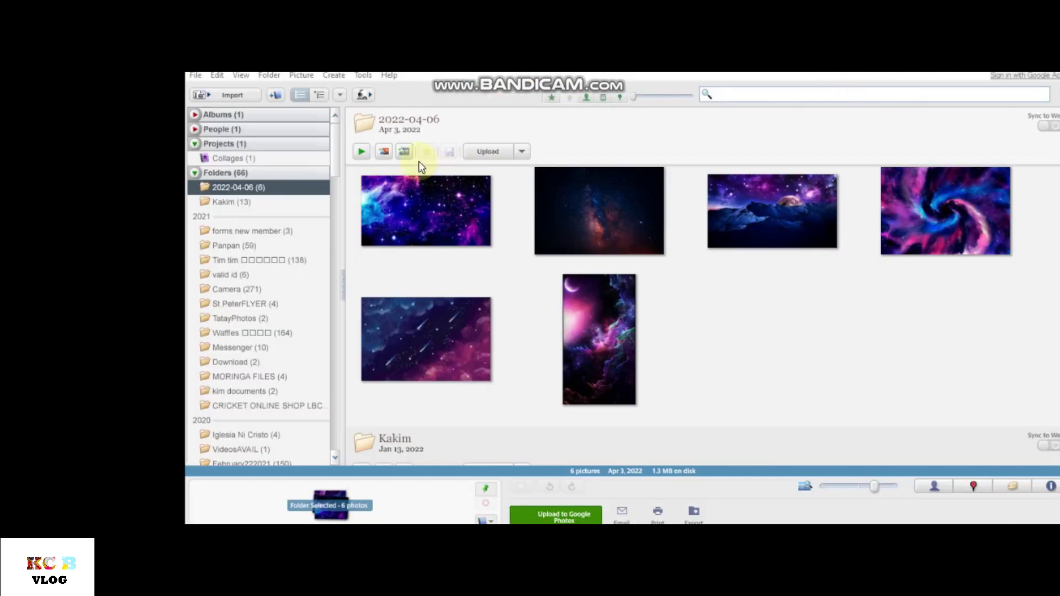
# - Start a Picture Pile collage of the 2022-04-06 photos and spread the pictures across the page
pyautogui.click(386, 156)
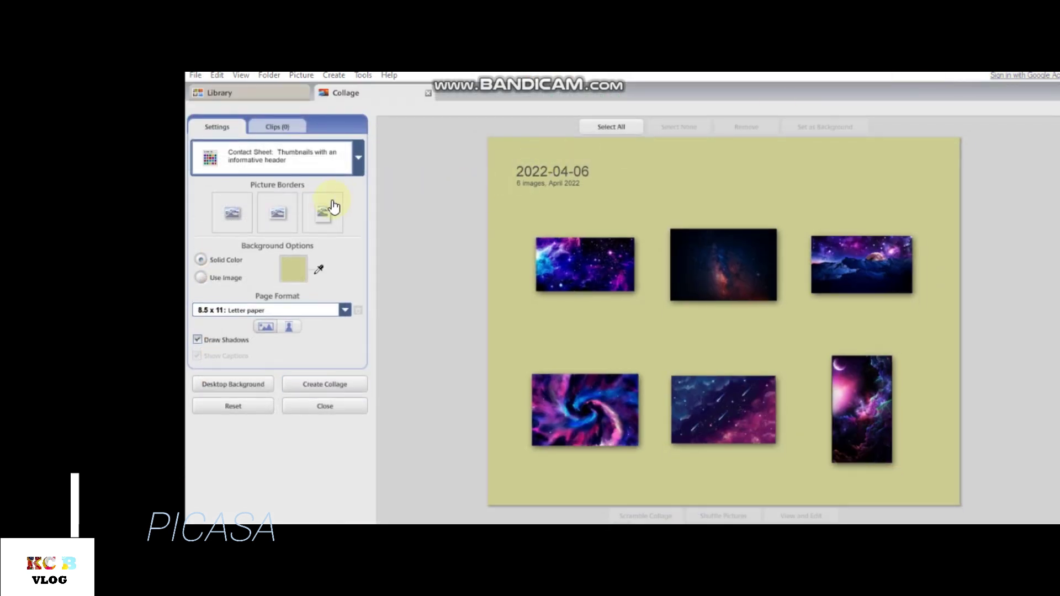
pyautogui.click(255, 163)
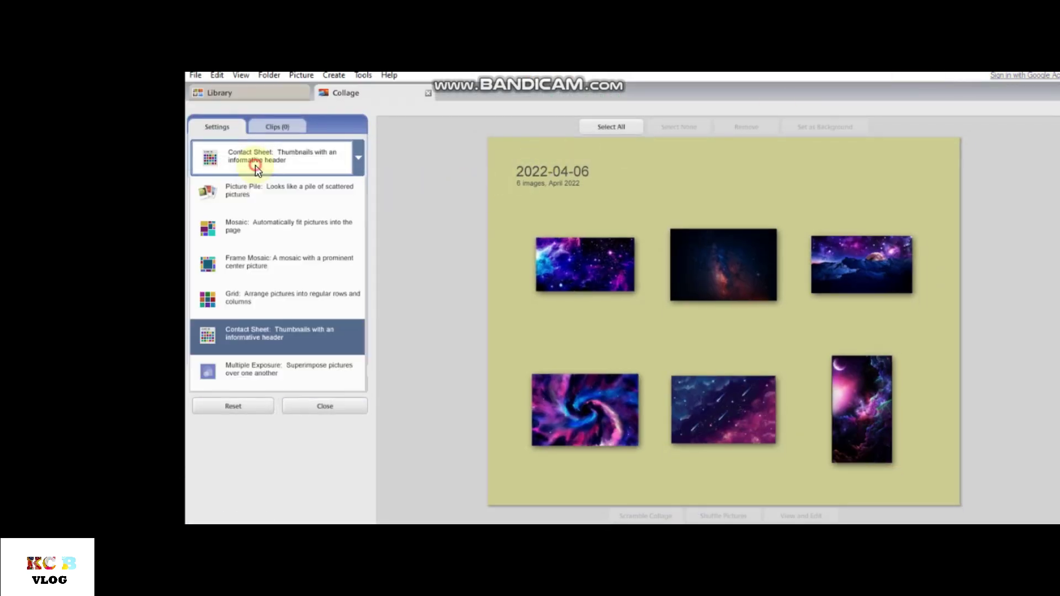
pyautogui.click(260, 197)
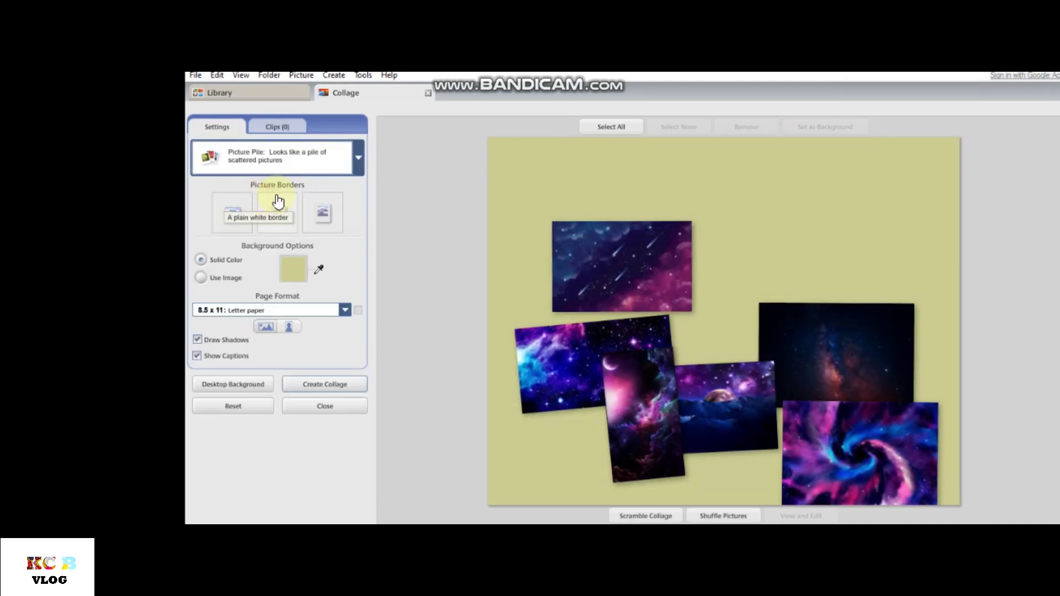
pyautogui.moveTo(634, 260); pyautogui.dragTo(626, 198)
pyautogui.moveTo(875, 345); pyautogui.dragTo(879, 209)
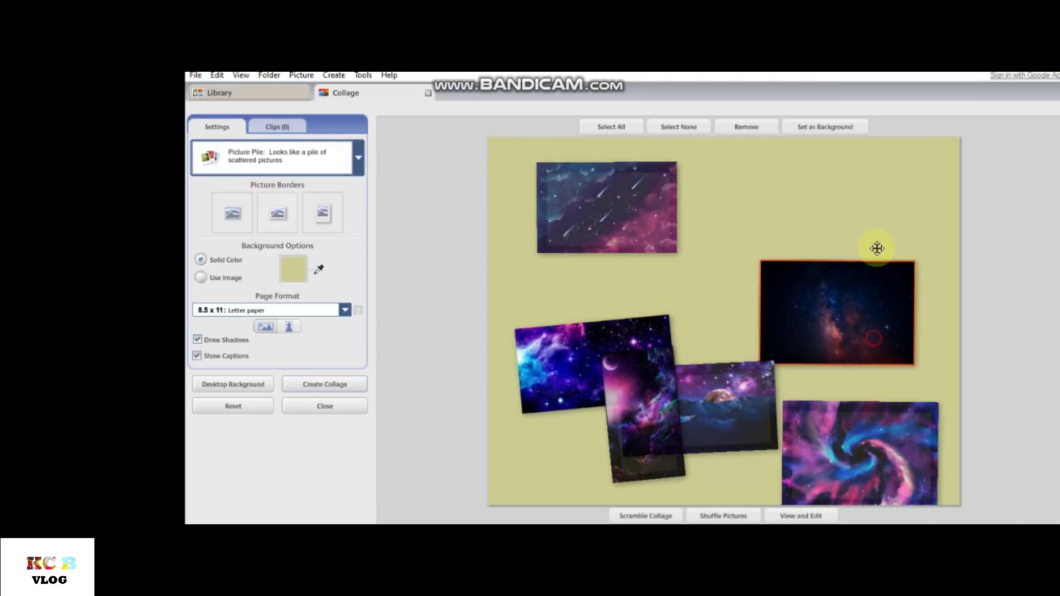
pyautogui.moveTo(878, 439); pyautogui.dragTo(869, 340)
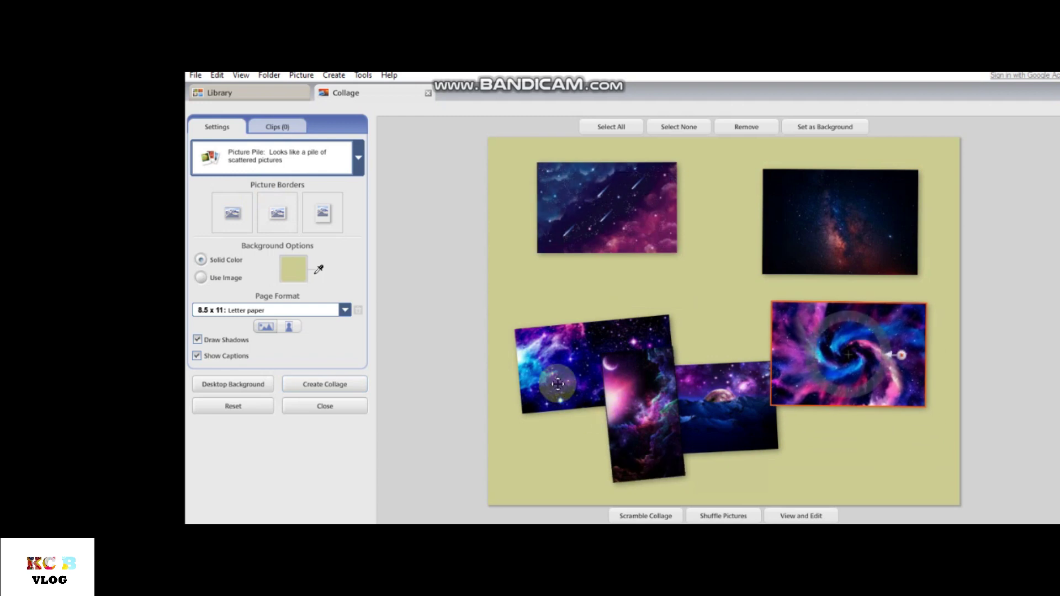
pyautogui.moveTo(552, 383); pyautogui.dragTo(546, 338)
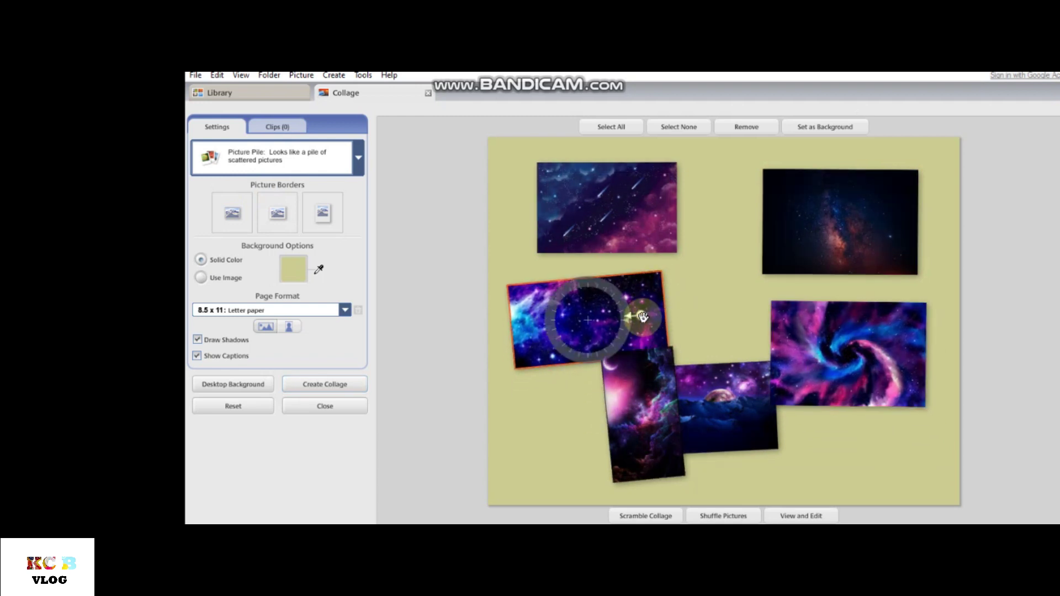
pyautogui.moveTo(649, 417)
pyautogui.mouseDown()
pyautogui.moveTo(608, 443)
pyautogui.moveTo(775, 493)
pyautogui.mouseUp()
# - Set the collage background to solid white
pyautogui.click(590, 452)
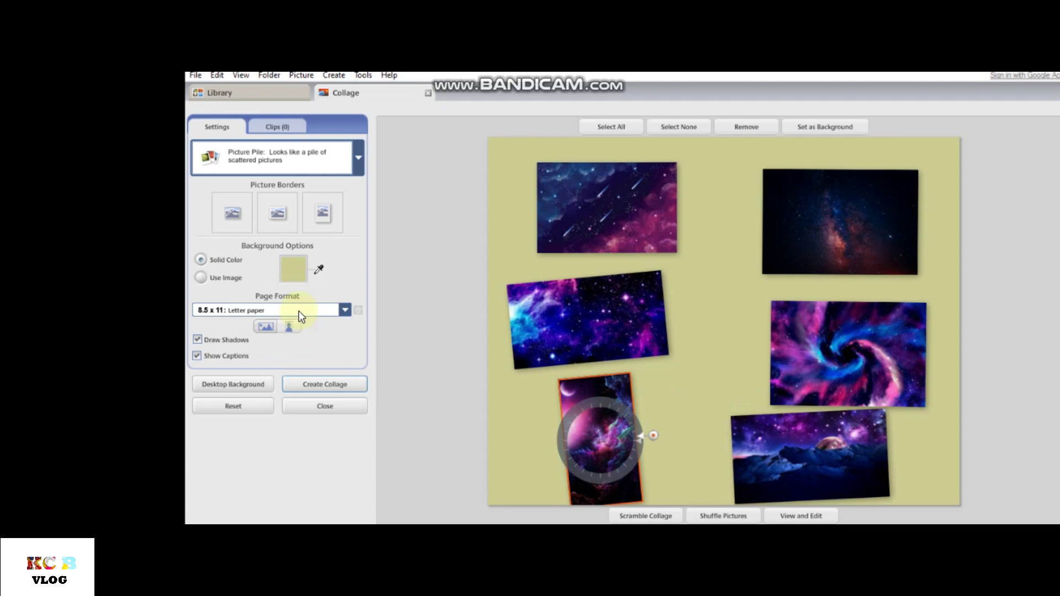
pyautogui.click(291, 268)
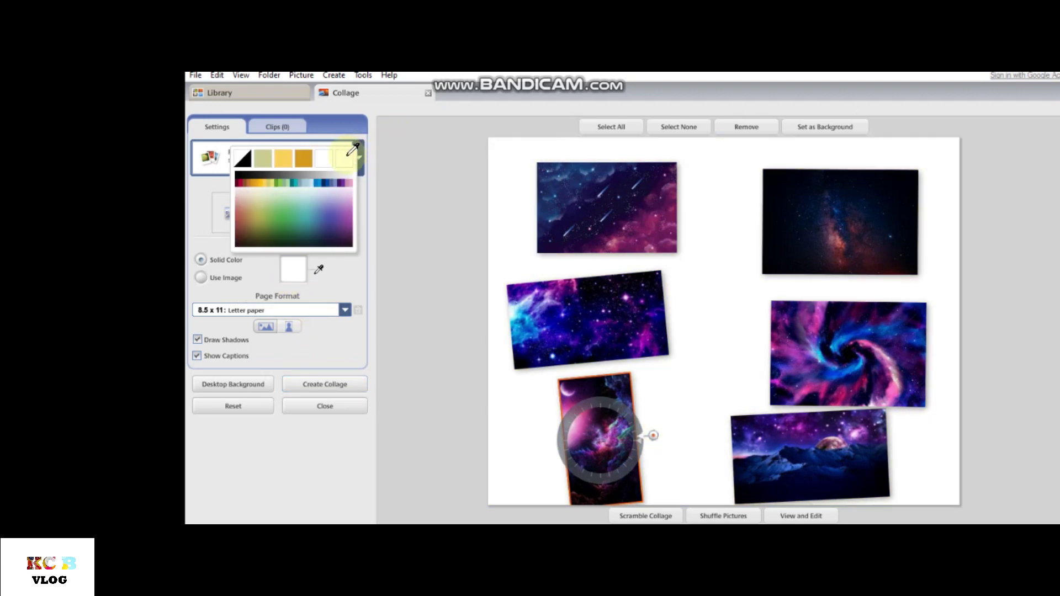
pyautogui.click(344, 158)
pyautogui.click(268, 215)
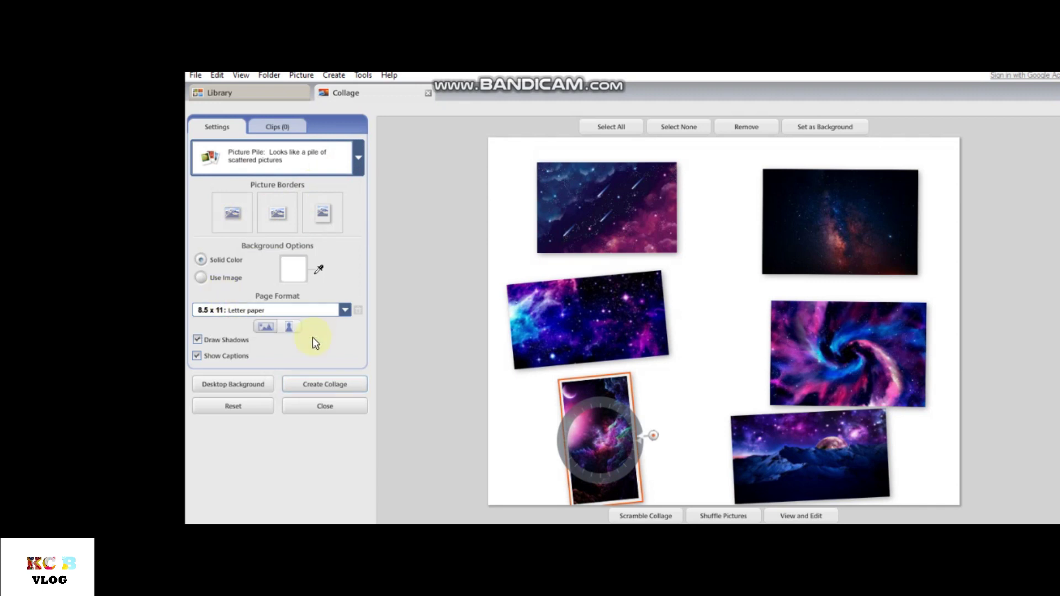
pyautogui.click(309, 159)
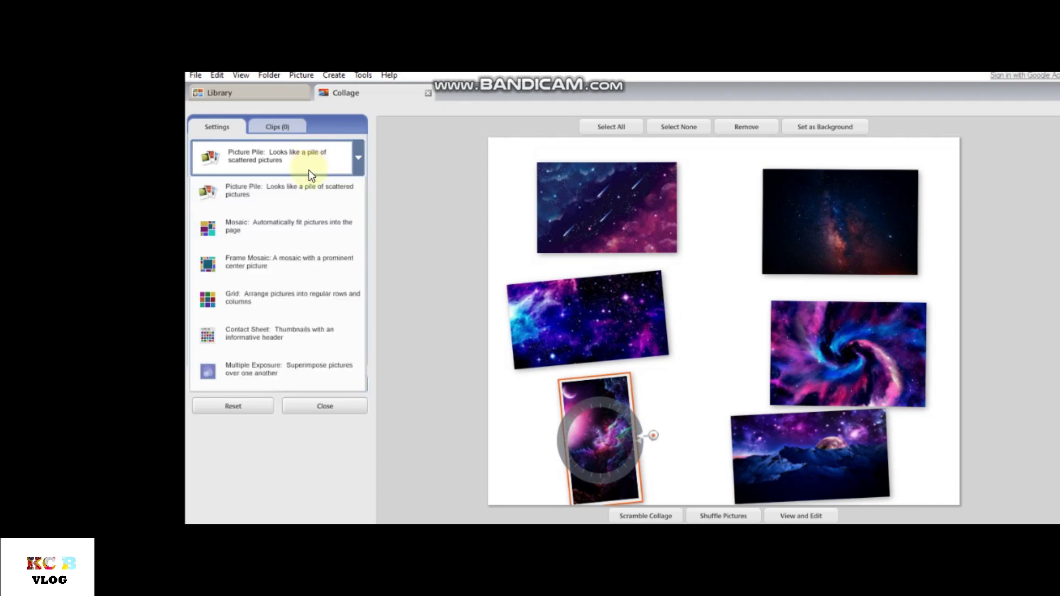
# - Switch the collage to the Grid style with wider spacing and a space image as background
pyautogui.click(291, 252)
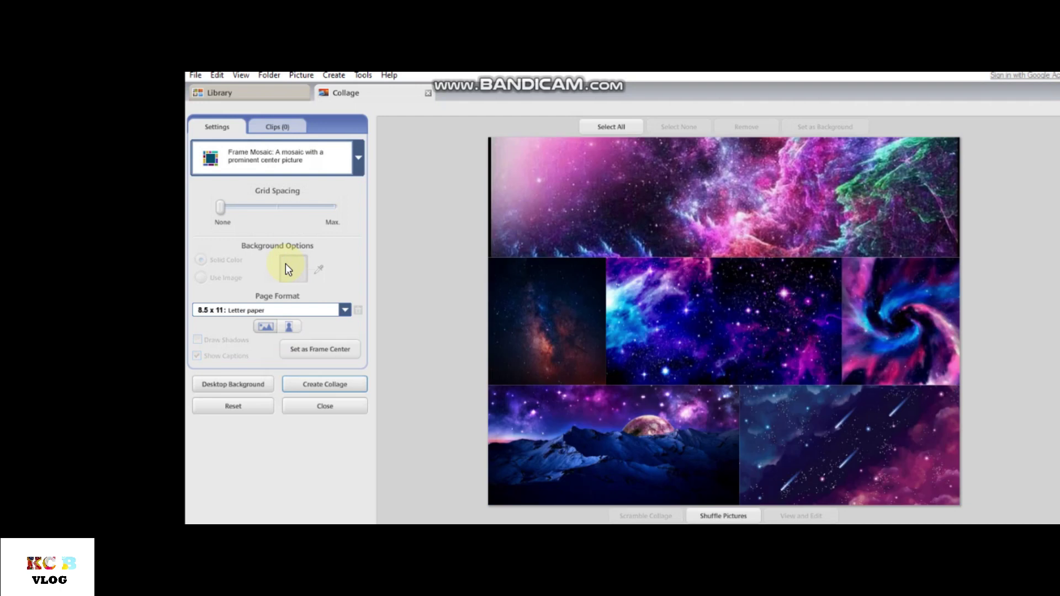
pyautogui.click(313, 166)
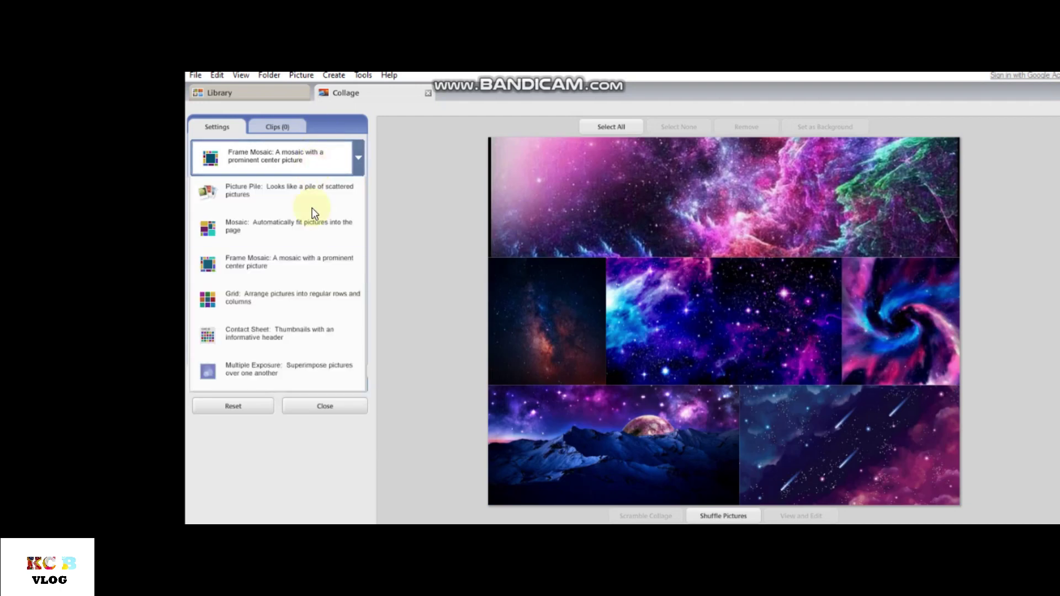
pyautogui.click(299, 303)
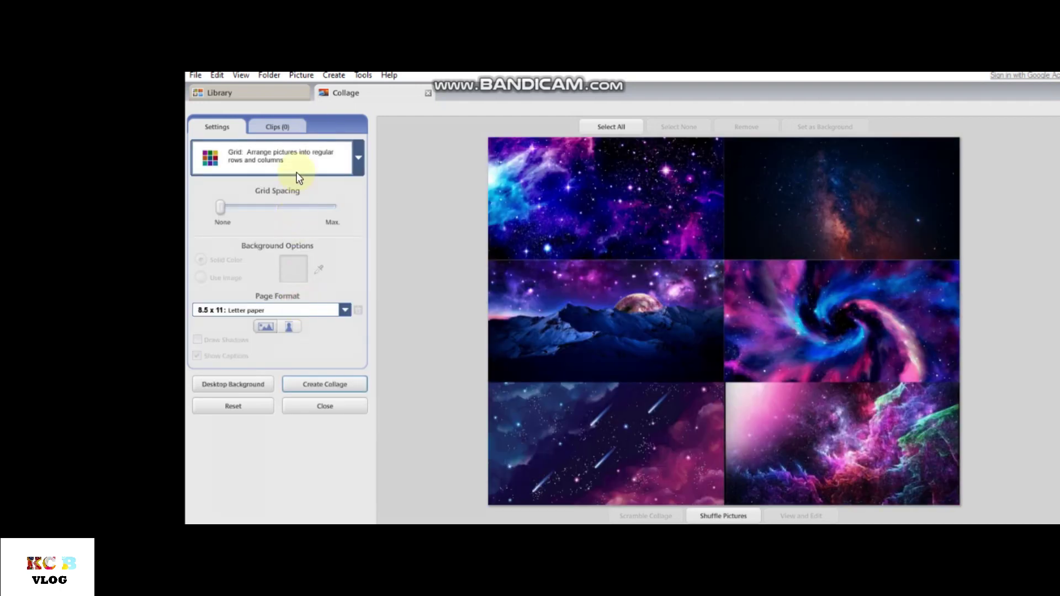
pyautogui.moveTo(254, 207); pyautogui.dragTo(258, 209)
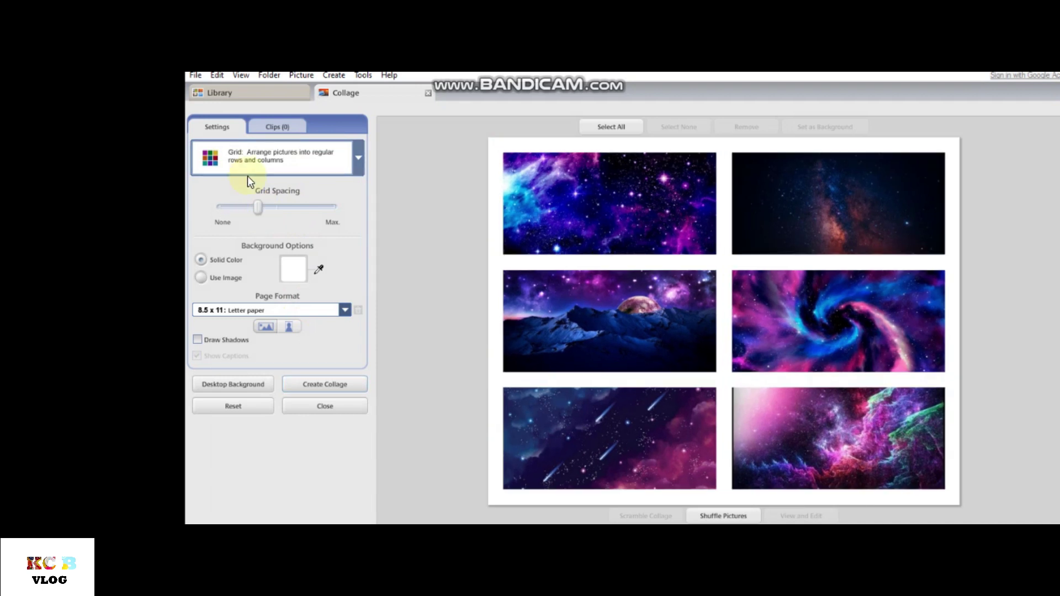
pyautogui.click(225, 280)
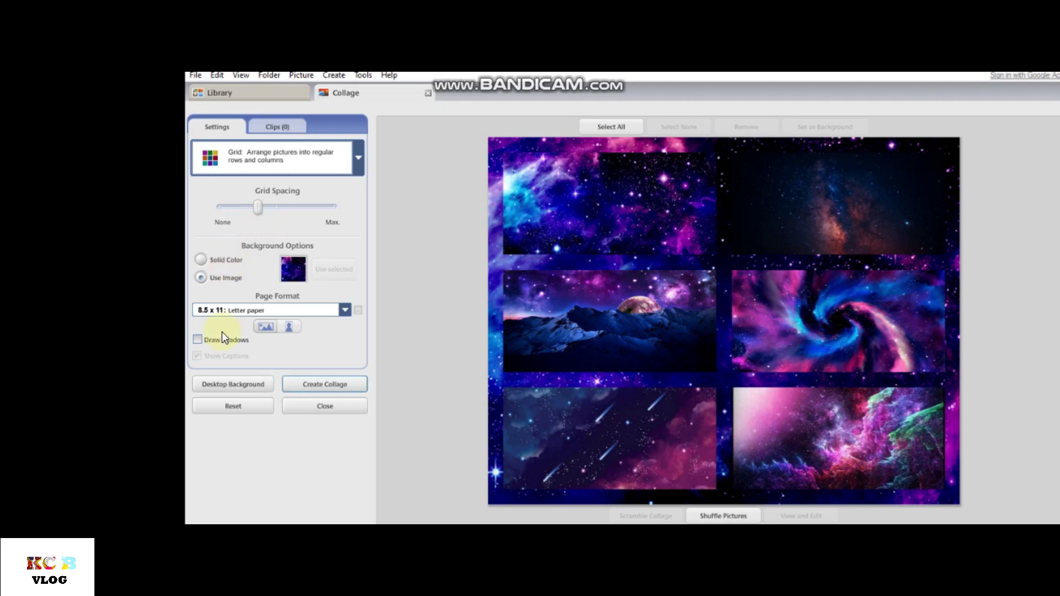
pyautogui.click(277, 207)
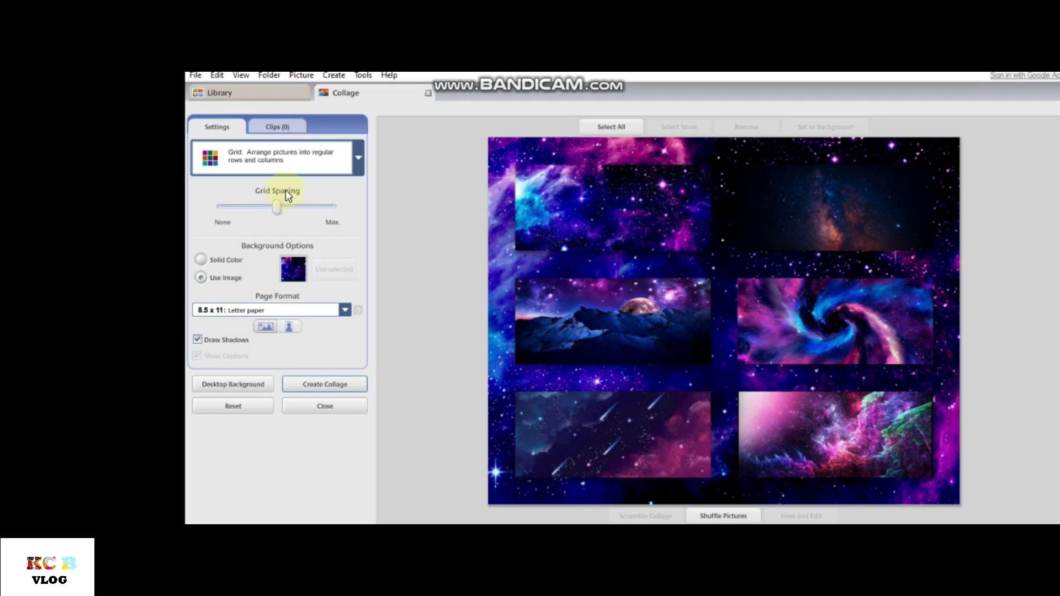
pyautogui.click(282, 163)
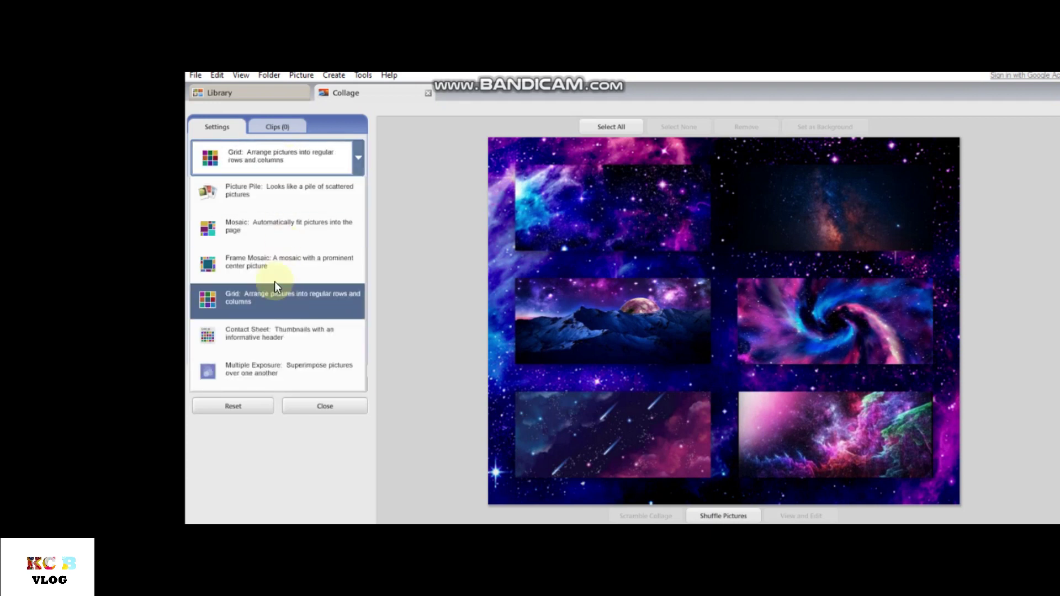
# - Return to Picture Pile with plain white borders and reposition the Milky Way, shooting-star and swirl pictures
pyautogui.click(273, 210)
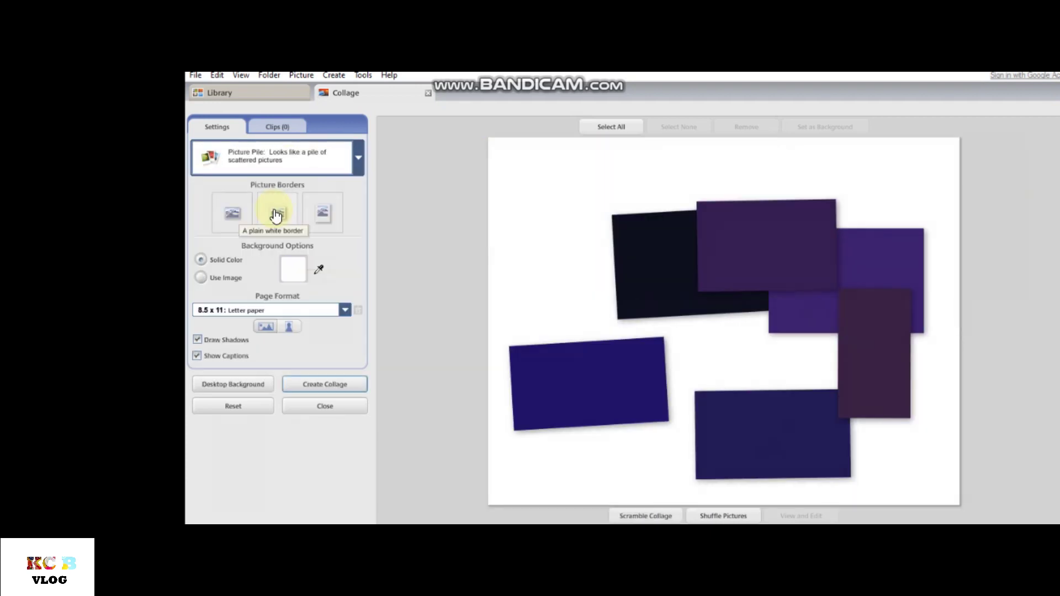
pyautogui.click(286, 174)
pyautogui.click(287, 164)
pyautogui.click(286, 222)
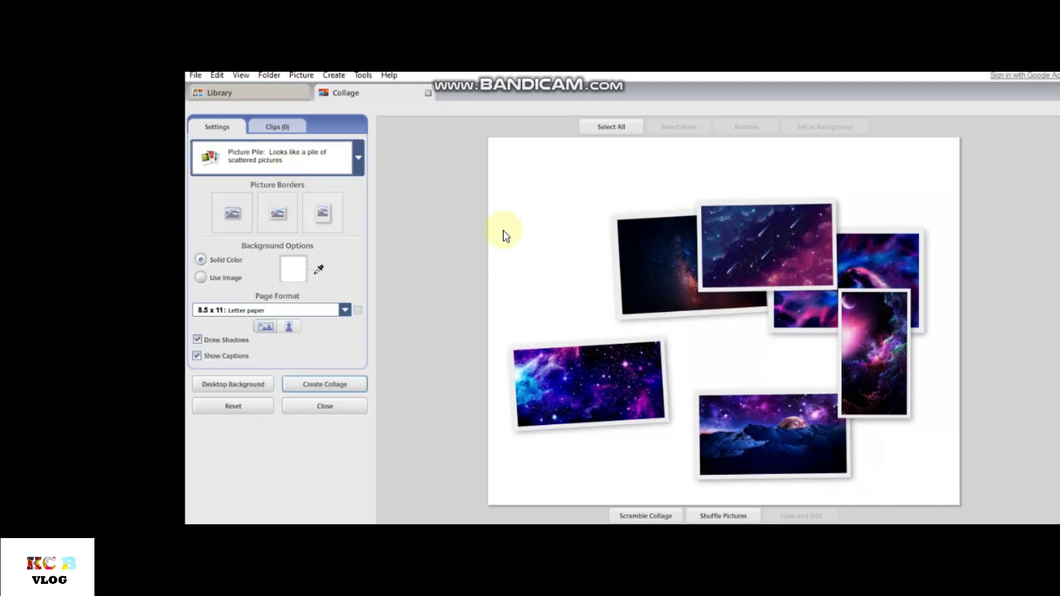
pyautogui.moveTo(646, 253); pyautogui.dragTo(552, 207)
pyautogui.moveTo(745, 263); pyautogui.dragTo(741, 214)
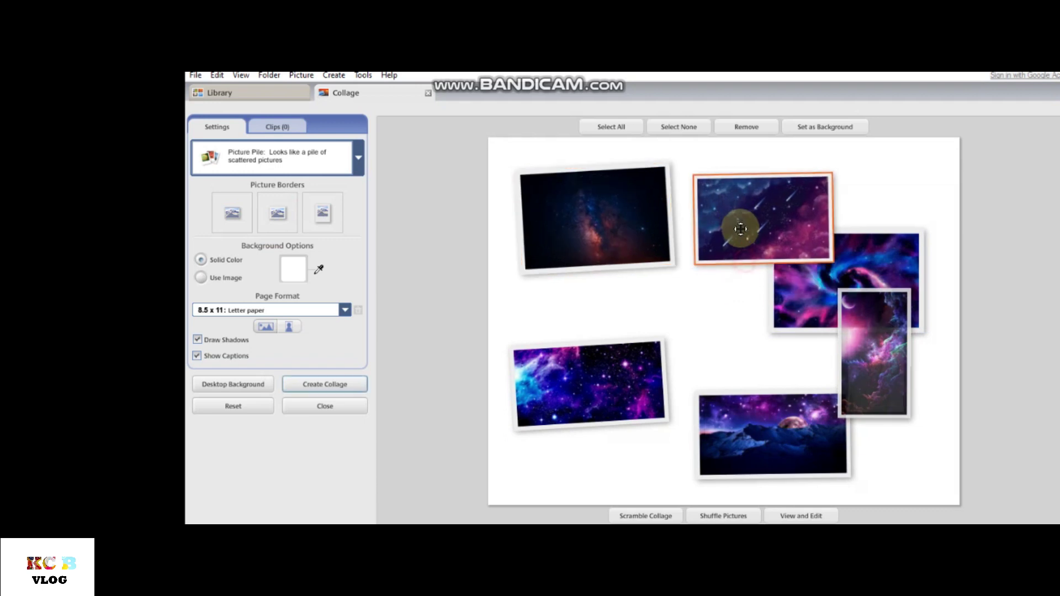
pyautogui.moveTo(816, 319); pyautogui.dragTo(739, 358)
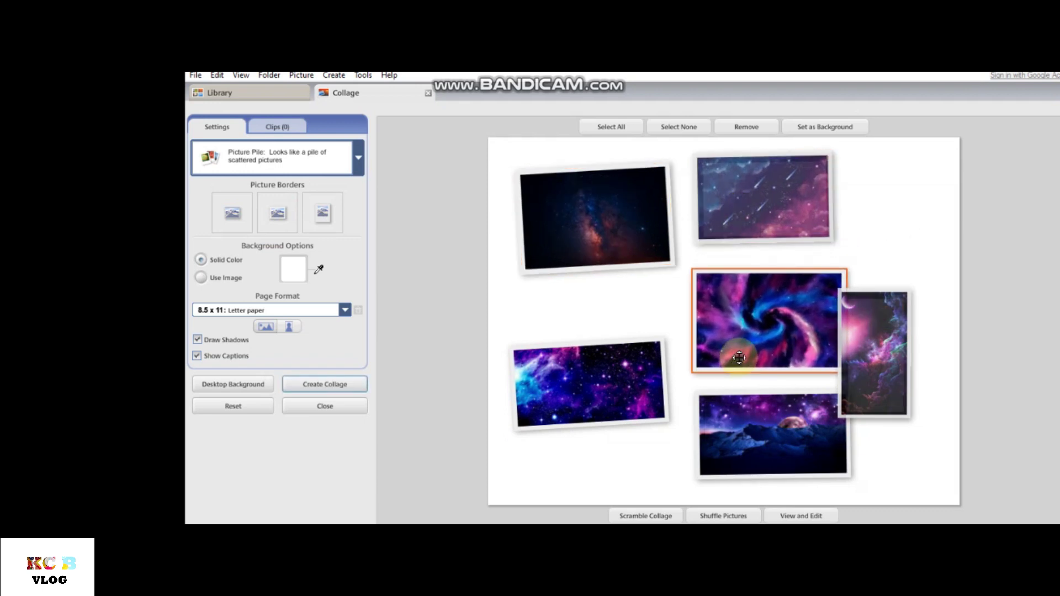
# - Set a solid green background and arrange the swirl, nebula and mountain pictures across the page
pyautogui.click(293, 268)
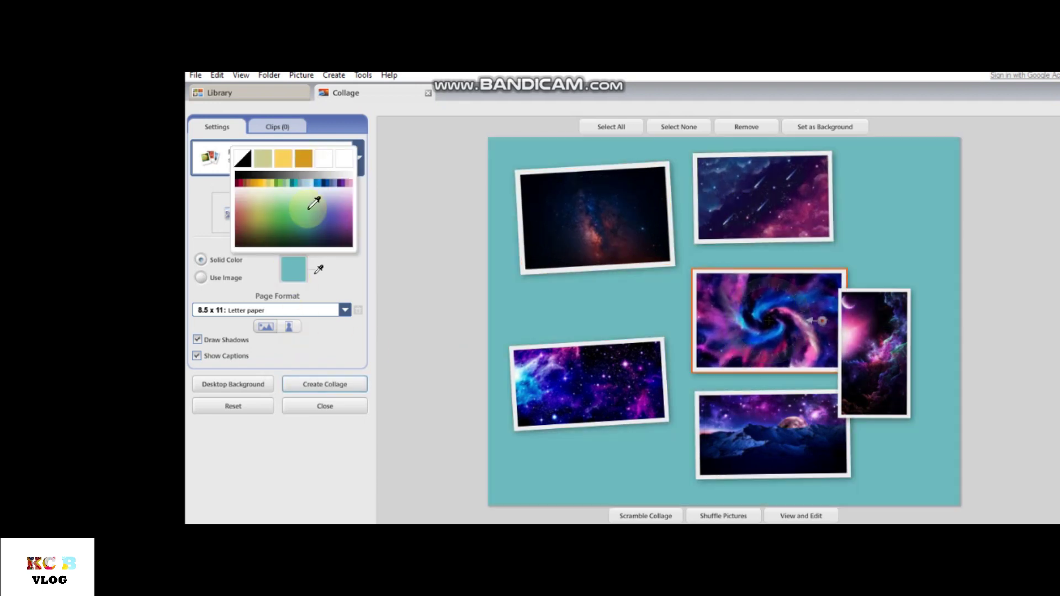
pyautogui.click(276, 221)
pyautogui.moveTo(764, 323); pyautogui.dragTo(723, 323)
pyautogui.moveTo(909, 352); pyautogui.dragTo(938, 291)
pyautogui.moveTo(751, 340); pyautogui.dragTo(808, 328)
pyautogui.moveTo(580, 397); pyautogui.dragTo(575, 352)
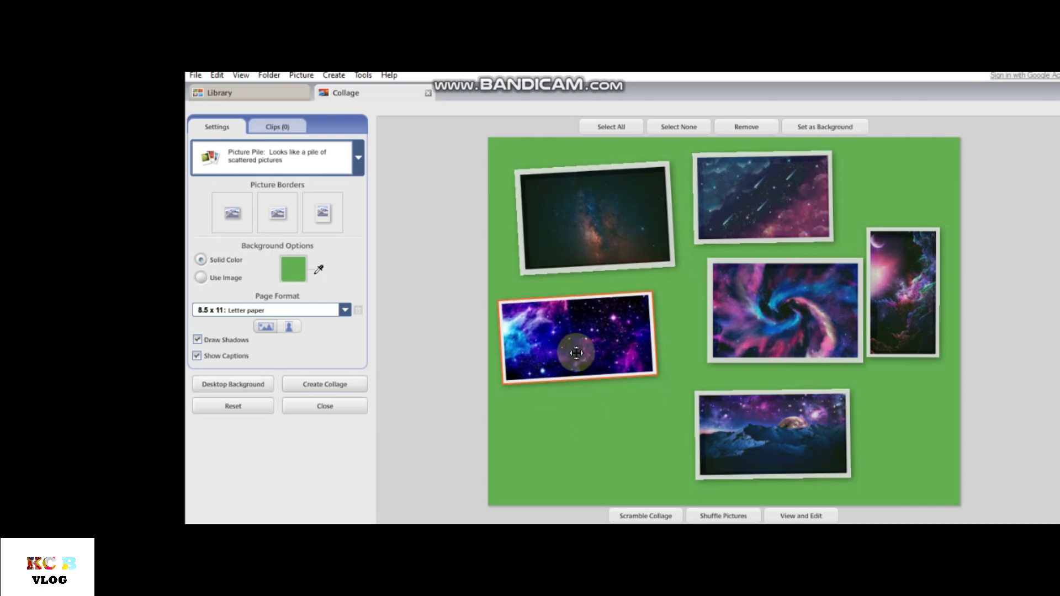
pyautogui.moveTo(752, 442); pyautogui.dragTo(607, 456)
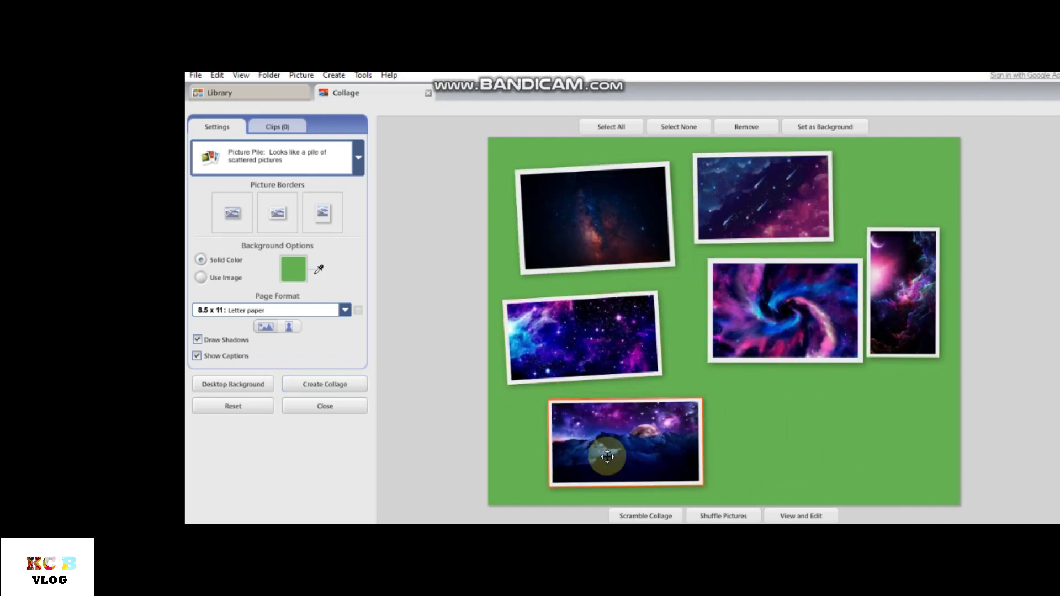
pyautogui.click(355, 386)
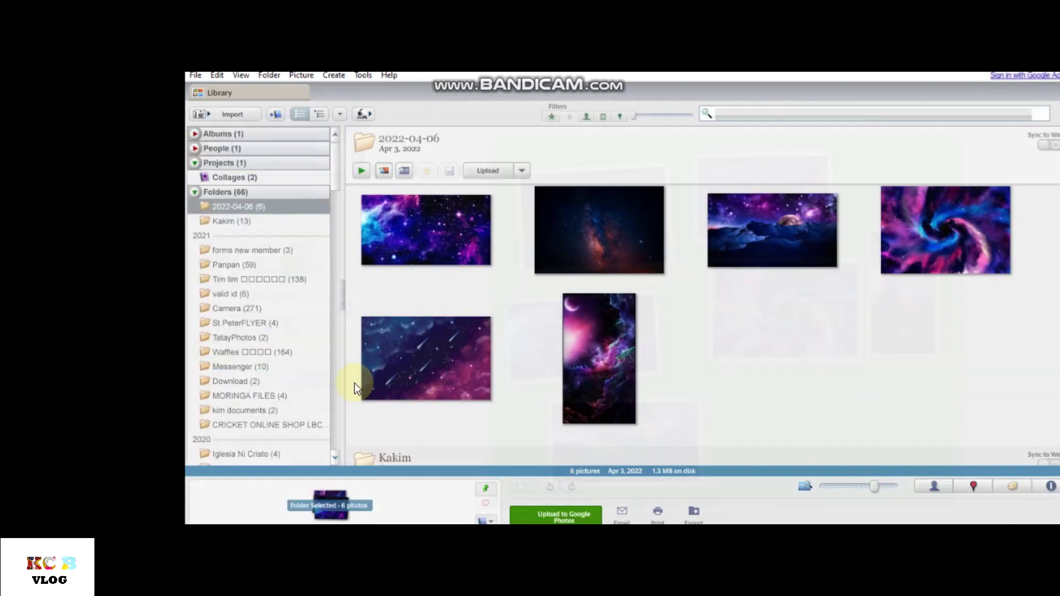